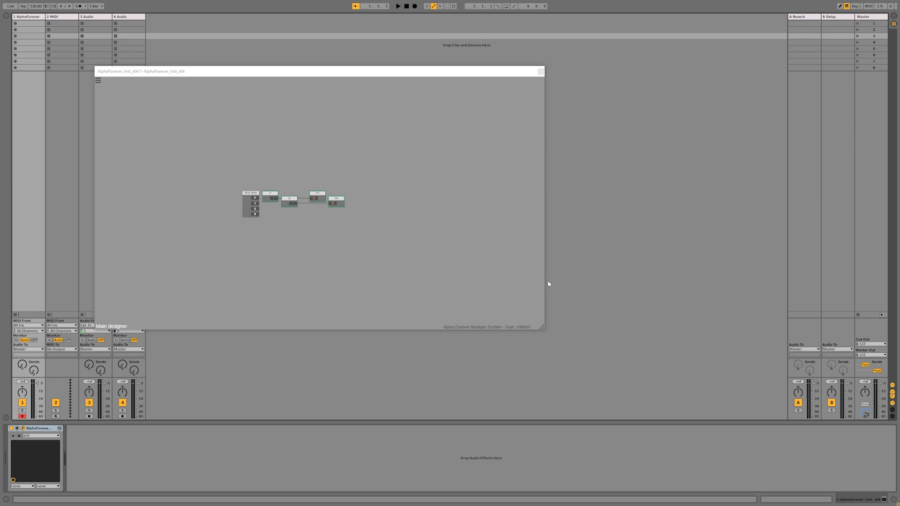
- Enlarge the AlphaForever plugin window and delete the tracks 2 MIDI, 3 Audio and 4 Audio
drag(542, 331, 767, 471)
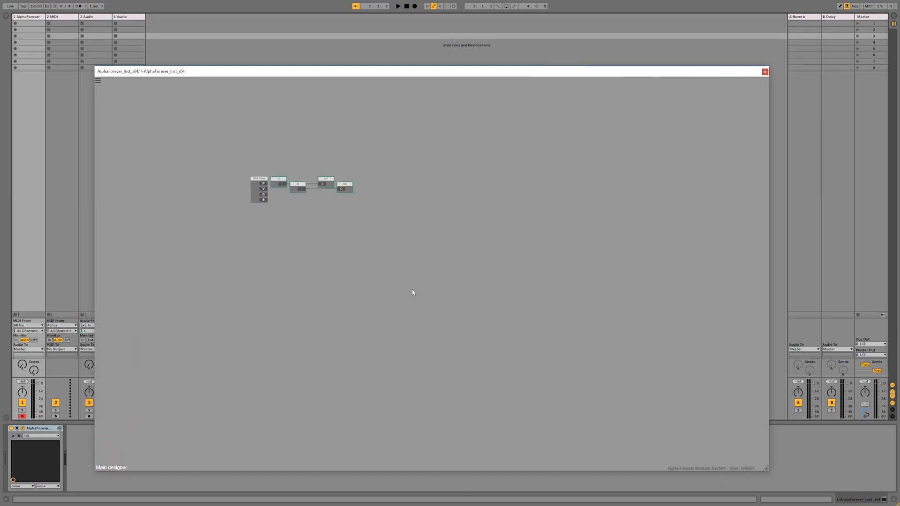
click(71, 21)
shift+click(121, 19)
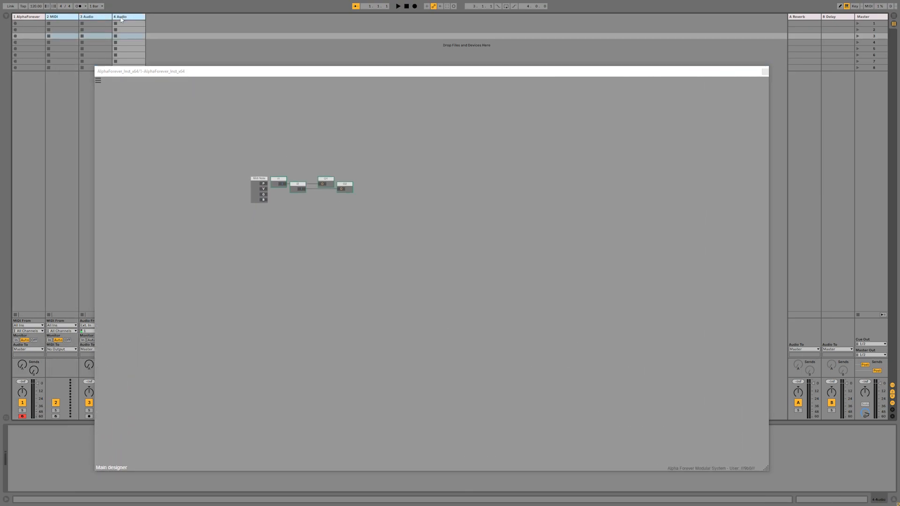
key(Delete)
- Delete every module of the default patch except Midi Note
click(257, 173)
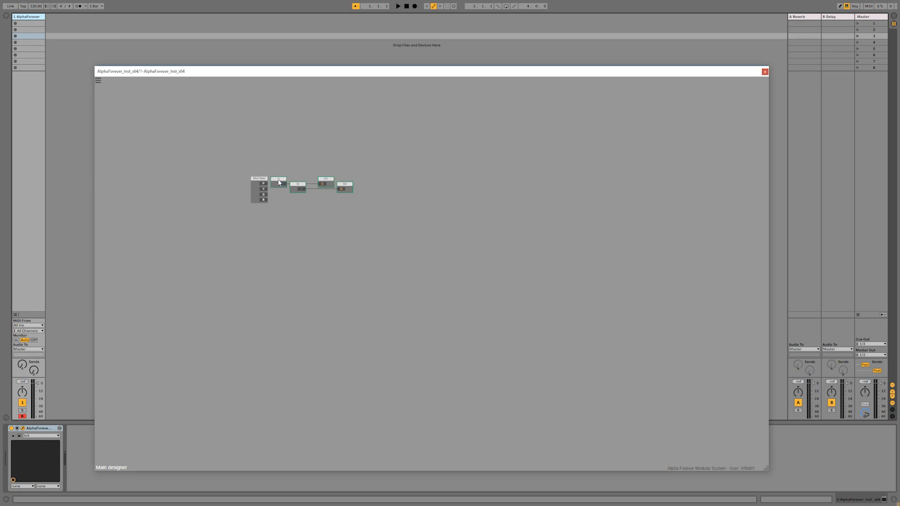
drag(269, 170, 448, 265)
key(Delete)
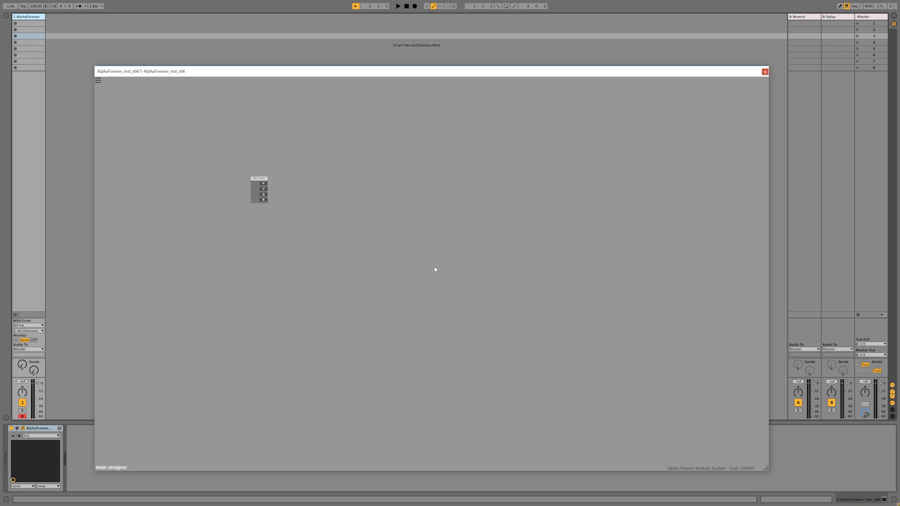
right_click(263, 195)
text(adsr)
click(329, 206)
- Add a Mul module with its A input fed by Midi Note's G output, leaving space between the two modules
right_click(264, 196)
text(mul)
click(329, 202)
drag(294, 190, 339, 190)
click(312, 208)
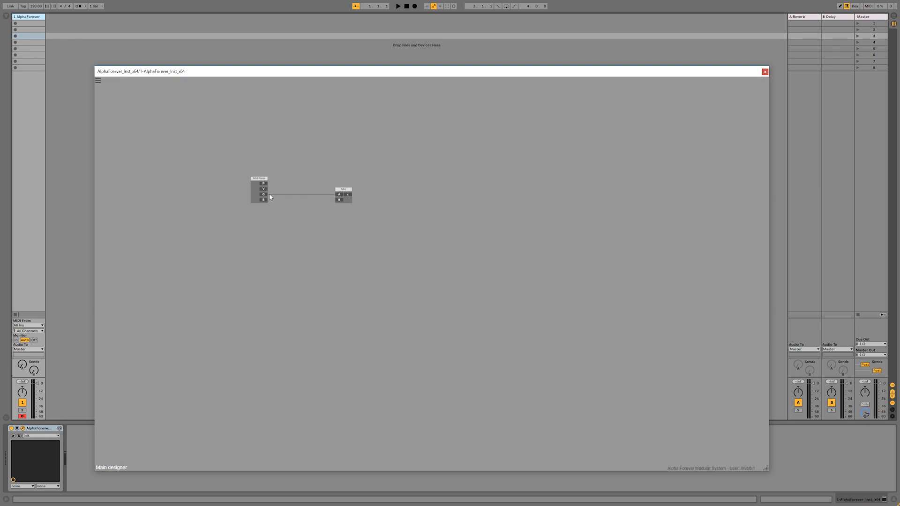
- Add a Change module feeding Mul's B input and connect its In to Midi Note's G output
right_click(337, 202)
mouse_move(394, 211)
text(chang)
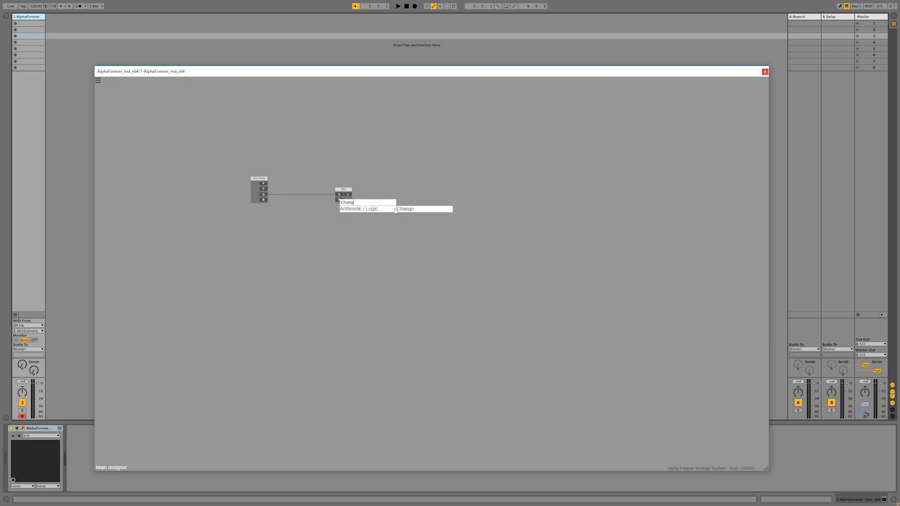
click(406, 209)
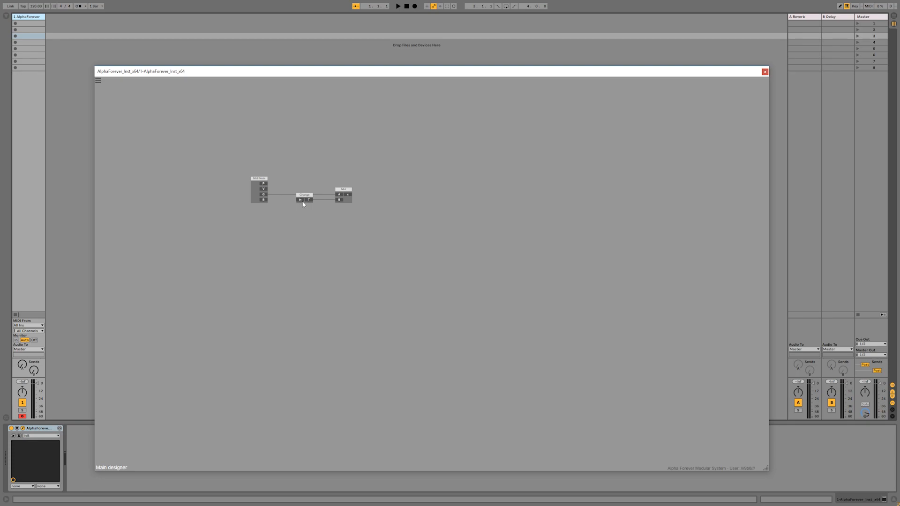
drag(305, 194, 283, 194)
drag(340, 197, 304, 197)
- Add a Filter 2P module to Mul's output and move it well away from Mul
click(378, 213)
scroll(378, 212, up, 2)
scroll(367, 199, up, 1)
drag(360, 199, 399, 241)
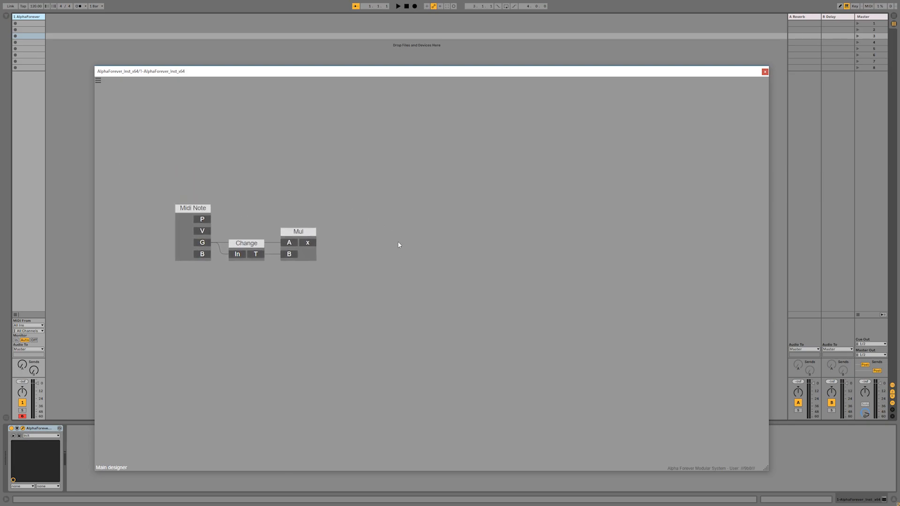
scroll(400, 235, down, 1)
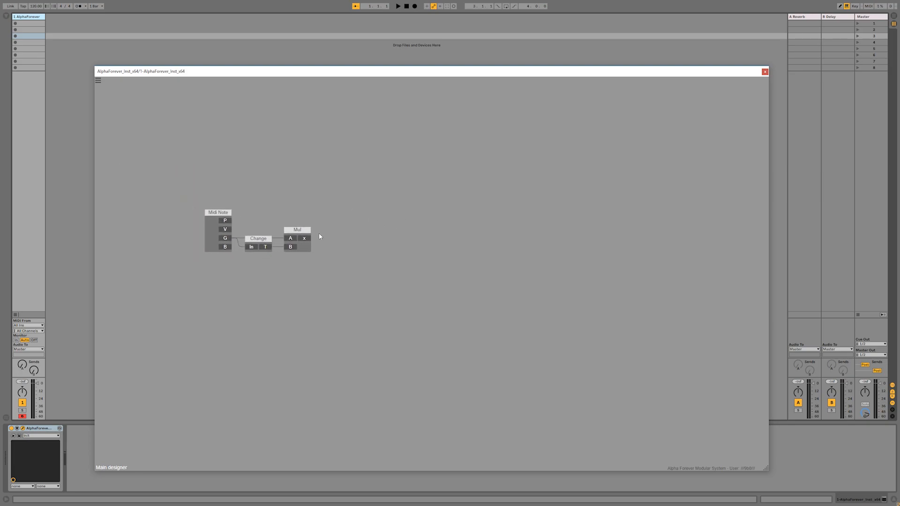
click(308, 239)
text(filter)
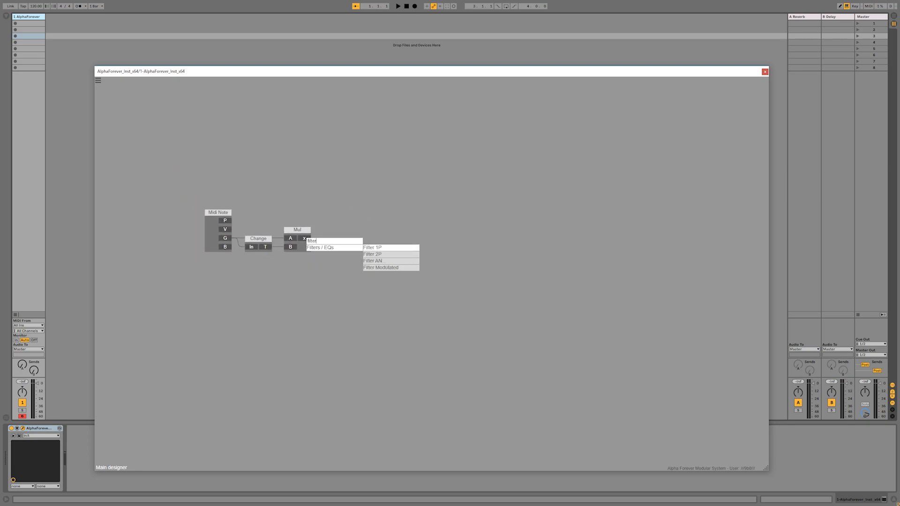
click(386, 254)
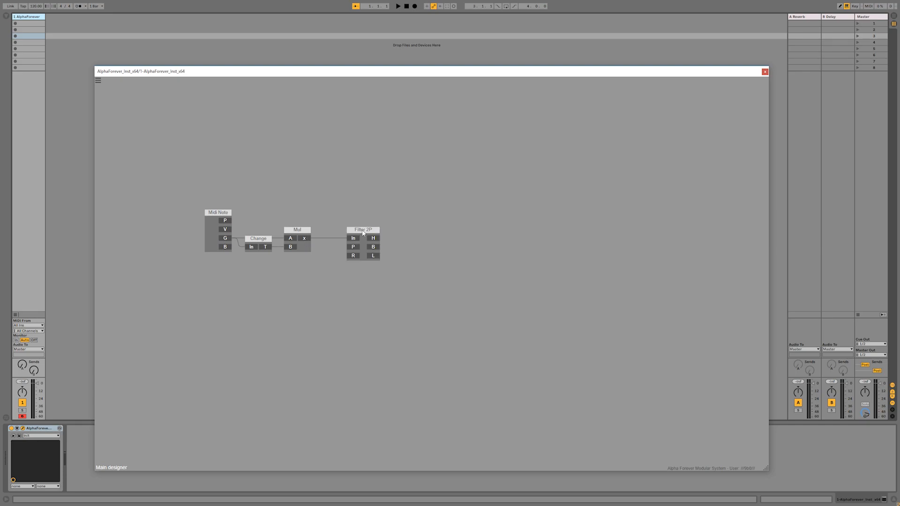
drag(363, 233, 460, 233)
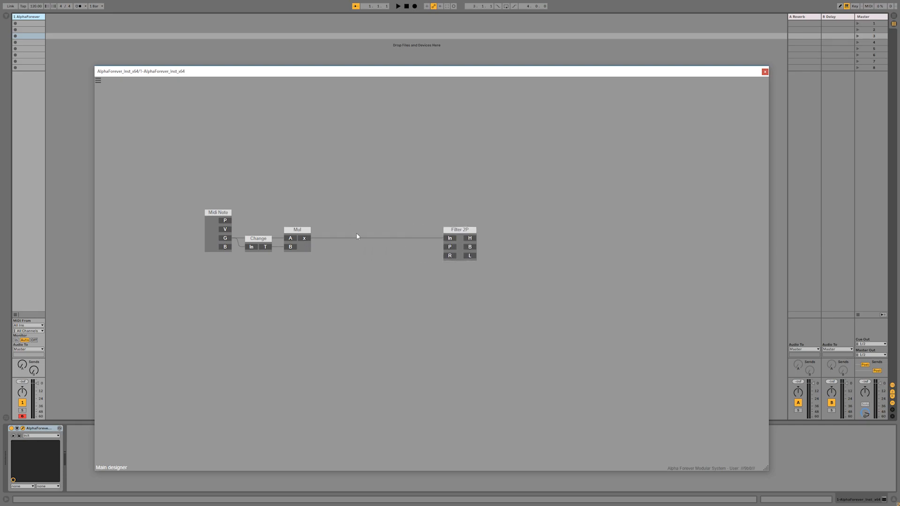
- Route Midi Note's P output through a Con module to Filter 2P's P input, placing Con just before the filter
drag(262, 213, 226, 220)
right_click(226, 220)
mouse_move(261, 246)
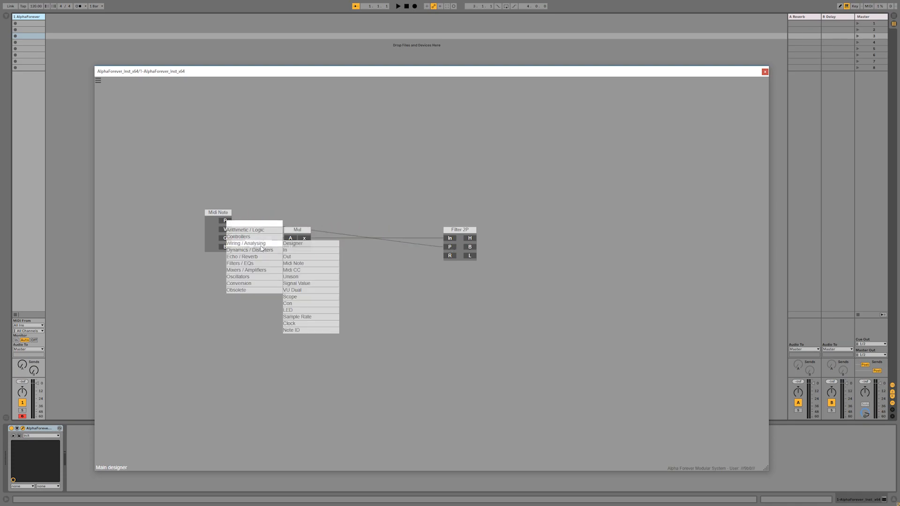
click(288, 304)
drag(273, 212, 510, 289)
drag(470, 230, 450, 230)
click(416, 222)
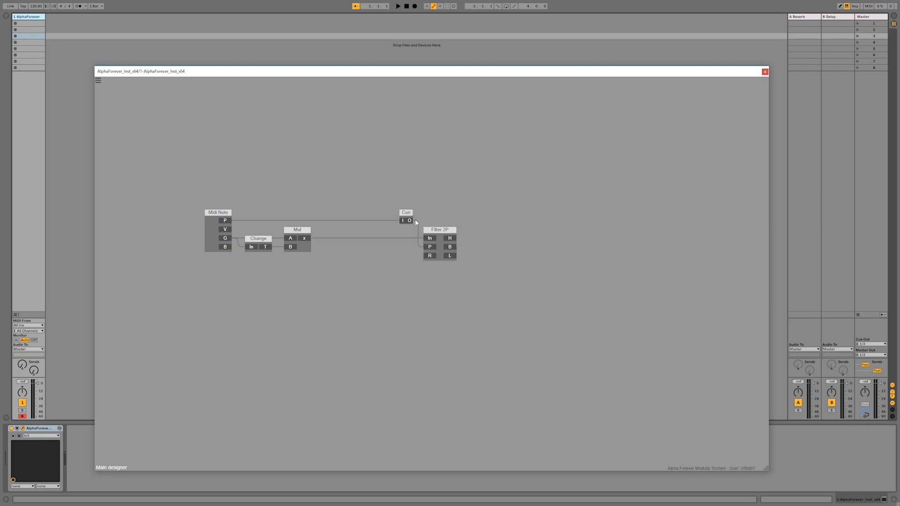
- Add a knob to Filter 2P's R input and set its lower limit to 0.01
double_click(429, 255)
double_click(380, 284)
text(0)
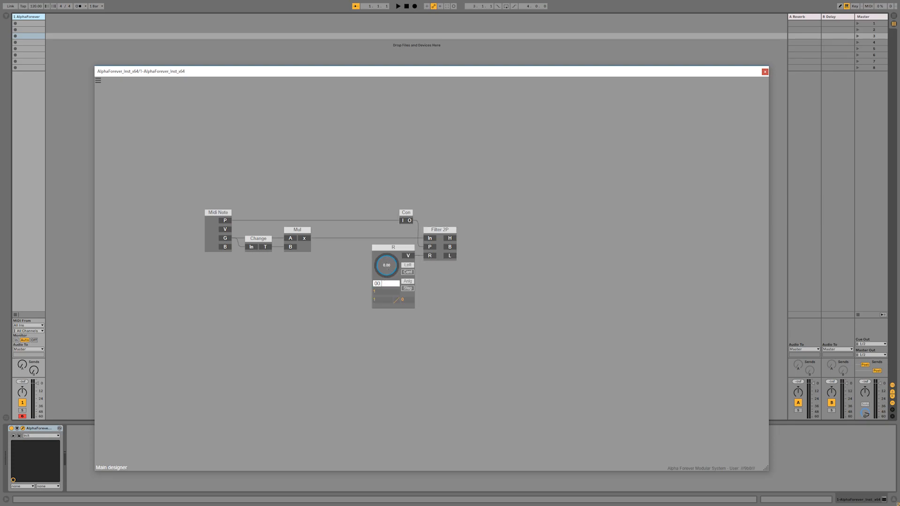
text(.11)
key(Return)
- Add a Div module after Filter 2P with the filter's B output on A and its L output on B
double_click(454, 253)
mouse_move(488, 257)
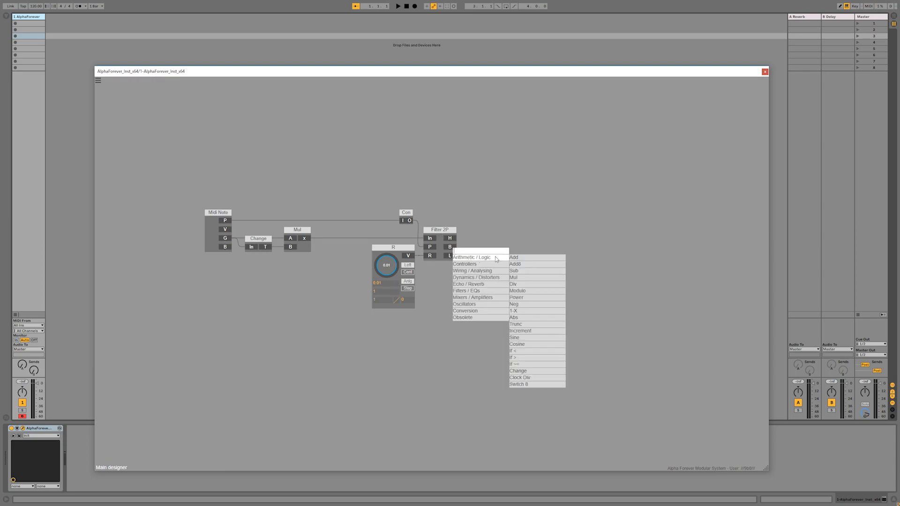
click(525, 283)
drag(500, 240, 485, 240)
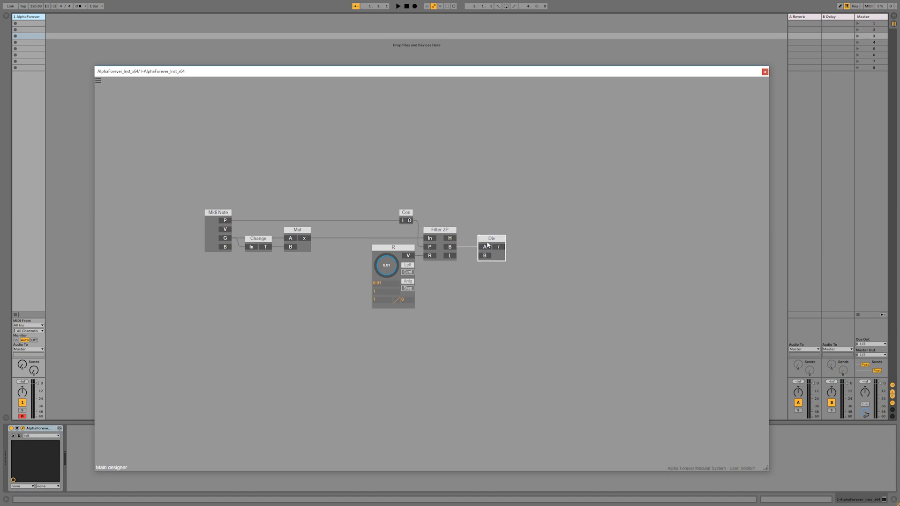
drag(405, 256, 472, 238)
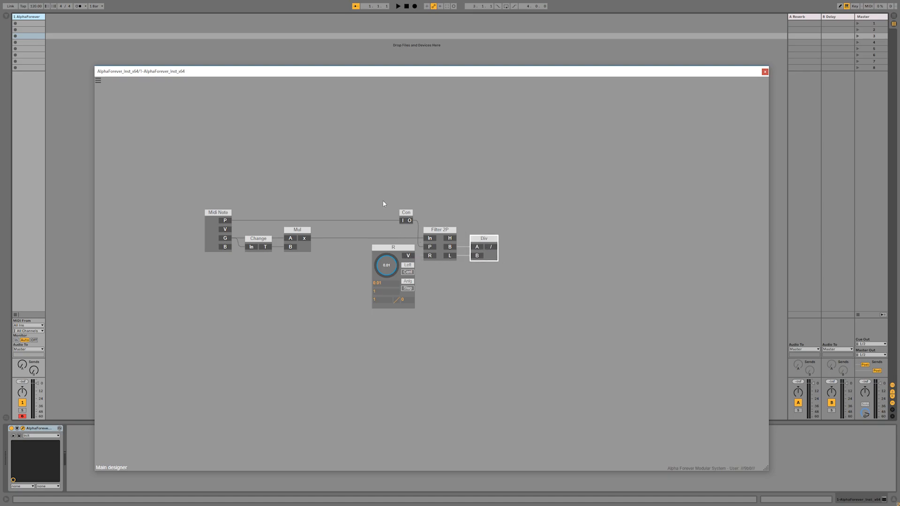
- Add a Designer module in the empty space beyond the Div module
scroll(353, 204, down, 5)
mouse_move(295, 165)
mouse_down()
mouse_move(430, 295)
mouse_move(412, 272)
mouse_up()
drag(356, 202, 334, 202)
drag(448, 211, 422, 242)
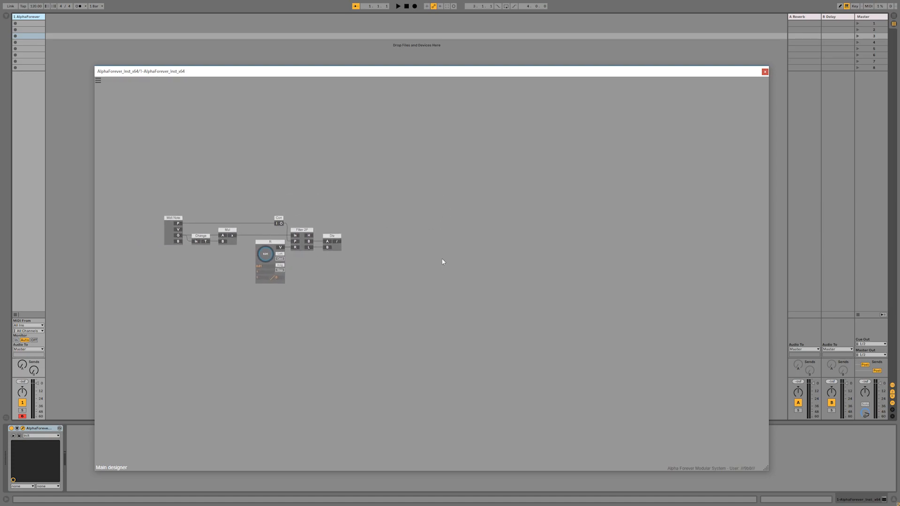
right_click(427, 231)
text(des)
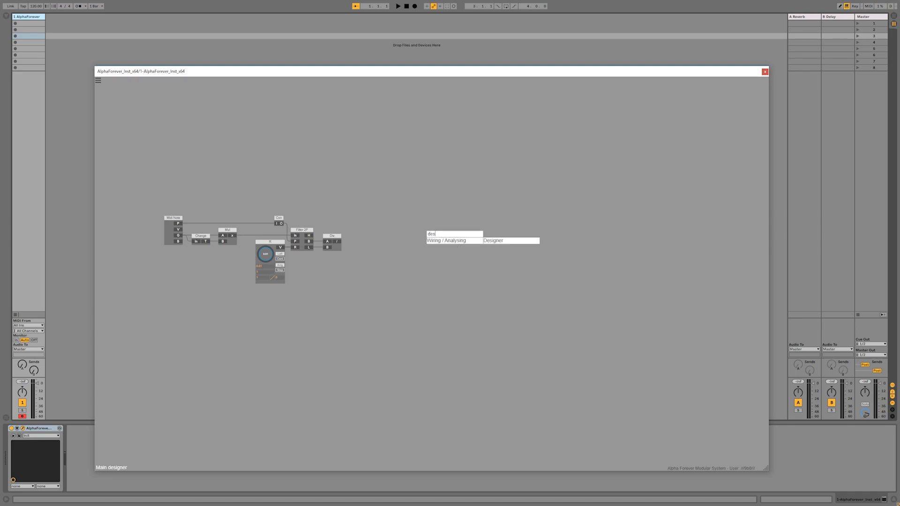
click(492, 241)
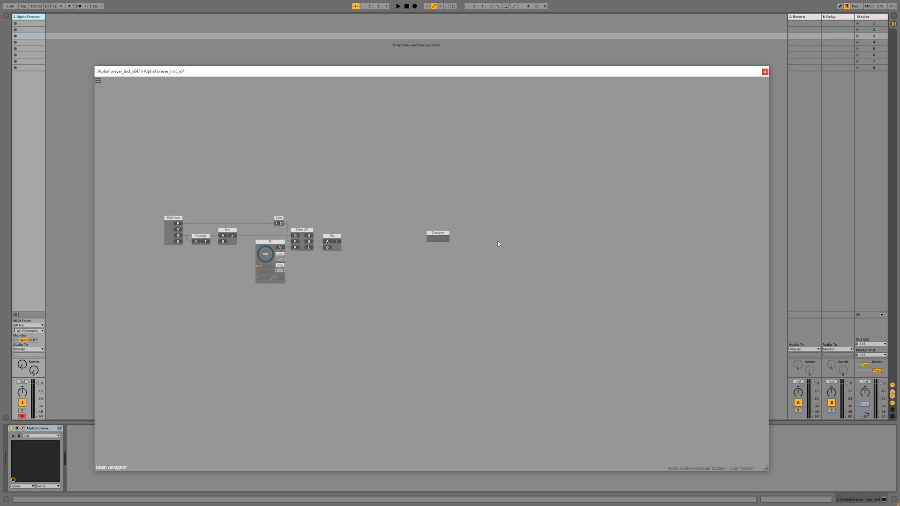
- Inside the Designer, add a Delay module connected to In and Out terminals and spread the terminals far apart
double_click(438, 240)
right_click(427, 231)
text(delay)
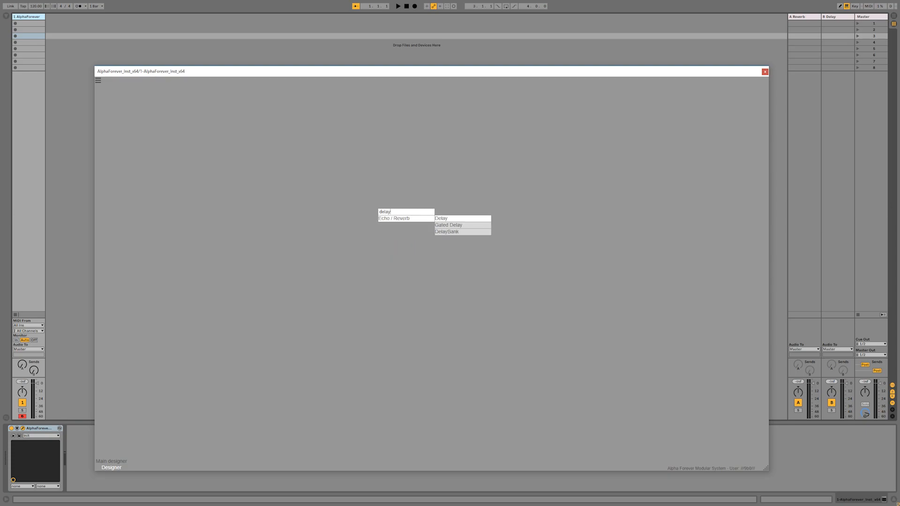
click(440, 219)
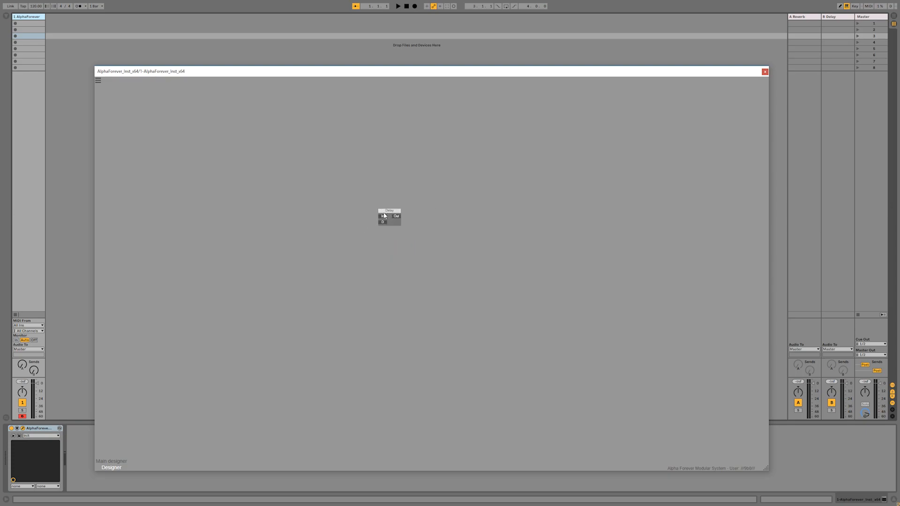
drag(373, 201, 490, 247)
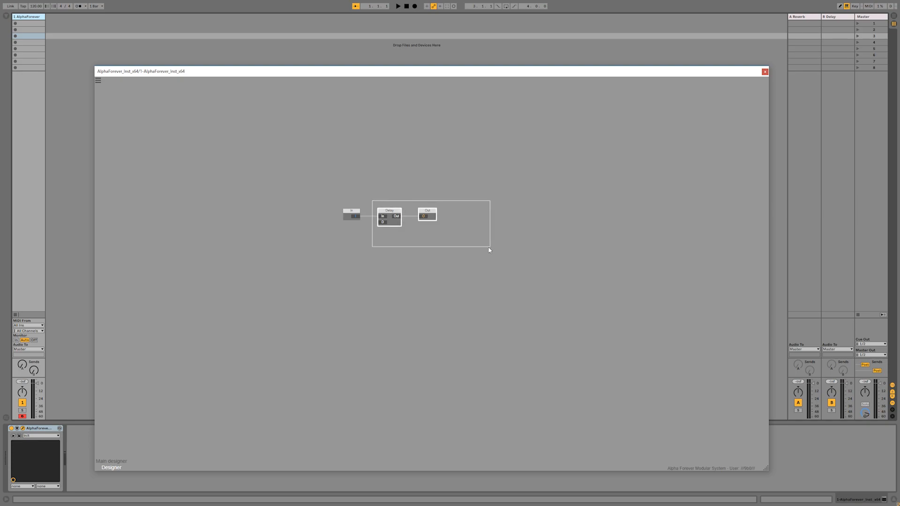
click(356, 215)
drag(356, 214, 233, 215)
drag(428, 215, 531, 215)
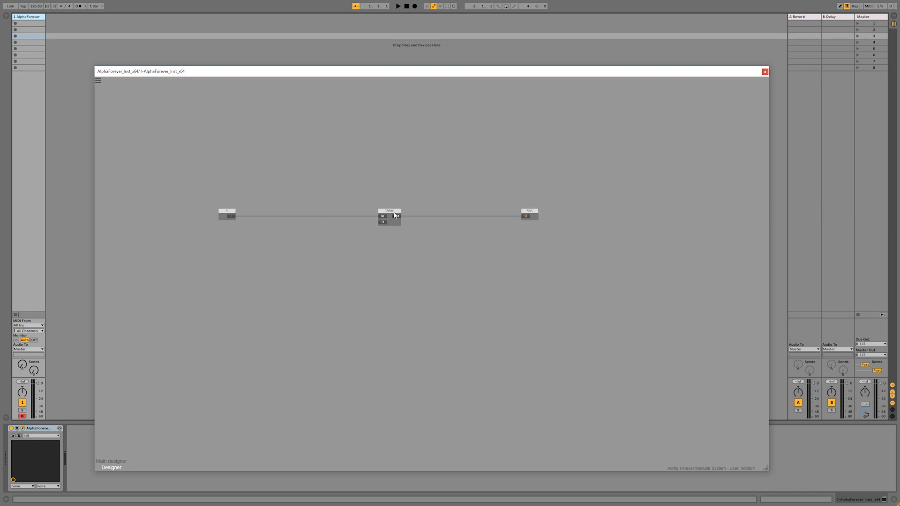
- Add an input terminal named P for Delay's D input and insert a pitch-to-Hz conversion module after it
click(382, 223)
drag(361, 221, 276, 221)
double_click(268, 216)
click(274, 237)
click(271, 224)
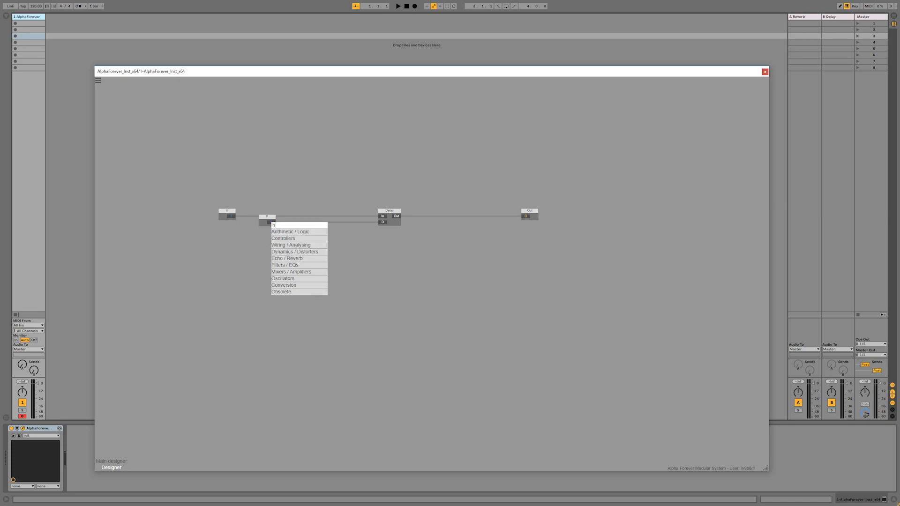
text(hz)
click(349, 232)
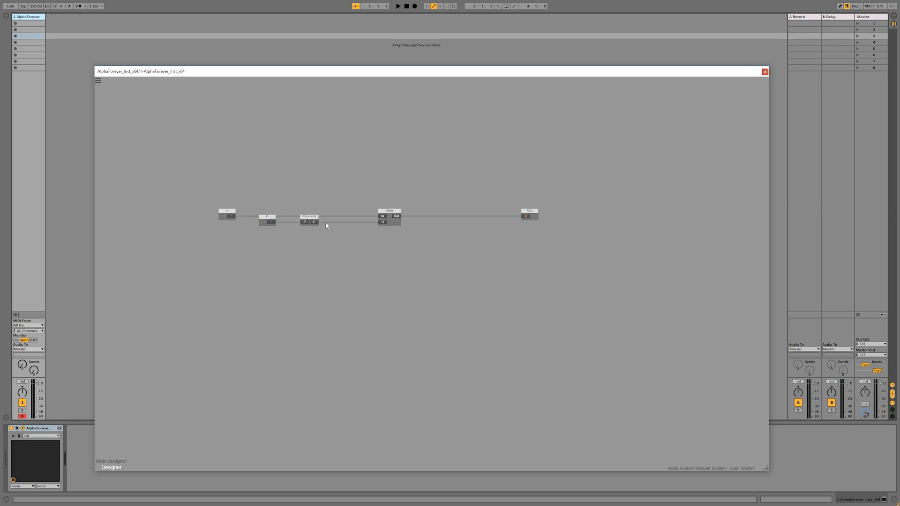
- Insert a Div module before Delay's D input, with the Hz conversion on B and a constant on A
click(325, 223)
text(div)
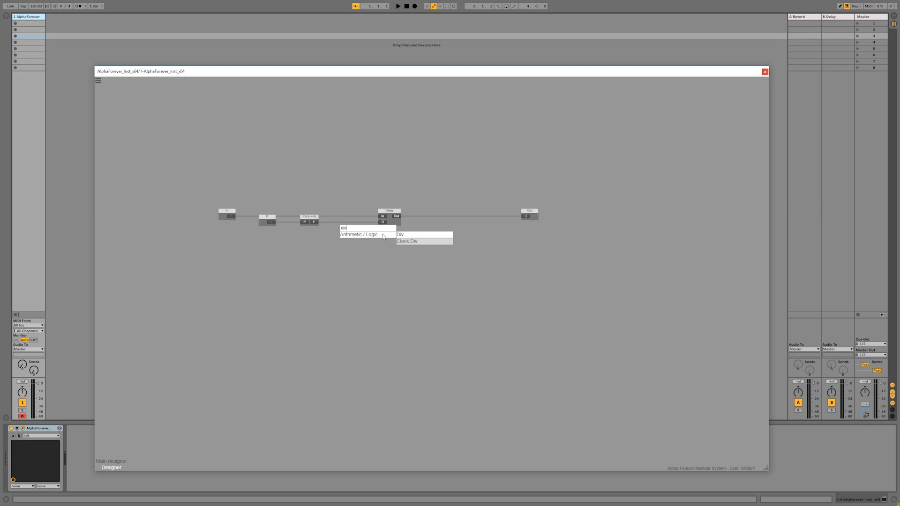
click(407, 235)
drag(335, 237, 343, 239)
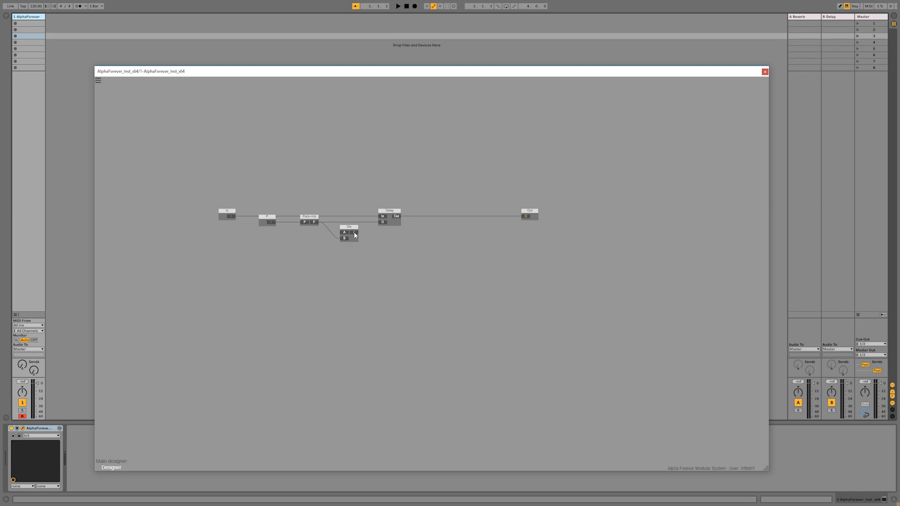
drag(354, 234, 384, 222)
drag(354, 234, 275, 231)
drag(349, 217, 364, 217)
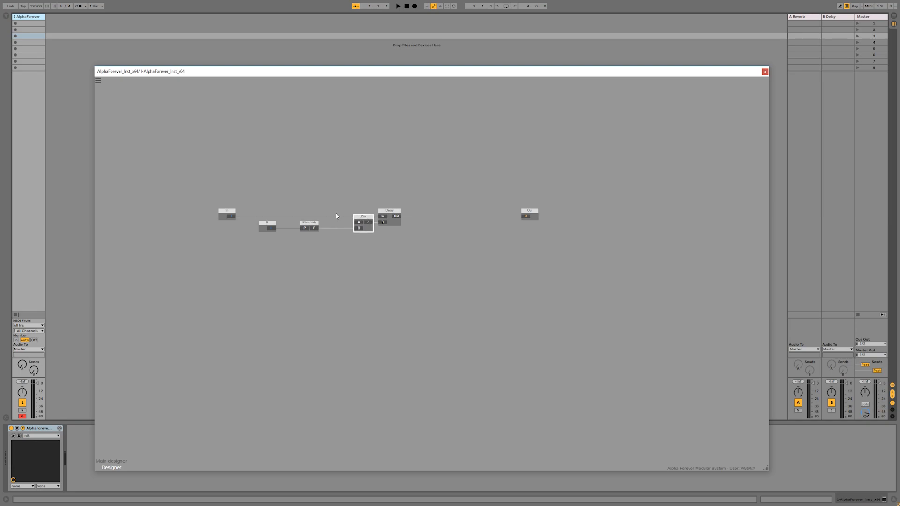
drag(309, 222, 295, 222)
double_click(357, 224)
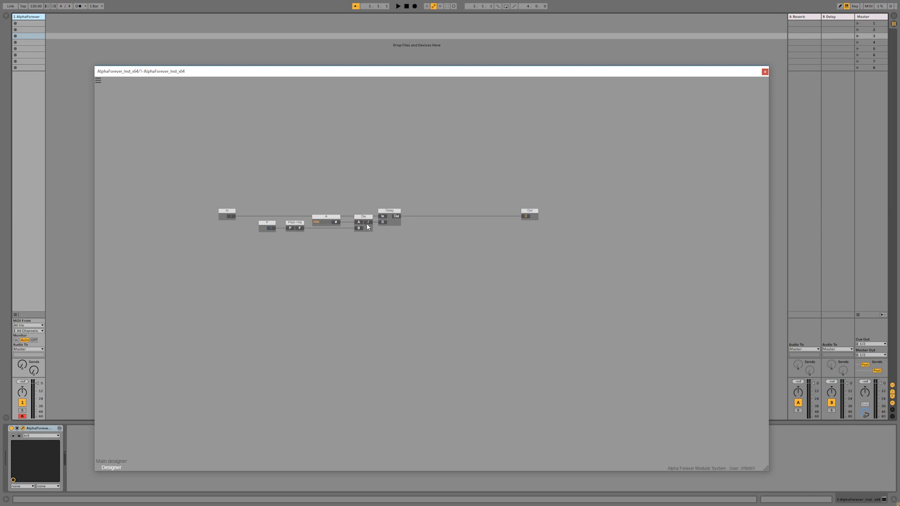
- Insert a Filter 1P module and a Mul module between the Delay output and the Out terminal
click(397, 217)
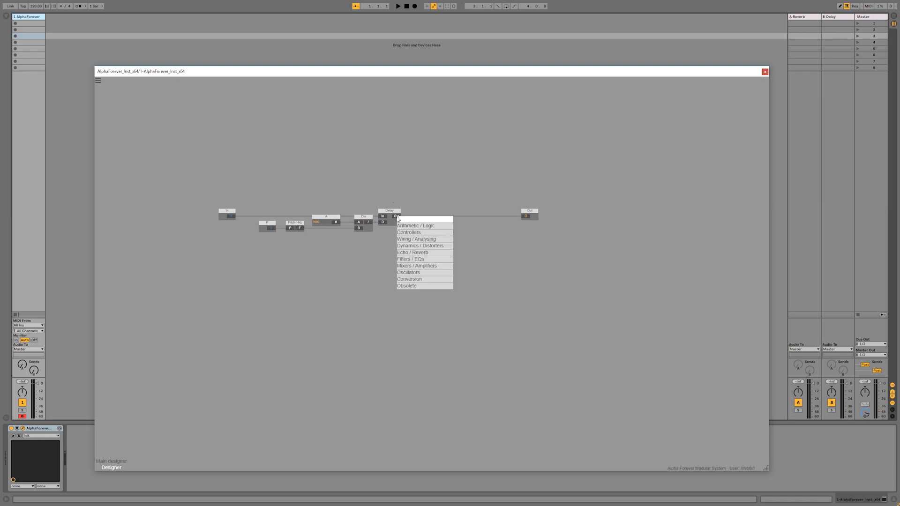
text(fi)
click(457, 227)
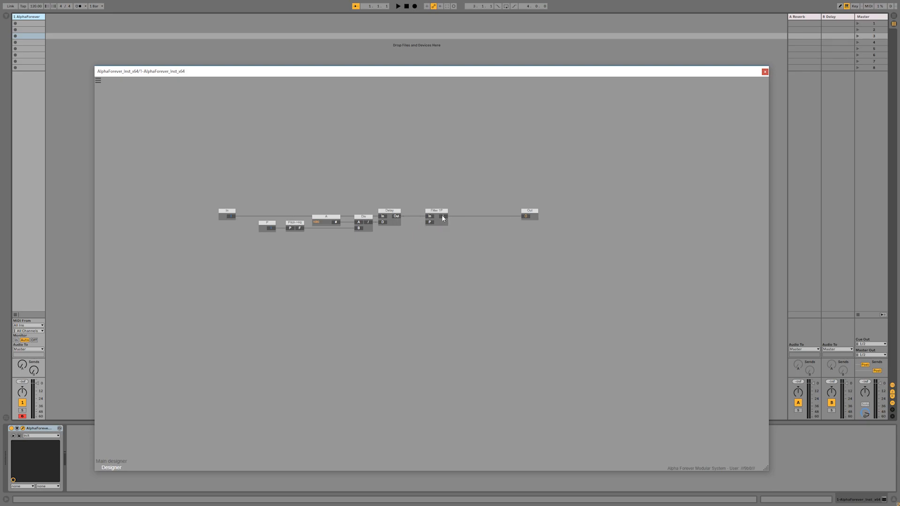
click(445, 217)
text(mu)
click(505, 227)
- Move the In terminal farther from the Delay and insert an Add module after it
drag(233, 211, 200, 210)
click(199, 216)
mouse_move(236, 226)
click(276, 227)
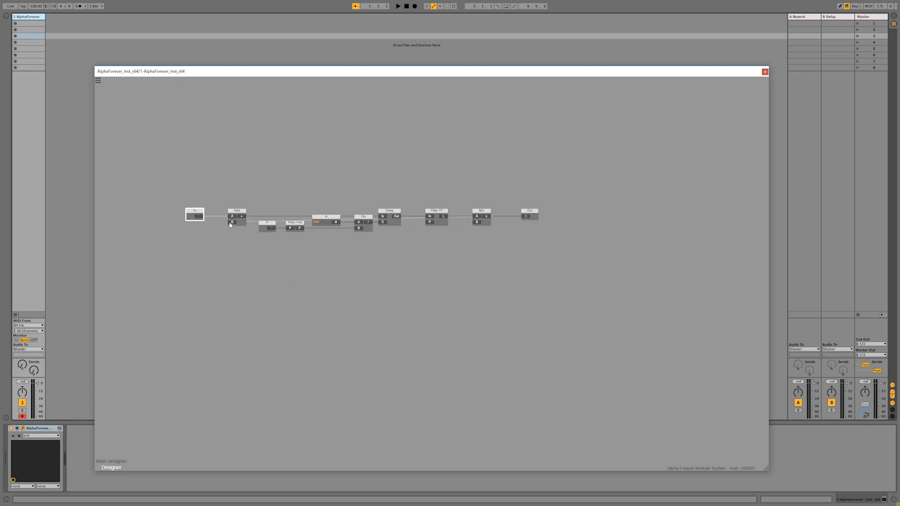
- Route Mul's output back to Add's B input through a Con module, moving Mul and Out farther along the chain to make room
click(232, 223)
mouse_move(252, 248)
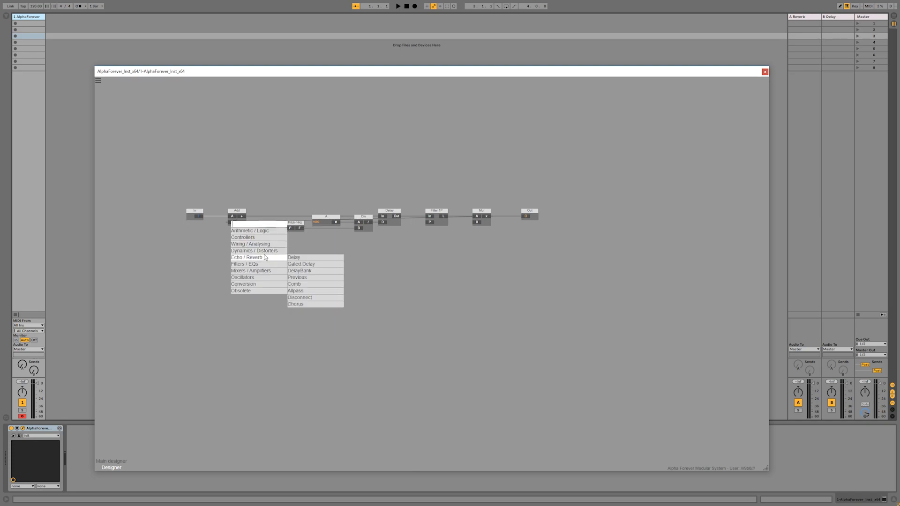
click(303, 303)
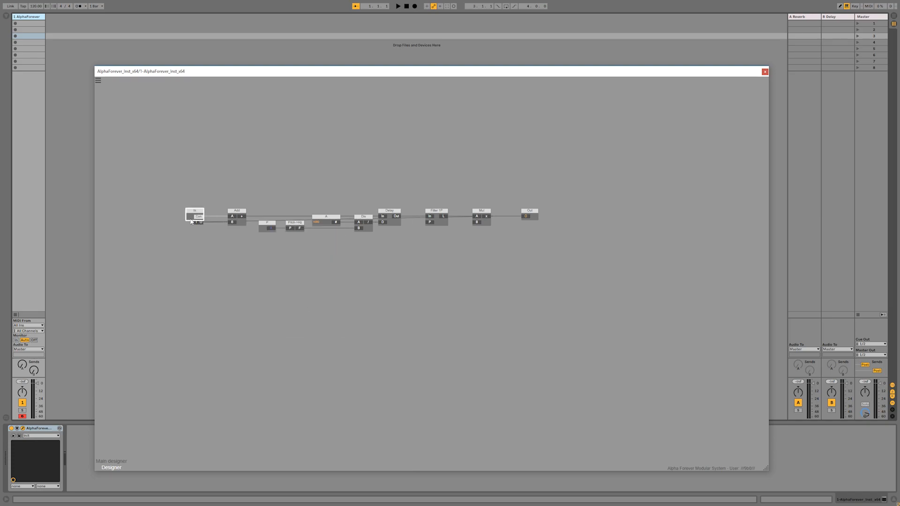
drag(557, 246, 524, 210)
click(493, 242)
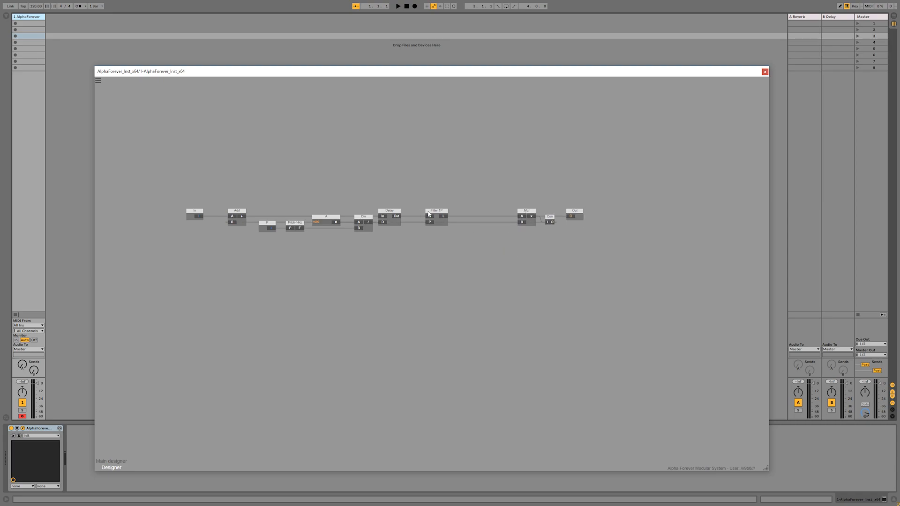
- Move Filter 1P farther from the Delay and add an input terminal named Fb for Mul's B input
drag(429, 213, 455, 214)
click(497, 216)
double_click(523, 224)
drag(492, 216, 498, 217)
double_click(498, 217)
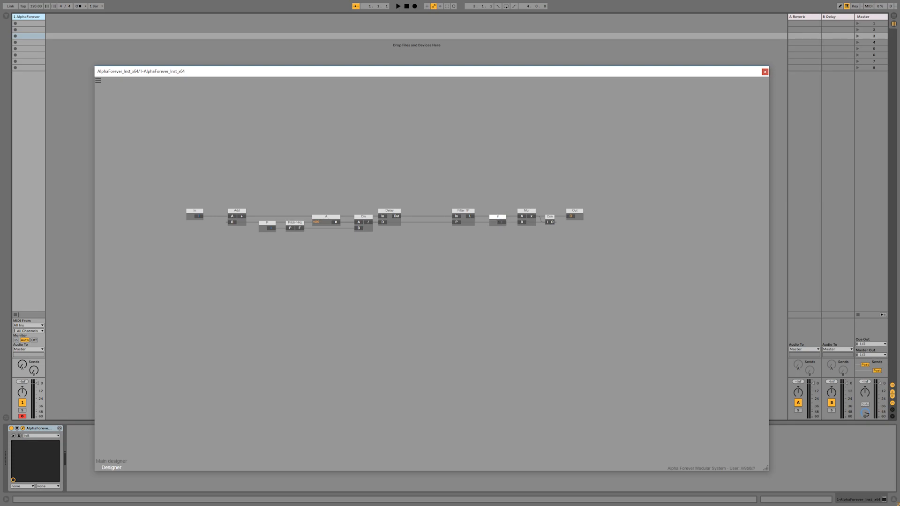
key(Return)
- Add an input terminal named Dmp for Filter 1P's P input
double_click(454, 223)
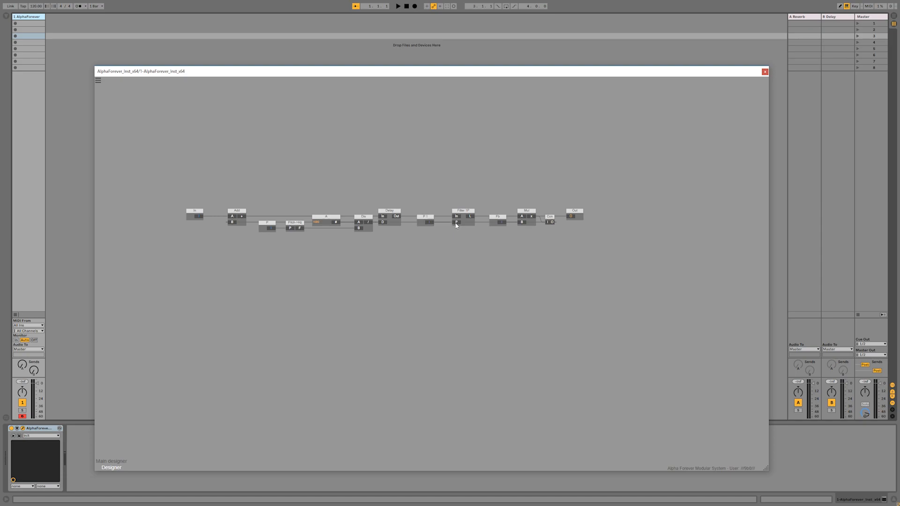
double_click(428, 217)
text(Dmp)
key(Return)
- Return to the main designer and rename the Designer module as String
scroll(404, 177, up, 4)
drag(404, 176, 449, 193)
double_click(432, 192)
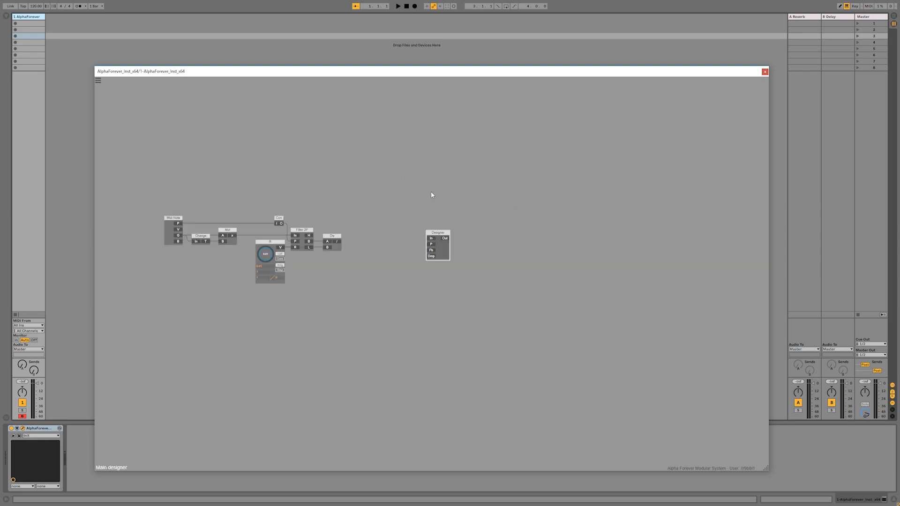
double_click(447, 234)
text(String)
key(Return)
- Wire Div's output to String's In, and route the pitch signal to String's P through a new Con module in line with the first
drag(339, 241, 352, 185)
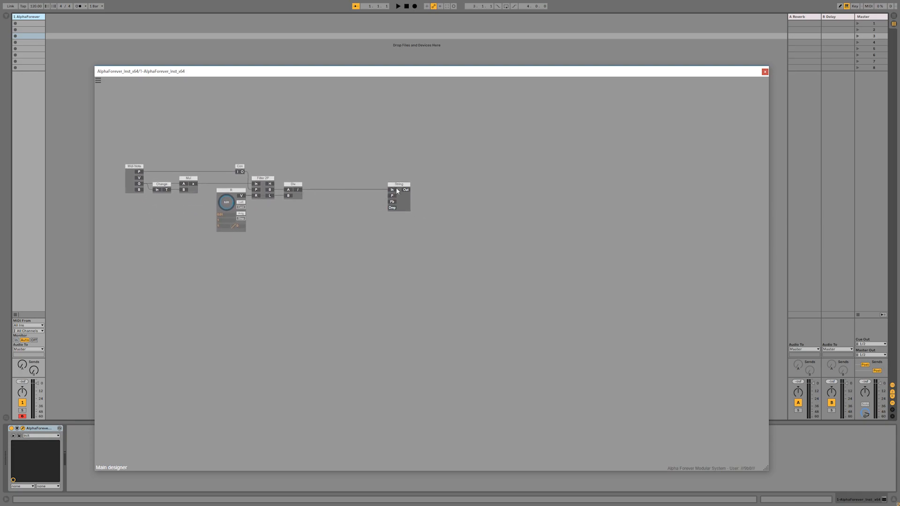
drag(242, 171, 393, 196)
right_click(393, 196)
mouse_move(422, 225)
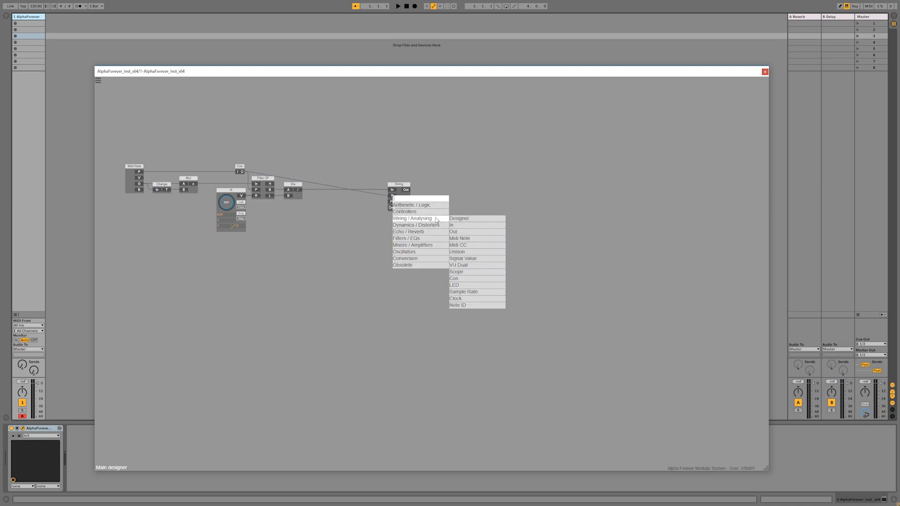
click(466, 279)
drag(359, 190, 375, 166)
click(426, 174)
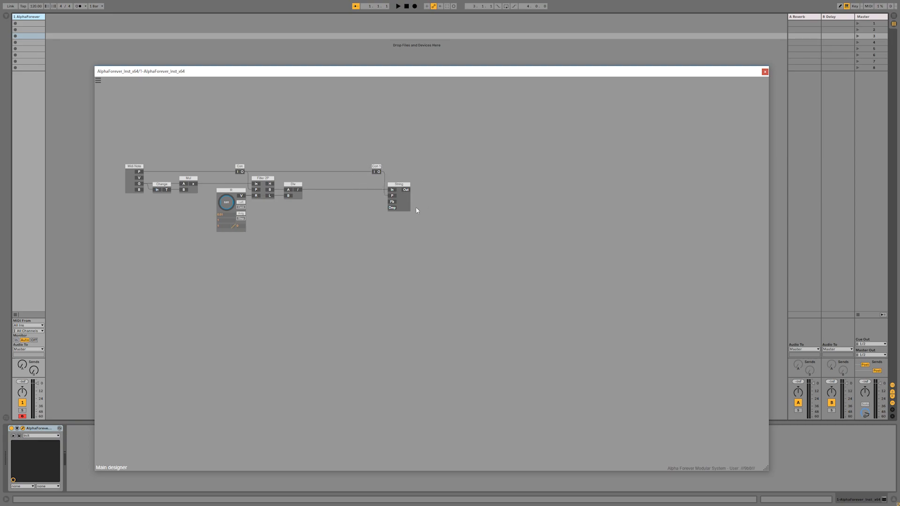
click(377, 168)
click(440, 195)
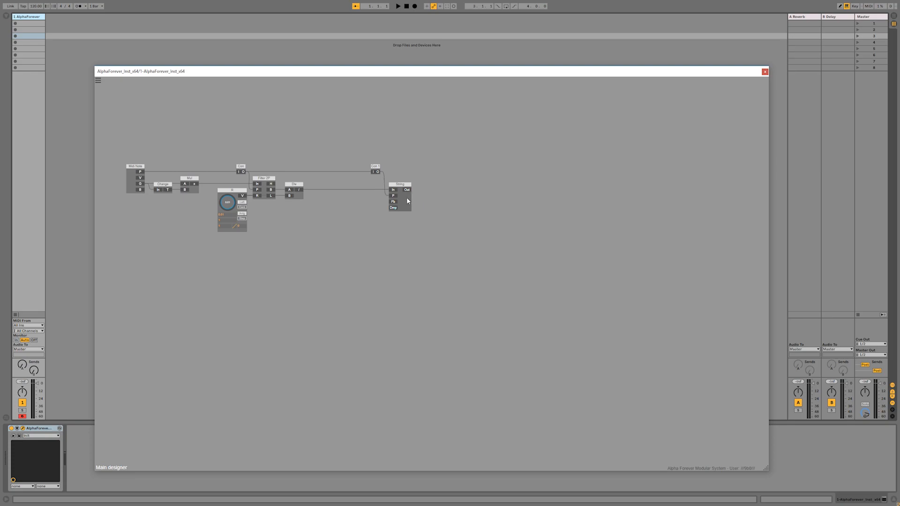
click(407, 201)
key(ctrl+v)
drag(415, 221, 400, 218)
shift+click(408, 186)
key(ctrl+l)
click(440, 200)
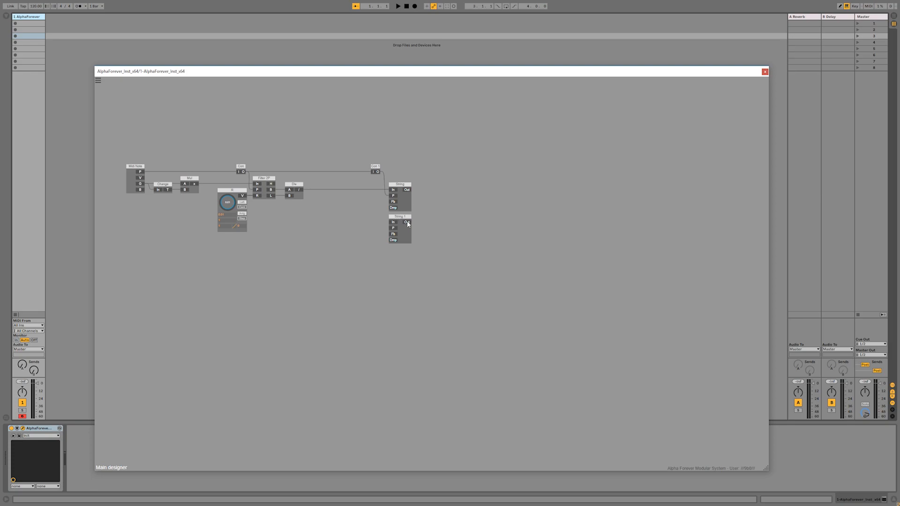
click(406, 223)
key(Delete)
- Insert an Add module after String's output and place a duplicate of String beyond it
click(405, 200)
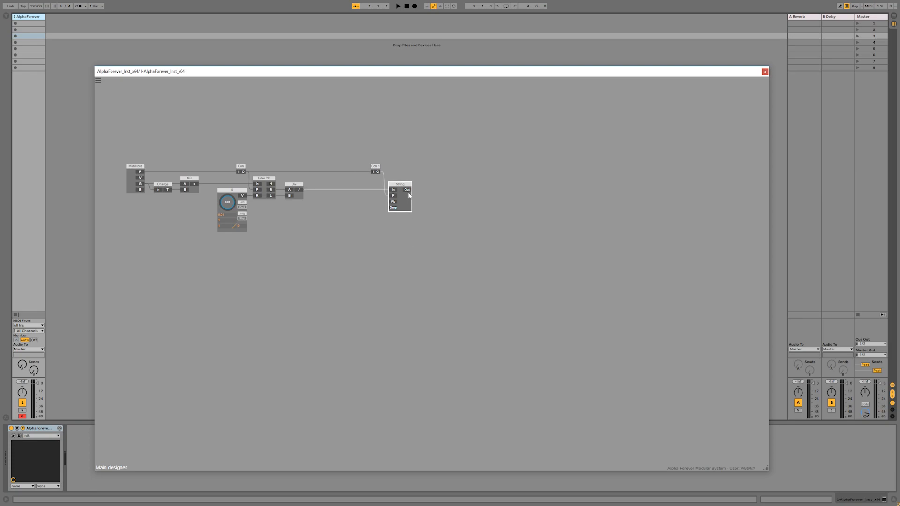
right_click(408, 191)
mouse_move(441, 201)
click(471, 200)
key(ctrl+c)
key(ctrl+v)
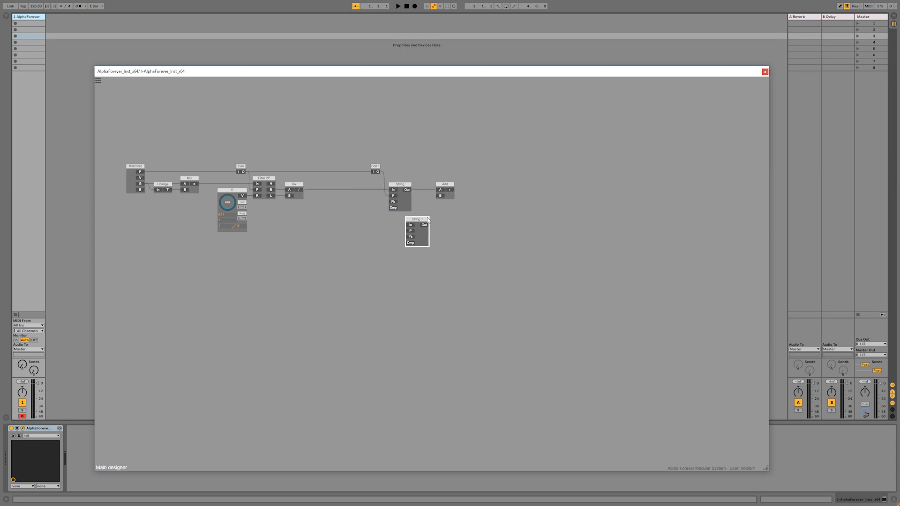
drag(427, 219, 483, 192)
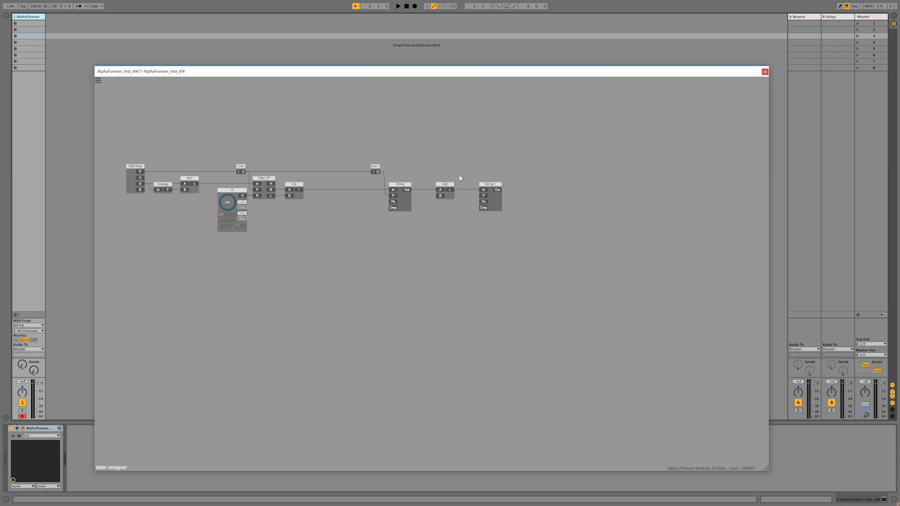
- Inside String, make room after Pitch->Hz and insert a Mul module between it and Div's B input
double_click(406, 204)
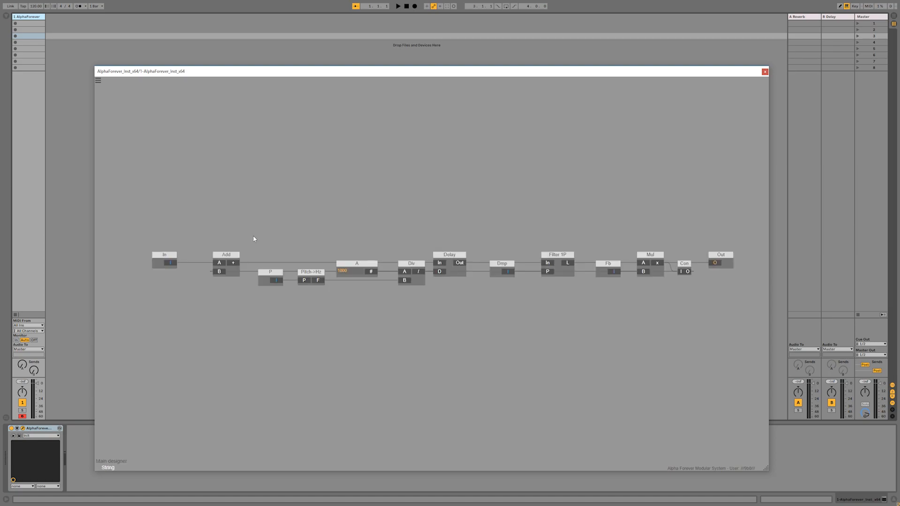
drag(257, 239, 432, 205)
drag(307, 198, 382, 256)
click(382, 255)
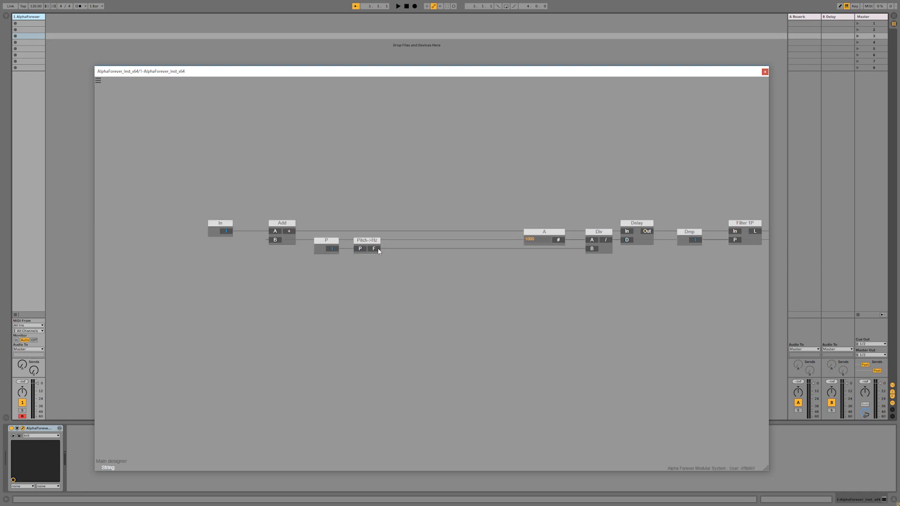
right_click(379, 250)
mouse_move(403, 258)
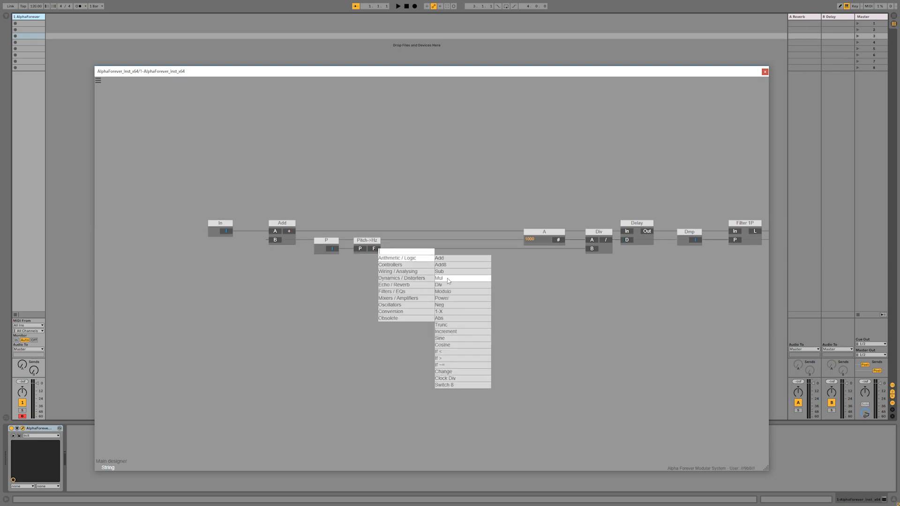
click(447, 278)
click(438, 261)
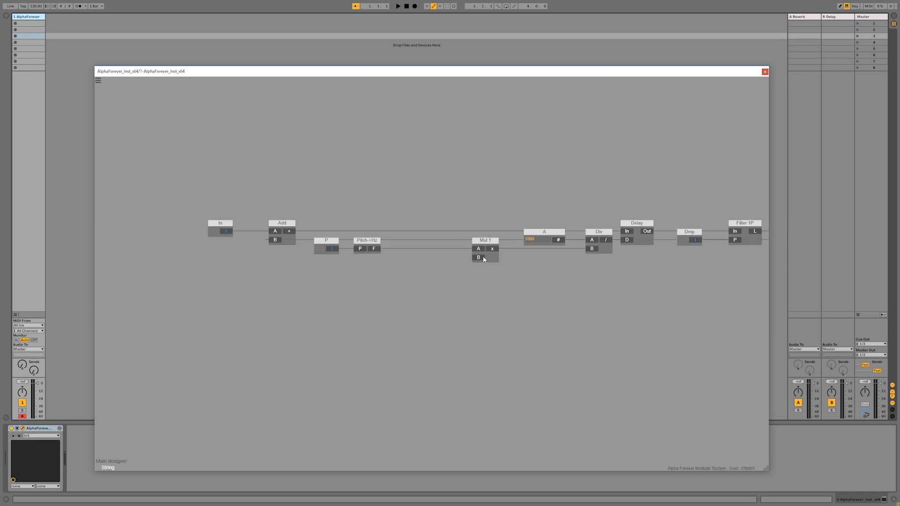
- Add an input terminal named x for the new Mul module's B input and return to the main designer
double_click(479, 259)
double_click(438, 250)
text(Det)
key(Return)
key(BackSpace)
key(BackSpace)
key(BackSpace)
key(Return)
double_click(430, 165)
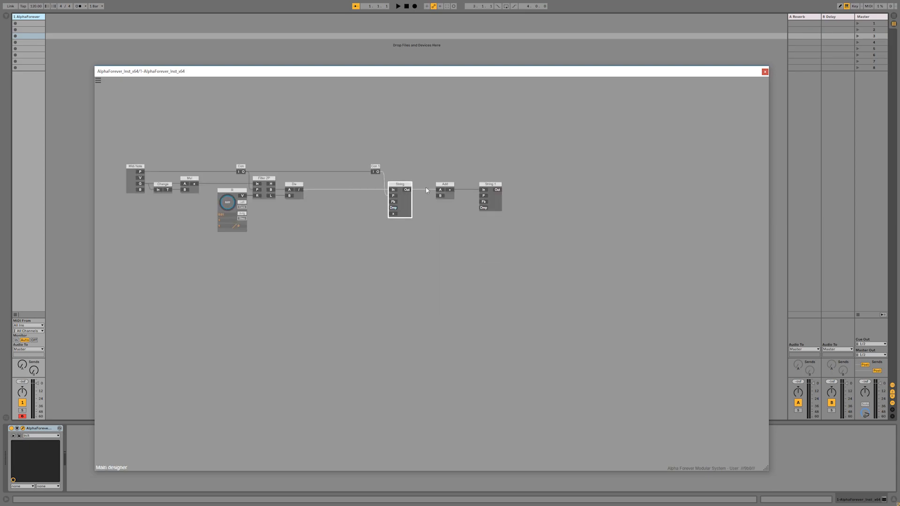
- Inside String 1, make room after the P terminal and insert an Add module between it and Pitch->Hz
double_click(497, 203)
drag(251, 220, 403, 209)
double_click(279, 221)
double_click(496, 203)
drag(288, 217, 331, 265)
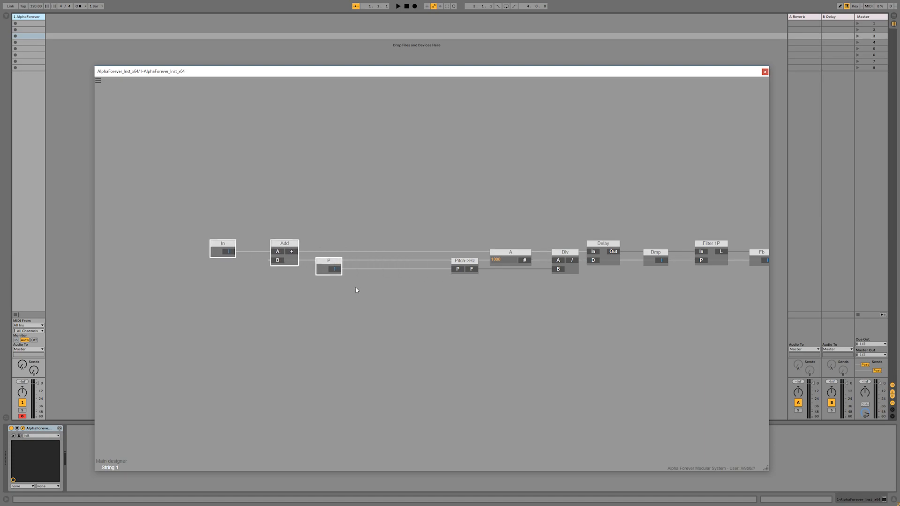
right_click(333, 269)
click(403, 279)
drag(382, 281, 417, 283)
- Add an input terminal named Det for the new Add module and return to the main designer
double_click(373, 270)
text(Det)
double_click(393, 220)
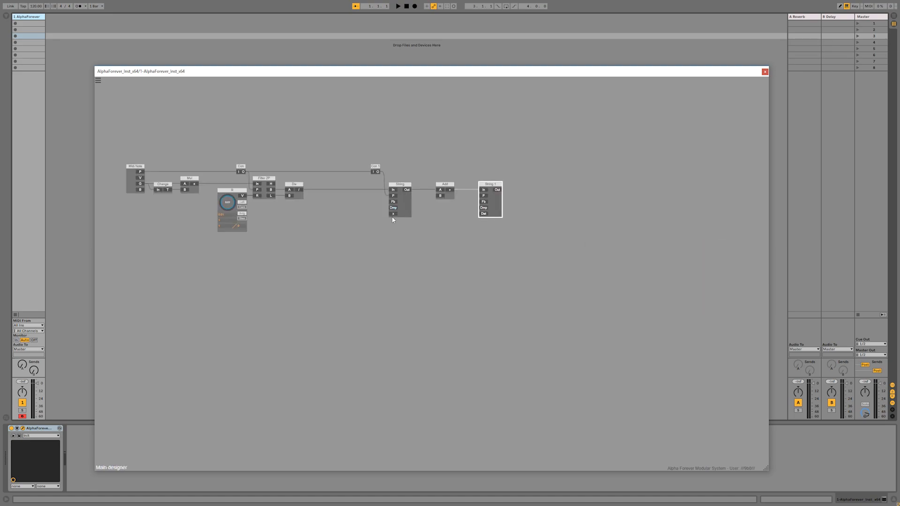
click(464, 227)
- Duplicate the String module that has the x input and align the copy directly below the original
click(404, 199)
key(ctrl+c)
key(ctrl+v)
drag(414, 220, 406, 227)
shift+click(409, 187)
key(l)
click(433, 222)
- Rename the two stacked modules as Symp. Res and Symp. Res 1
double_click(406, 186)
text(Symp. Res)
key(Return)
double_click(402, 225)
text(Symp. Res)
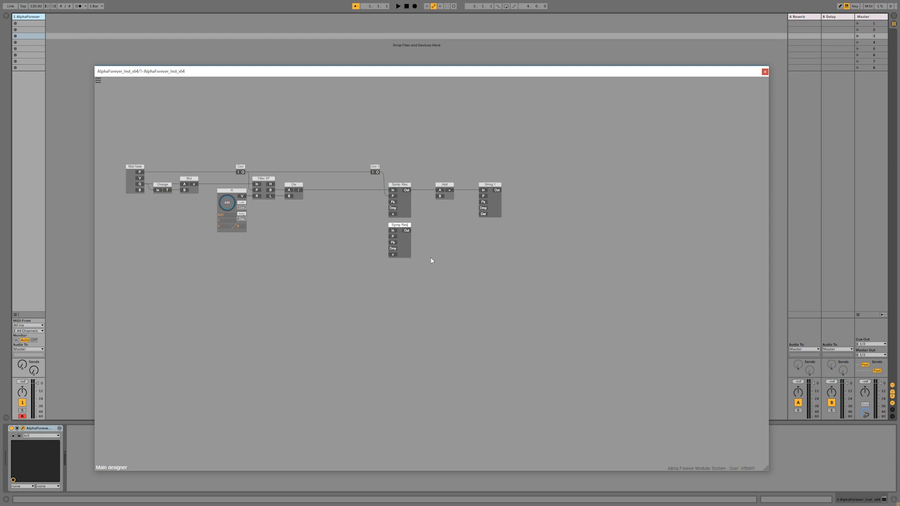
text( 1)
key(Return)
- Connect Symp. Res 1's output to Add's B input, with Add moved closer, and rename String 1 as String
drag(406, 230, 432, 186)
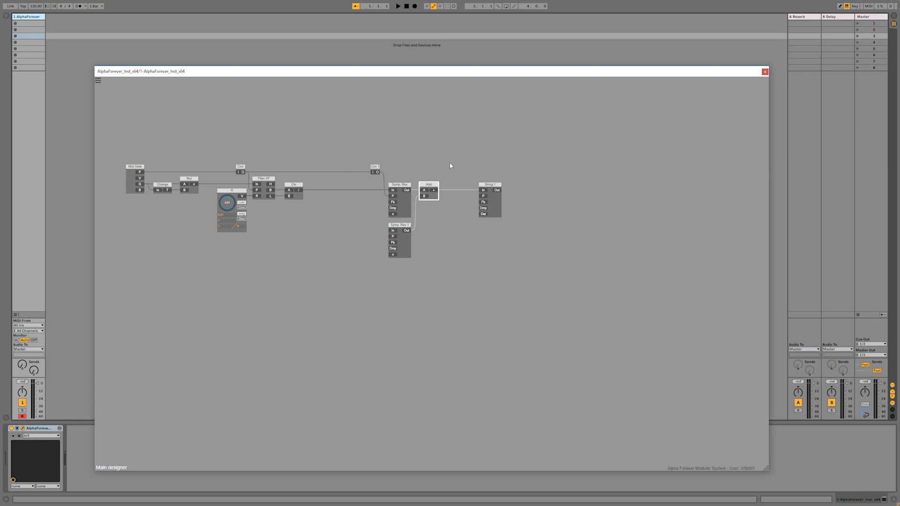
double_click(496, 185)
text(S)
key(Return)
- Duplicate the String module twice and stack both copies below it, aligned with the original
click(493, 202)
key(ctrl+d)
drag(508, 221, 499, 226)
shift+click(492, 186)
key(ctrl+l)
click(536, 204)
key(ctrl+v)
drag(508, 219, 492, 266)
shift+click(495, 231)
key(ctrl+l)
click(558, 217)
- Connect Add's output to the In inputs of String 1 and String 2, and insert a Con module before the three strings
drag(435, 193, 483, 230)
drag(434, 191, 483, 272)
right_click(436, 191)
mouse_move(457, 211)
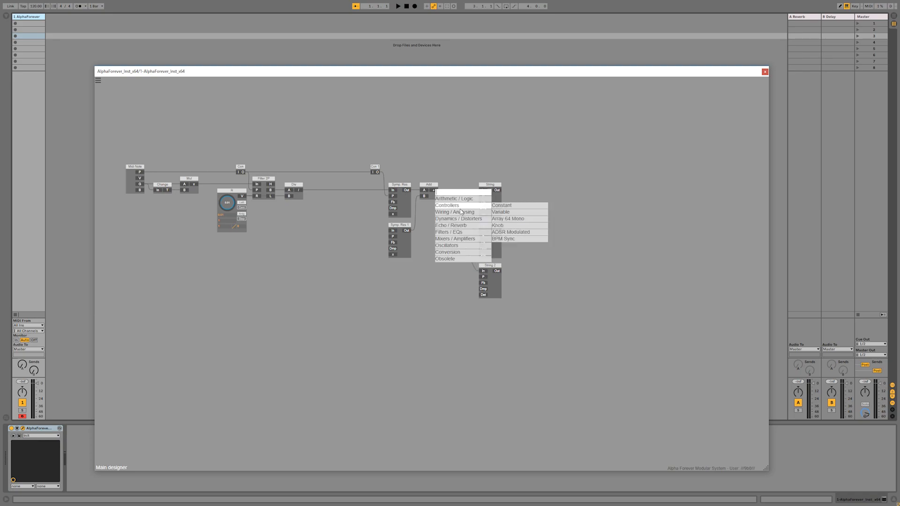
click(501, 272)
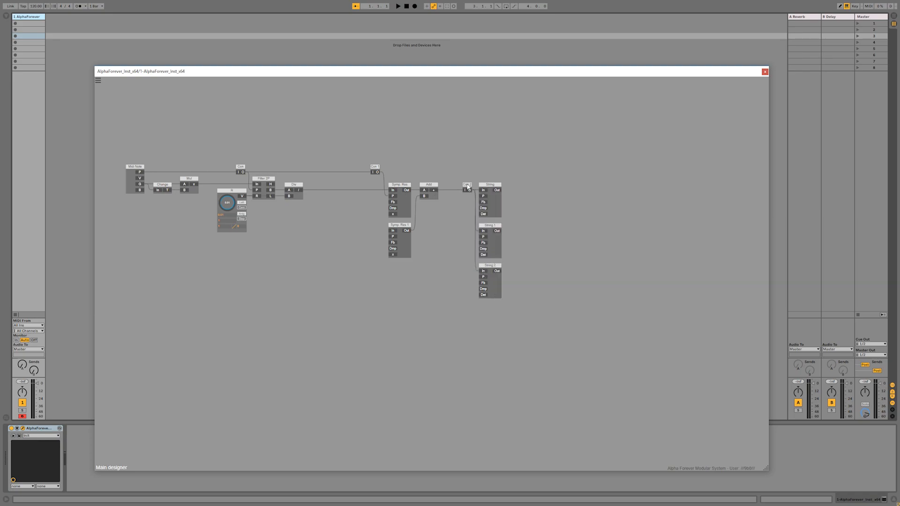
drag(474, 159, 521, 343)
click(547, 259)
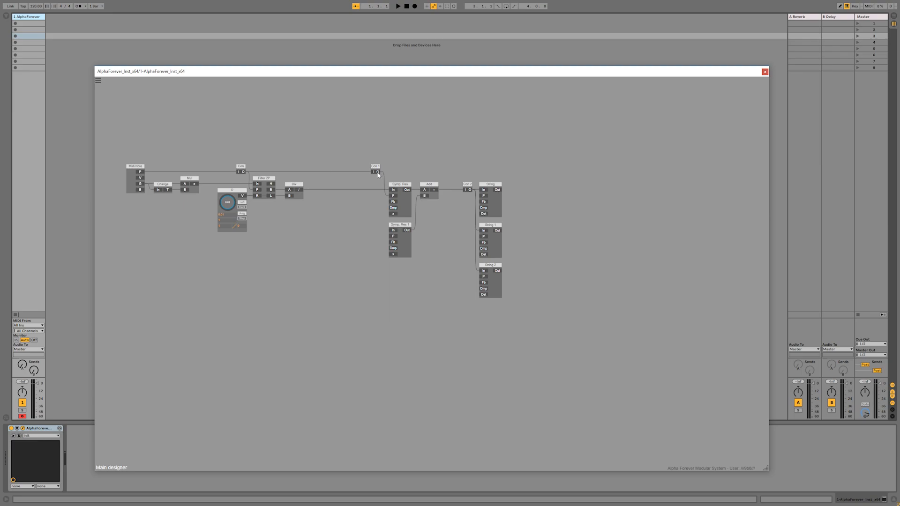
- Route the pitch signal to String's P input through a new Con module aligned above the Con feeding the strings
right_click(485, 196)
mouse_move(504, 217)
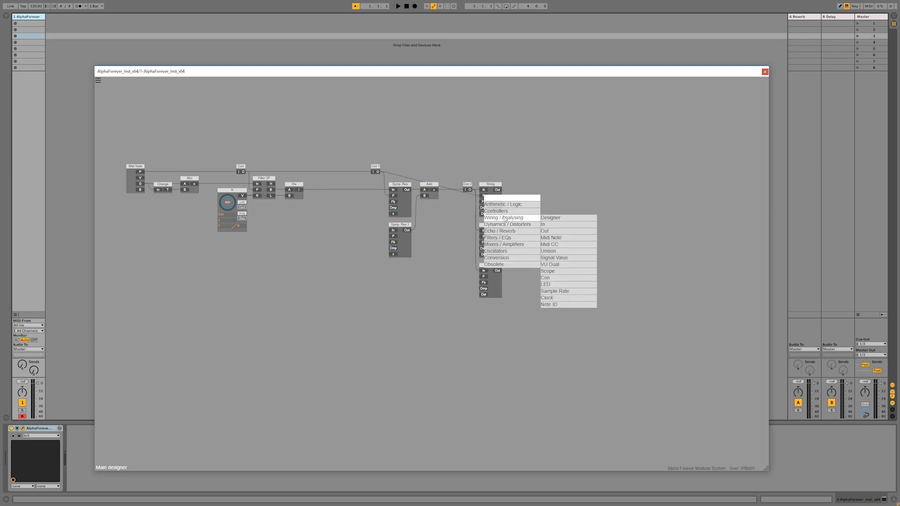
click(550, 278)
drag(448, 194, 449, 169)
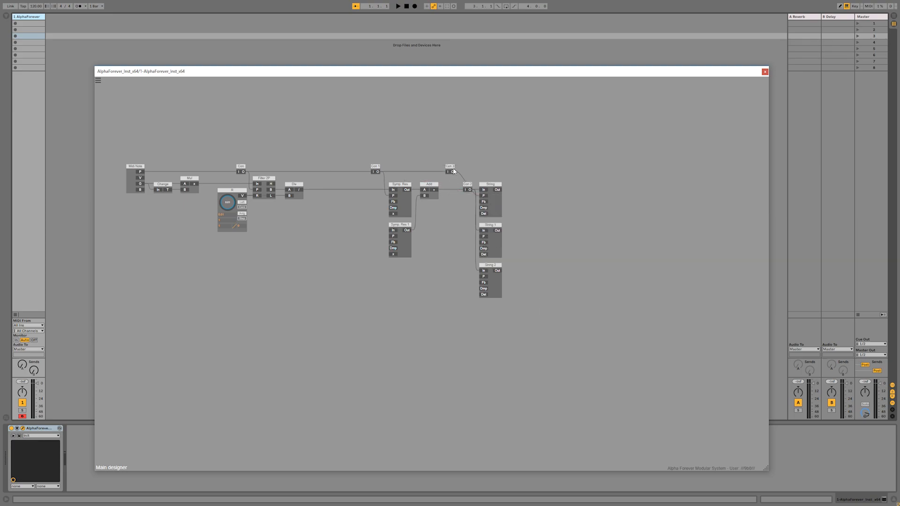
shift+click(452, 167)
shift+click(470, 186)
key(v)
click(516, 158)
- Wire the pitch Con's output to the P inputs of String 1 and String 2
drag(471, 172, 483, 187)
drag(476, 238, 482, 236)
drag(471, 269, 482, 270)
double_click(483, 203)
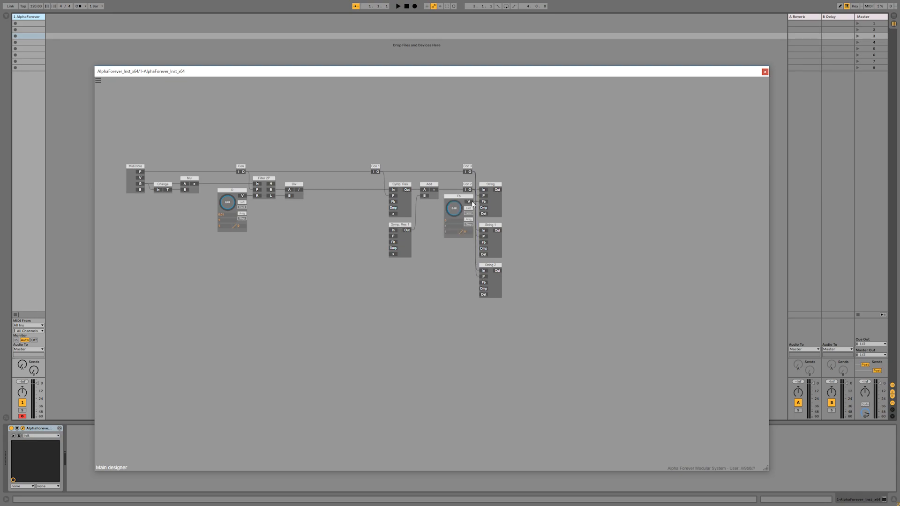
drag(470, 202, 478, 260)
key(Delete)
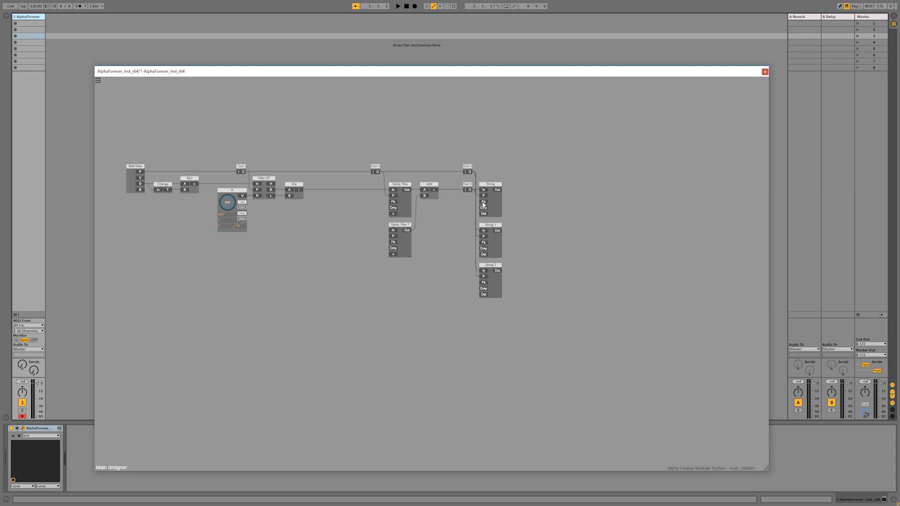
- Add an Fb knob shared by the Fb inputs of all three strings, and a Dmp knob on String 2's Dmp input
double_click(485, 204)
drag(467, 205, 483, 243)
key(ctrl+Right)
click(511, 165)
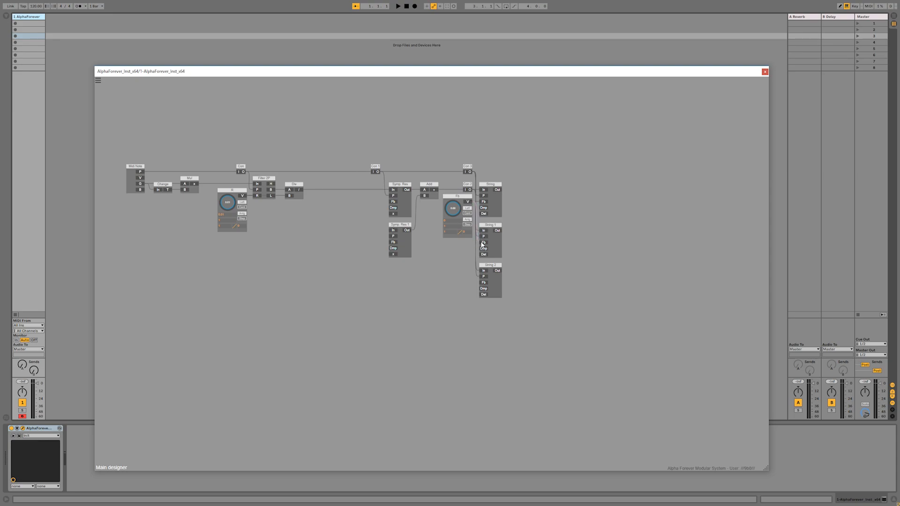
drag(469, 202, 481, 283)
double_click(484, 290)
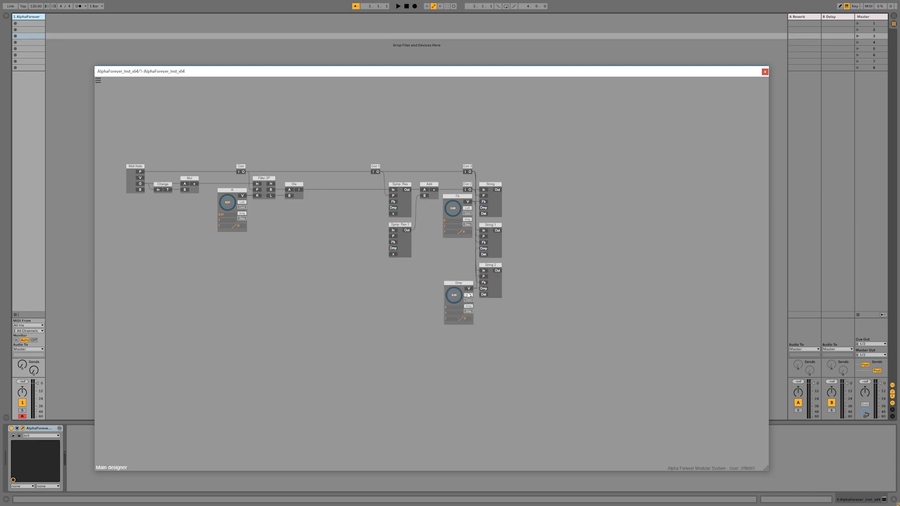
- Enter 0.9 in the Fb knob's first value field and edit the Dmp knob's second value field
double_click(450, 220)
text(0.9)
key(Return)
double_click(452, 313)
key(Return)
- Shift the Fb and Dmp knobs together slightly away from the String modules
drag(440, 189, 485, 347)
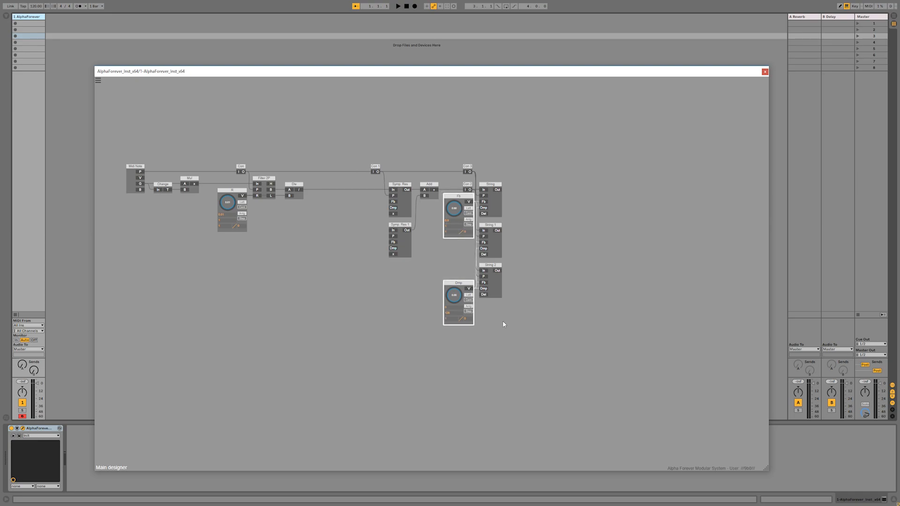
drag(469, 196, 465, 196)
key(ctrl+z)
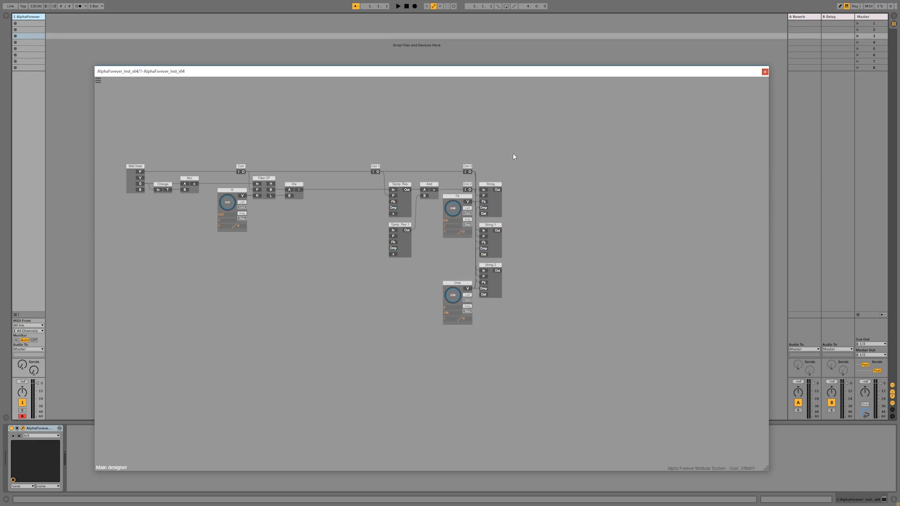
- Add a Det knob on String 1's Det input and wire it to String 2's Det input as well
double_click(484, 256)
drag(469, 249, 440, 249)
drag(533, 356, 437, 139)
drag(469, 170, 476, 170)
drag(431, 249, 475, 295)
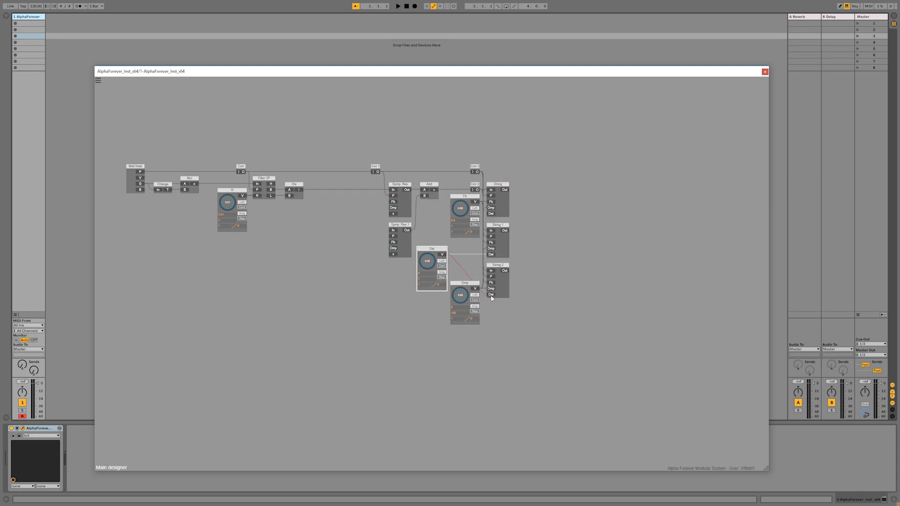
- Make room before the String section and insert a Neg module between the Det knob and String 2's Det input
drag(543, 366, 447, 121)
drag(474, 170, 493, 169)
click(507, 299)
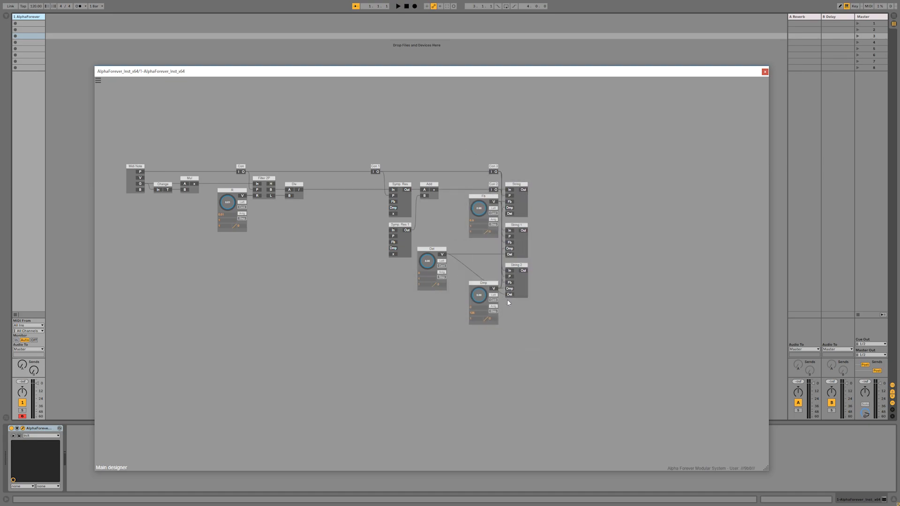
right_click(509, 295)
mouse_move(532, 317)
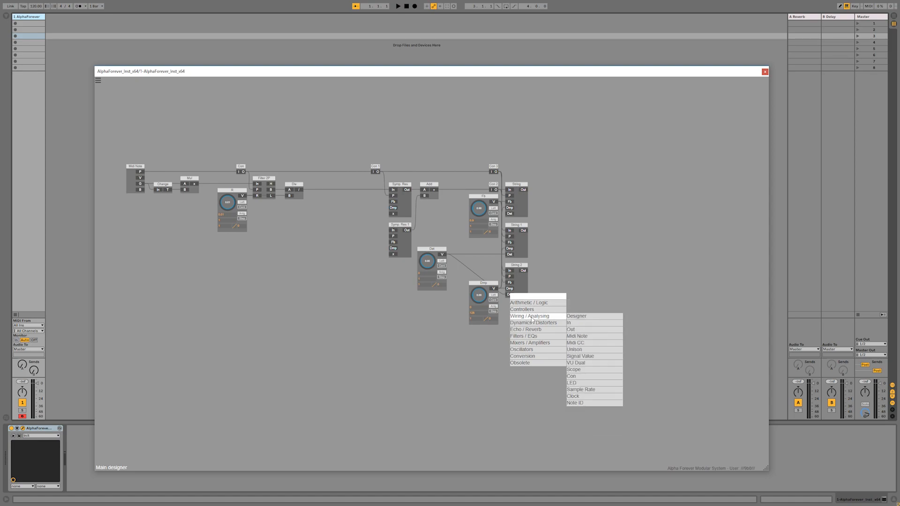
text(neg)
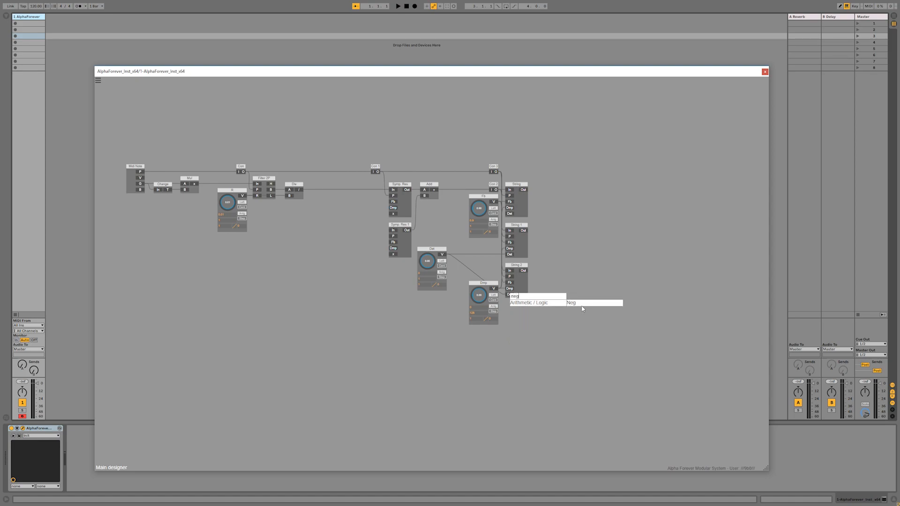
click(582, 305)
drag(470, 291, 457, 291)
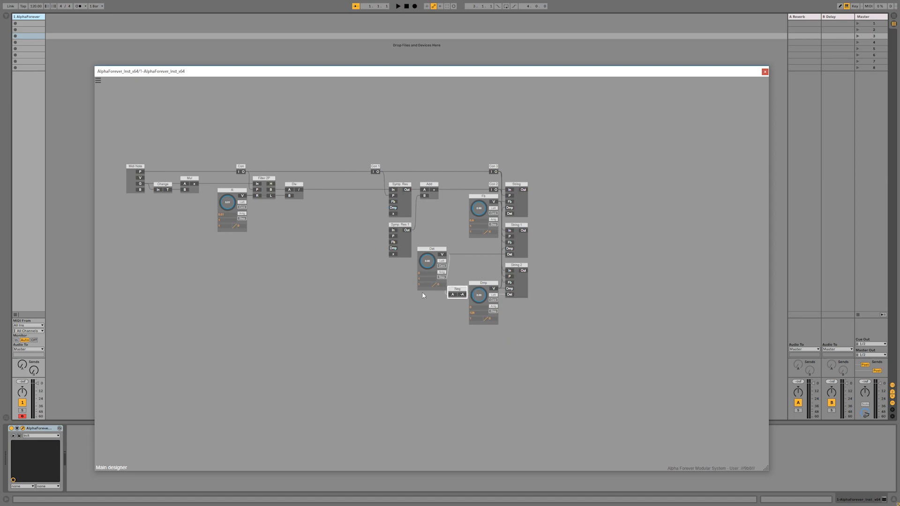
drag(432, 254, 425, 254)
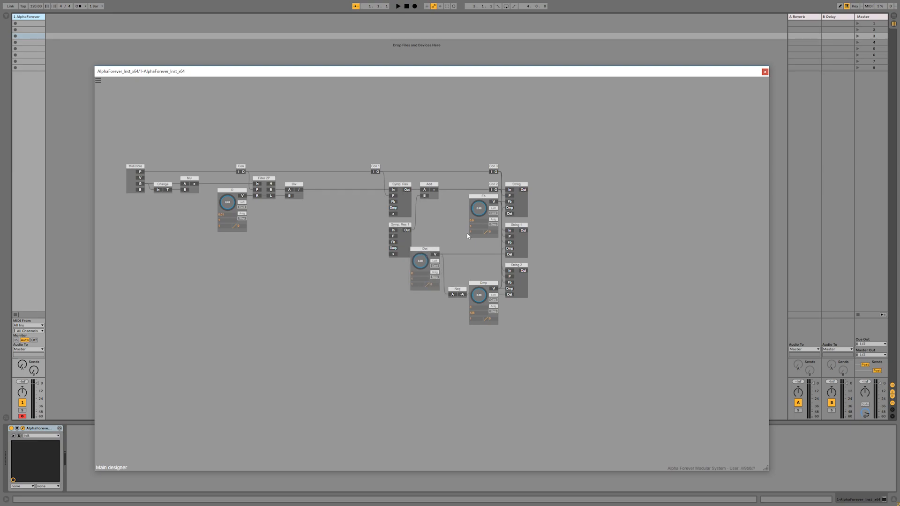
- Tidy the spacing between the resonators and the Det, Neg and String section, aligning the Add module with the Det knob
drag(557, 355, 410, 135)
drag(429, 186, 434, 187)
click(423, 212)
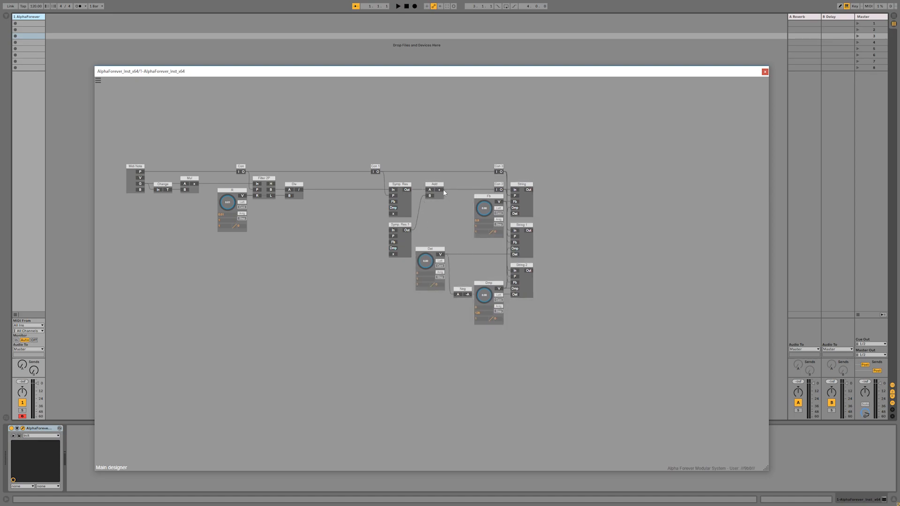
drag(439, 184, 433, 184)
key(l)
drag(358, 156, 413, 270)
drag(408, 228, 492, 222)
click(445, 215)
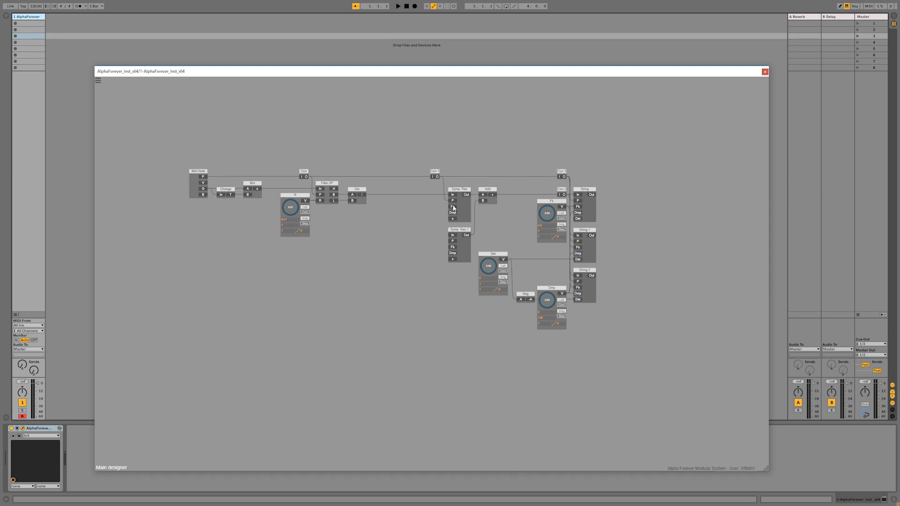
- Wire Con 1 to Symp. Res 1's P input and route Div's output through a new Con aligned under Con 1 into the resonators
drag(453, 244, 438, 177)
drag(446, 233, 451, 235)
right_click(361, 195)
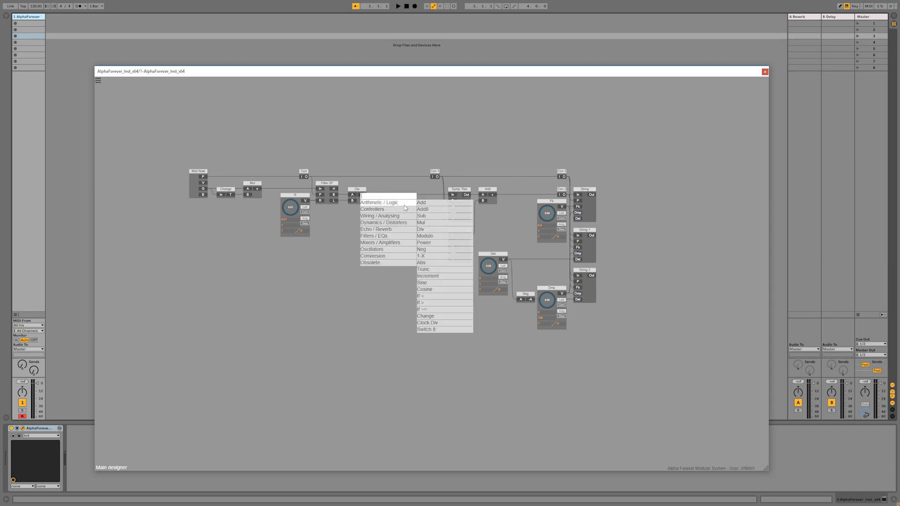
mouse_move(394, 222)
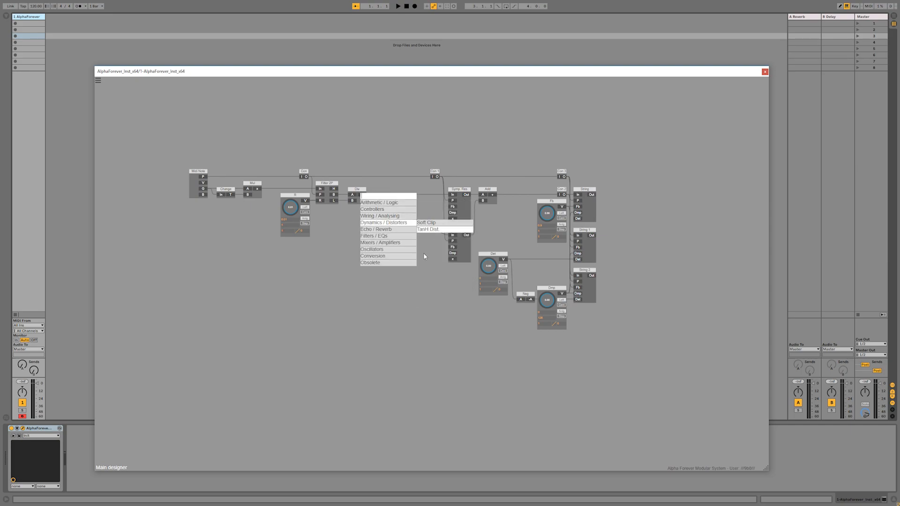
click(421, 276)
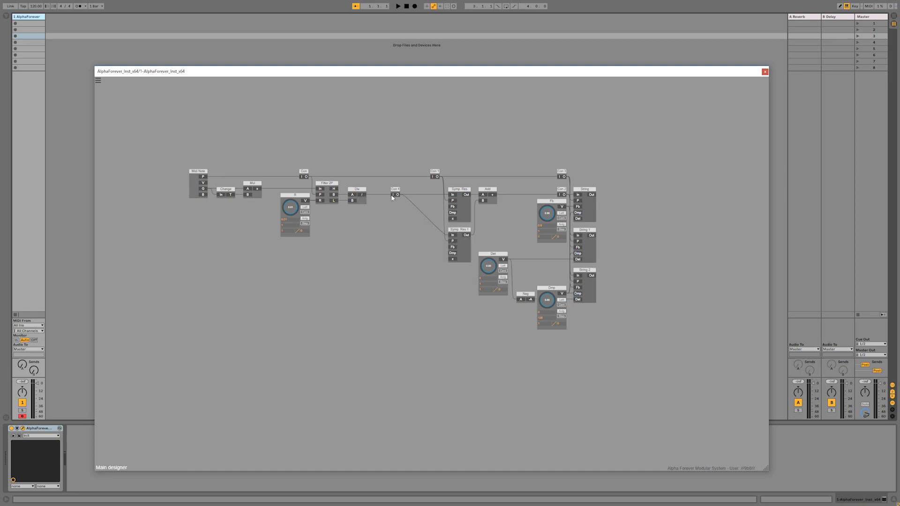
shift+click(436, 172)
key(ctrl+Right)
click(470, 145)
- Shift the resonator and String section away from Div and add Fb, Dmp and x knobs to Symp. Res
drag(417, 156, 633, 321)
drag(466, 194, 529, 194)
click(488, 215)
double_click(516, 208)
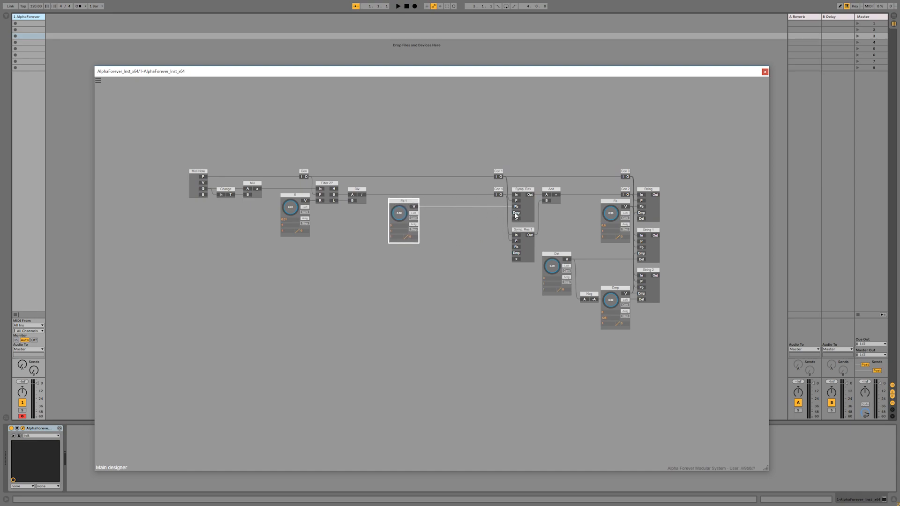
double_click(517, 213)
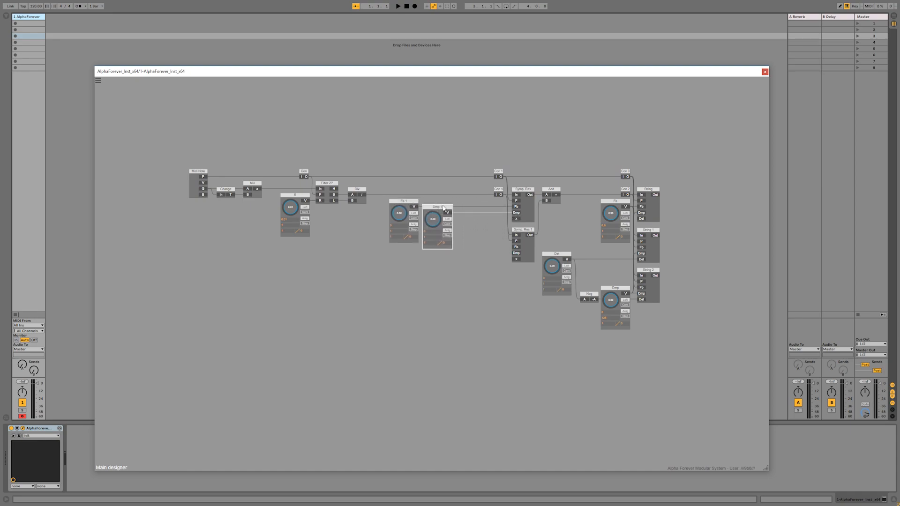
double_click(518, 220)
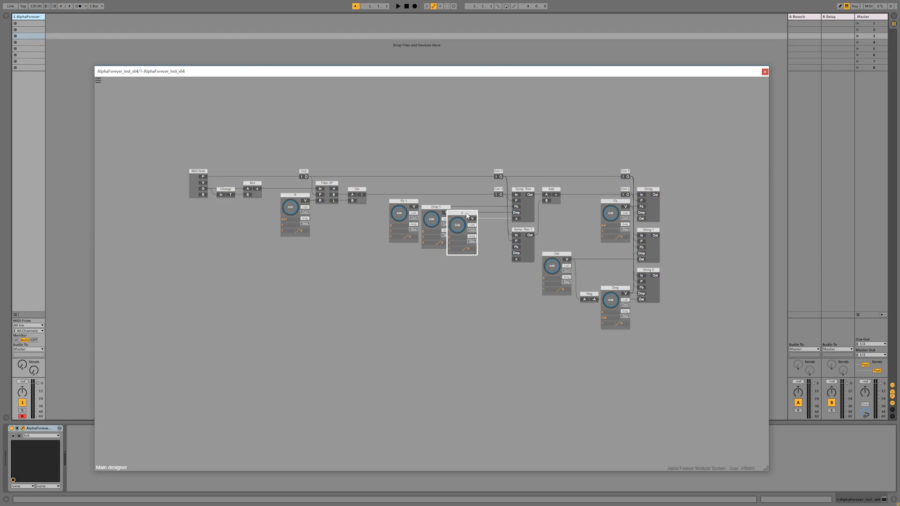
- Add an Fb knob on Symp. Res 1's Fb input and align it beneath the Fb 1 knob
double_click(518, 250)
drag(500, 241, 413, 240)
shift+click(411, 202)
key(l)
click(472, 275)
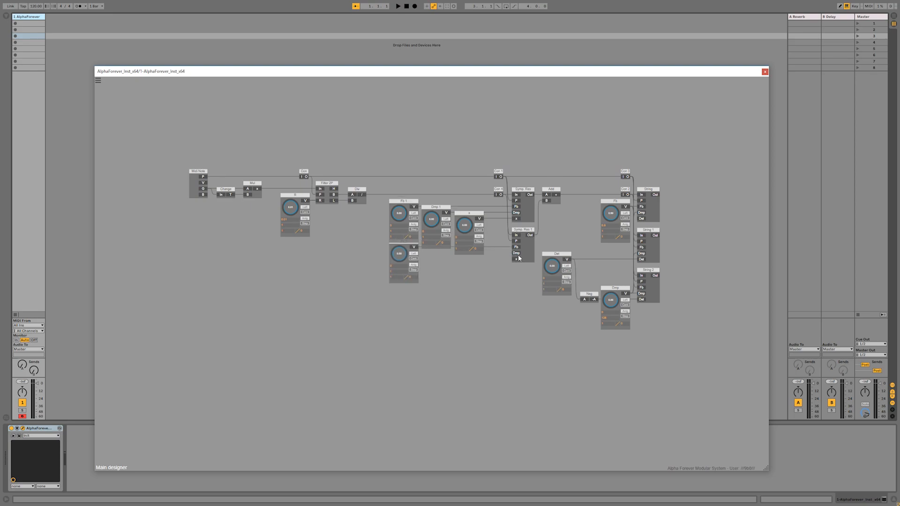
- Add a Dmp knob on Symp. Res 1's Dmp input and align it beneath the Dmp 1 knob
double_click(517, 255)
drag(501, 249, 463, 250)
shift+click(443, 207)
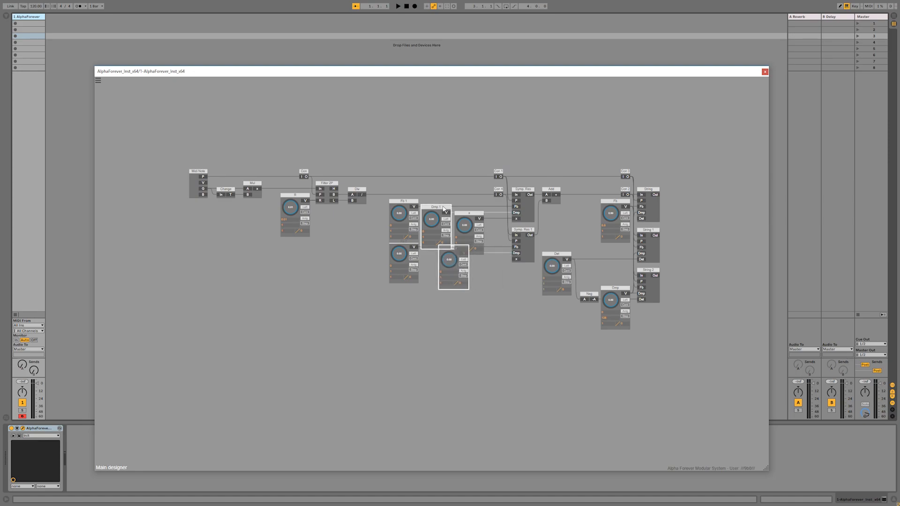
key(l)
click(496, 262)
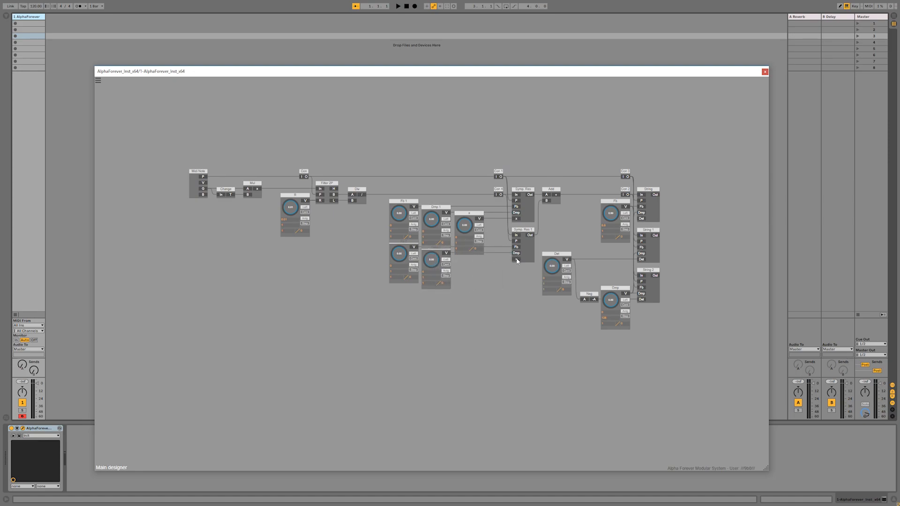
- Add an x knob on Symp. Res 1's x input and align it beneath the first x knob
double_click(517, 259)
click(495, 254)
shift+click(472, 218)
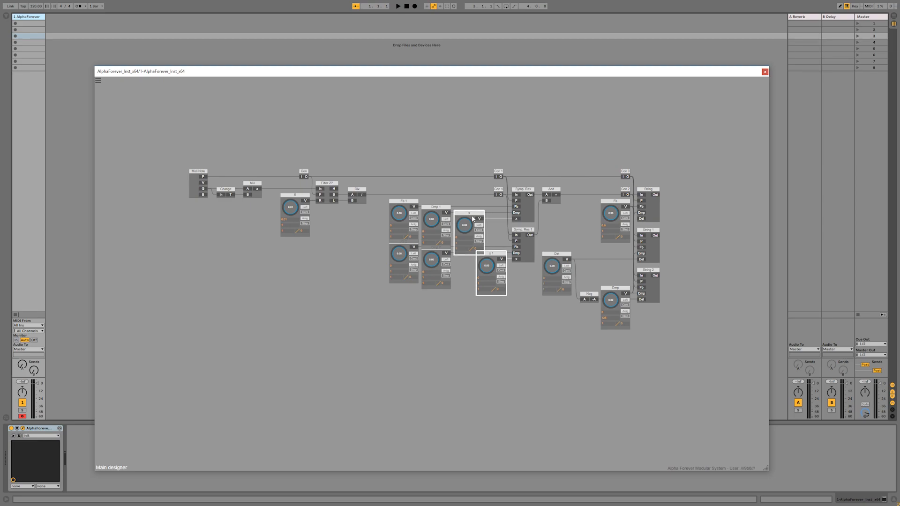
key(l)
click(374, 312)
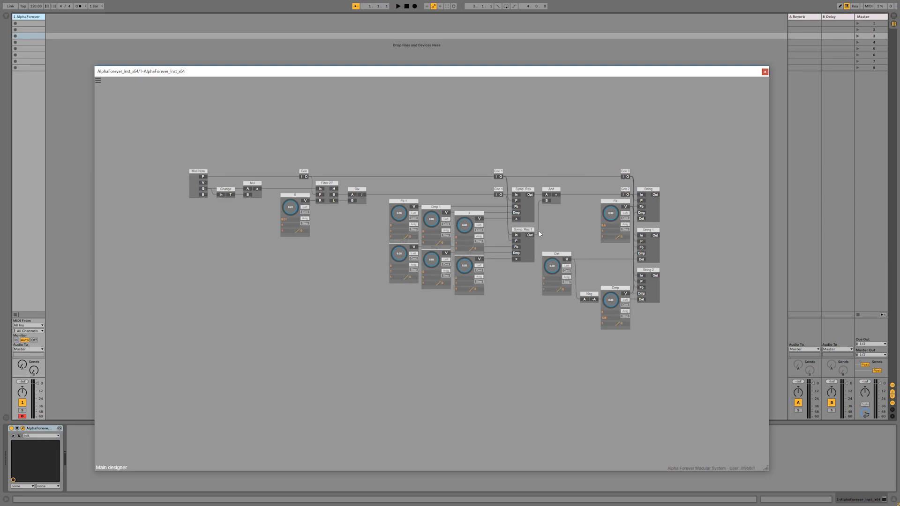
- Move Symp. Res 1 and its three knobs down together, clear of the upper row of knobs
drag(539, 236, 389, 333)
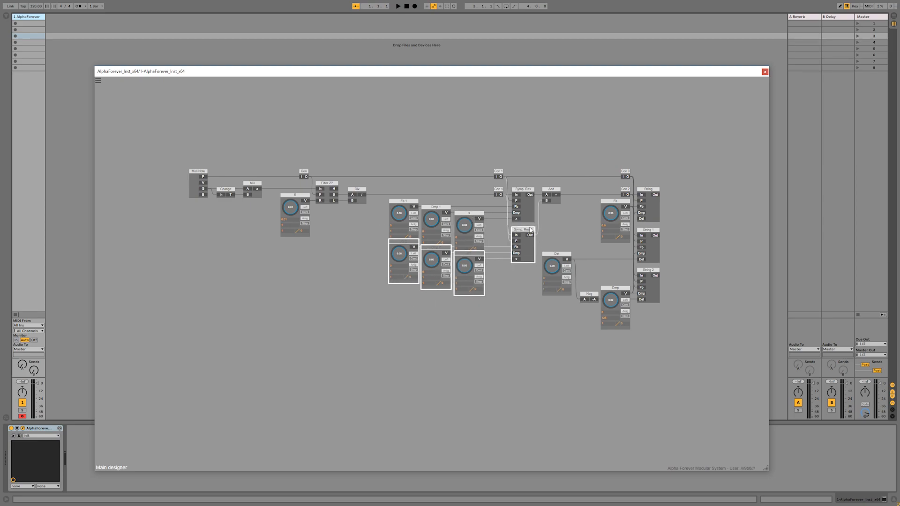
drag(531, 230, 519, 240)
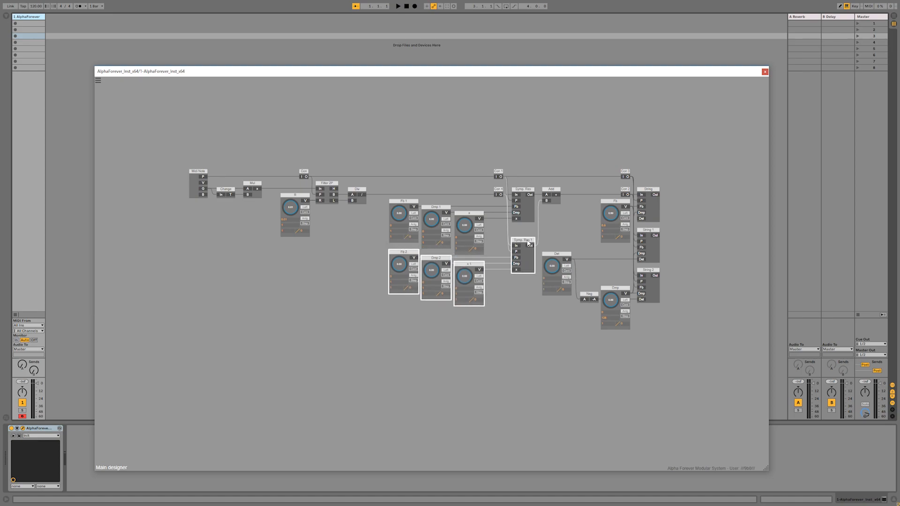
click(500, 233)
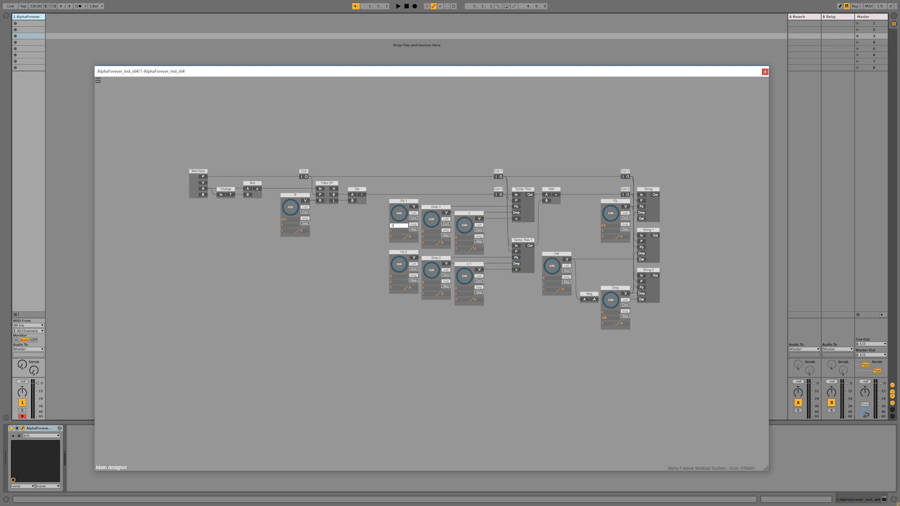
- Set the minimum of the Fb 1 and Fb 2 knobs to 0.5 and the maximum of Dmp 1 and Dmp 2 to 128
double_click(397, 277)
text(.5)
double_click(430, 237)
text(128)
double_click(431, 288)
text(18)
- Set the range of both resonators' x knobs to a minimum of 0.5 and a maximum of 2
double_click(463, 238)
double_click(469, 243)
text(2)
double_click(462, 294)
text(2)
double_click(463, 289)
text(.5)
double_click(463, 248)
double_click(459, 301)
text(2)
click(480, 338)
- Add a Mixer 4 Lin on String's output, wire String 1 and String 2 into it and place it beside the strings
scroll(504, 321, down, 3)
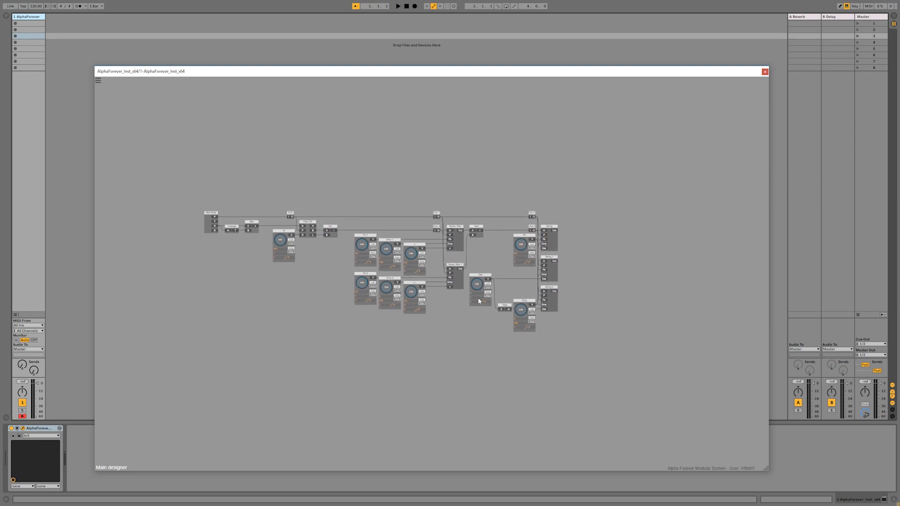
right_click(557, 231)
text(mix)
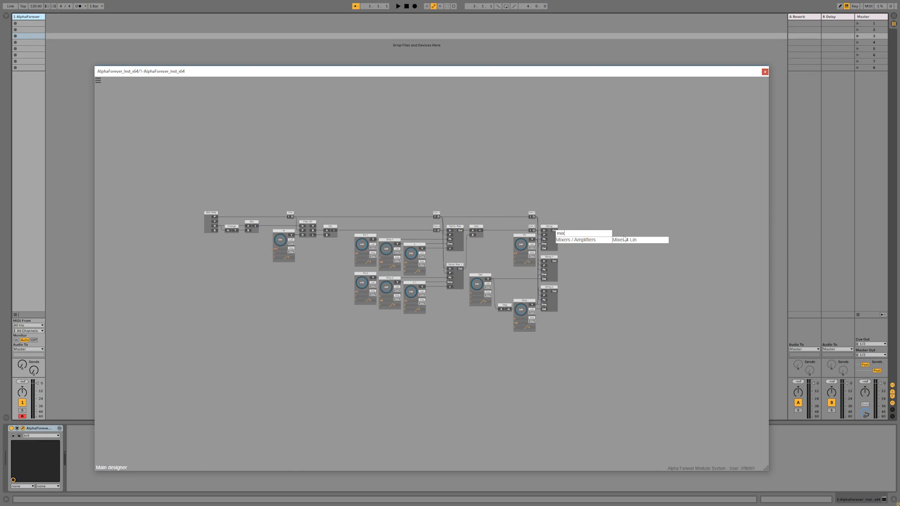
click(624, 239)
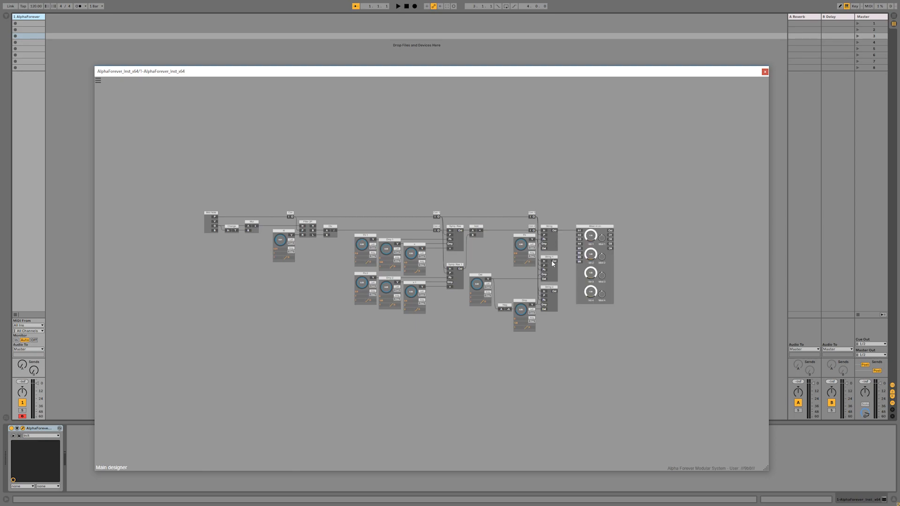
drag(575, 234, 580, 235)
drag(554, 291, 575, 230)
click(607, 211)
- Add a Gain Lin module on the mixer's output and place it next to the mixer
click(600, 232)
right_click(600, 232)
text(gain)
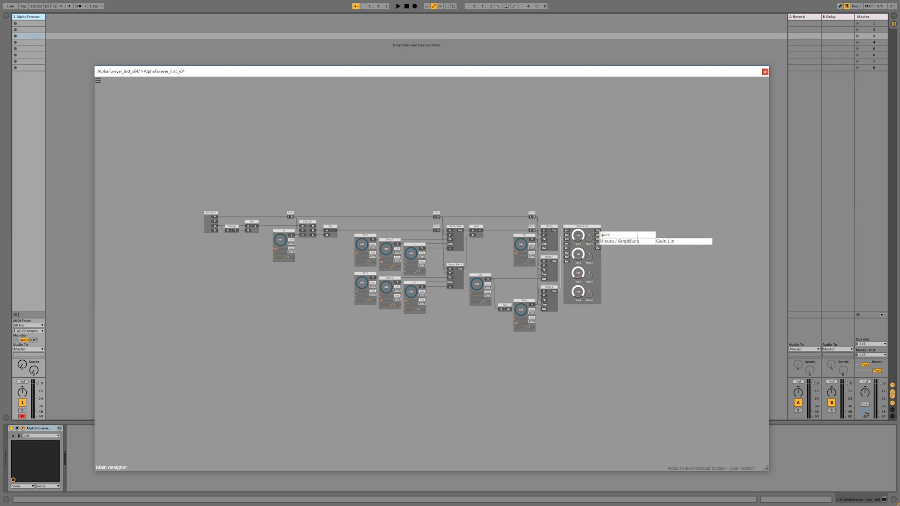
click(660, 241)
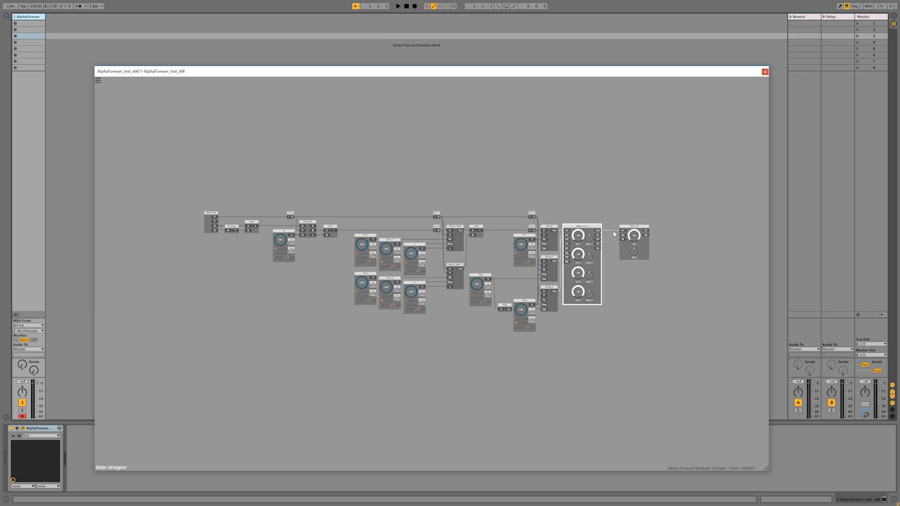
drag(622, 236, 623, 289)
drag(627, 228, 616, 226)
- Add output modules on both Gain Lin outputs and lower the gain's Vol to about 0.14
double_click(635, 231)
double_click(635, 235)
drag(658, 231, 679, 233)
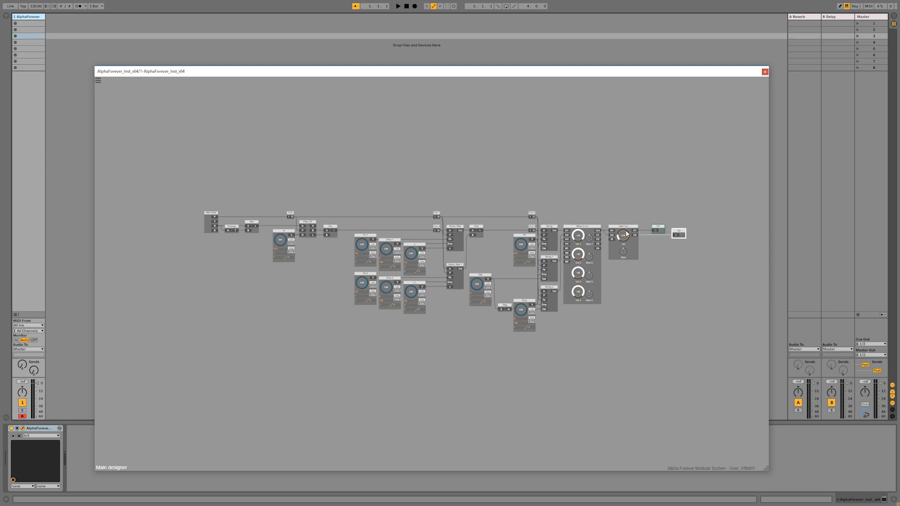
click(624, 199)
- Turn up the resonator knobs: Fb to about 0.6 and 0.74, Dmp to about 111 and 87, x to about 1.18 and 0.70
scroll(373, 244, up, 5)
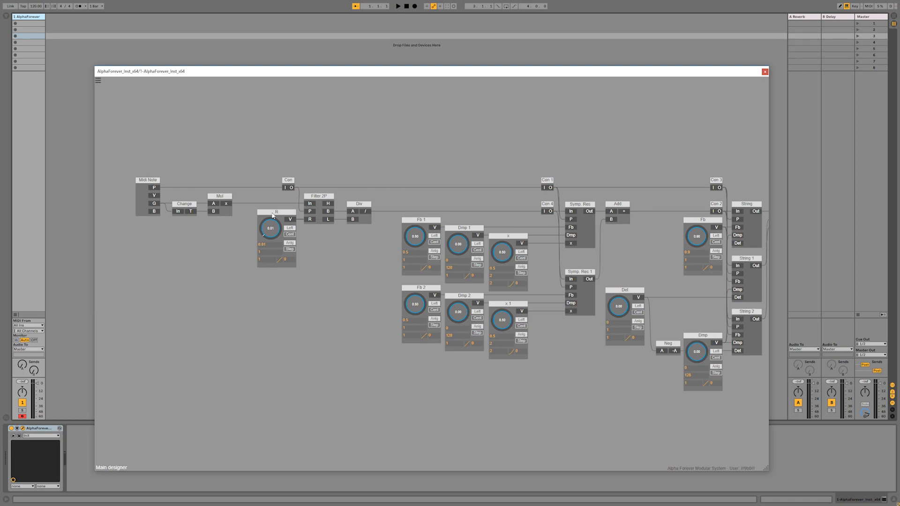
drag(405, 249, 445, 239)
drag(416, 311, 472, 283)
drag(458, 246, 476, 185)
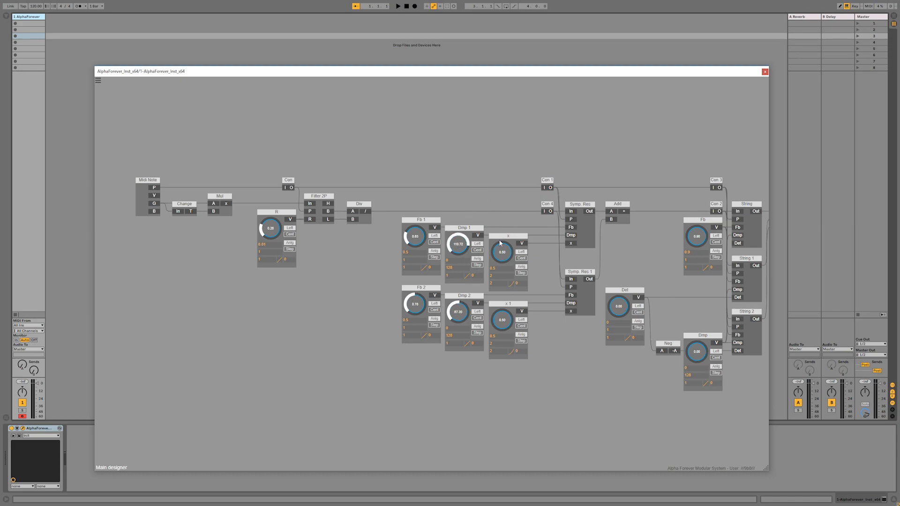
drag(502, 257, 512, 211)
drag(502, 318, 538, 262)
- Set the Det knob's maximum to 0.03
drag(642, 255, 436, 227)
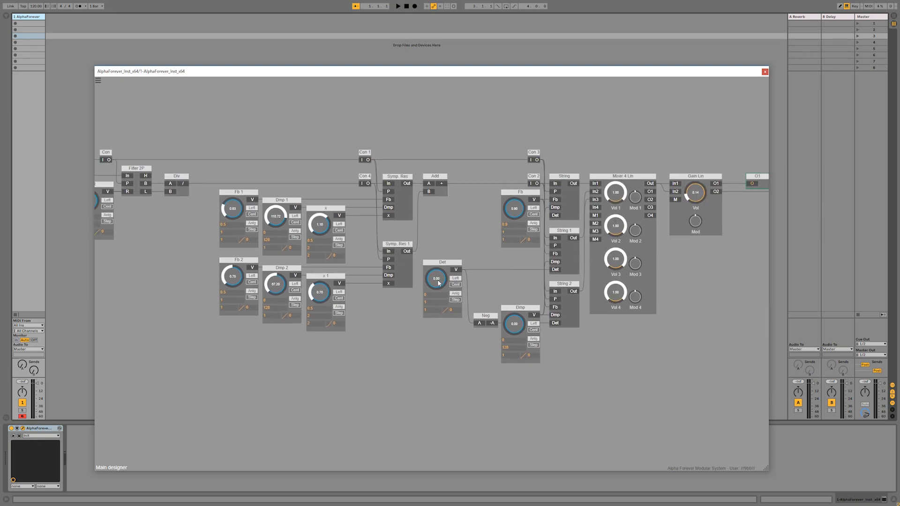
double_click(432, 302)
text(0.03)
key(Return)
- Turn up the Fb and Dmp knobs that feed the three String modules
drag(464, 246, 358, 260)
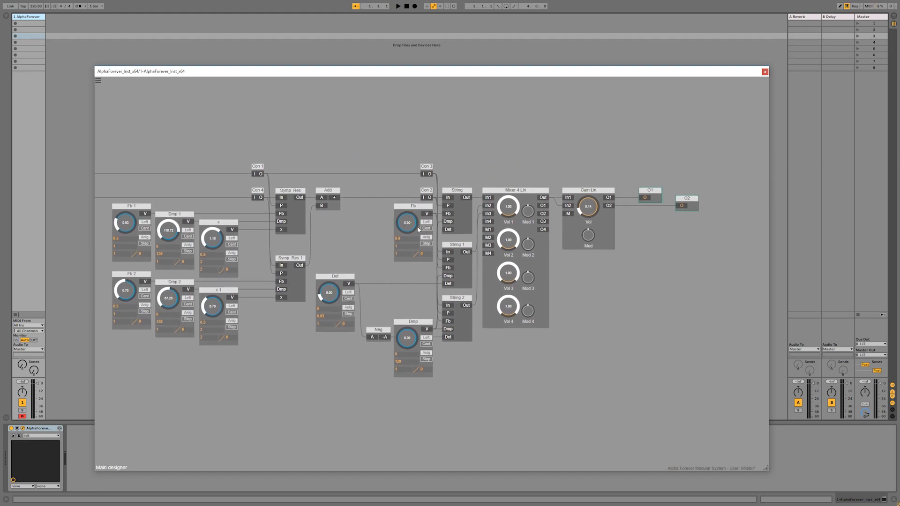
drag(412, 226, 441, 163)
drag(409, 339, 421, 276)
- Raise the Gain Lin module's Vol in two stages
scroll(506, 377, down, 5)
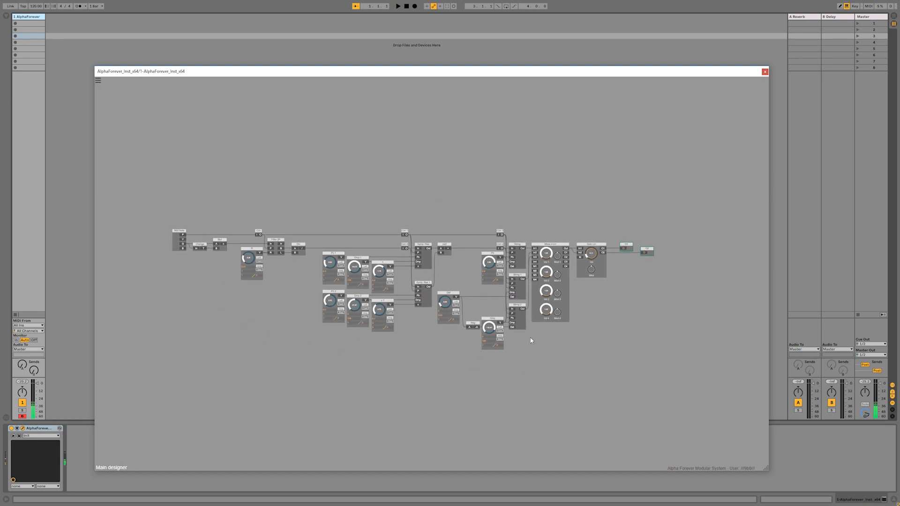
drag(590, 251, 594, 237)
drag(504, 179, 553, 167)
scroll(552, 167, up, 1)
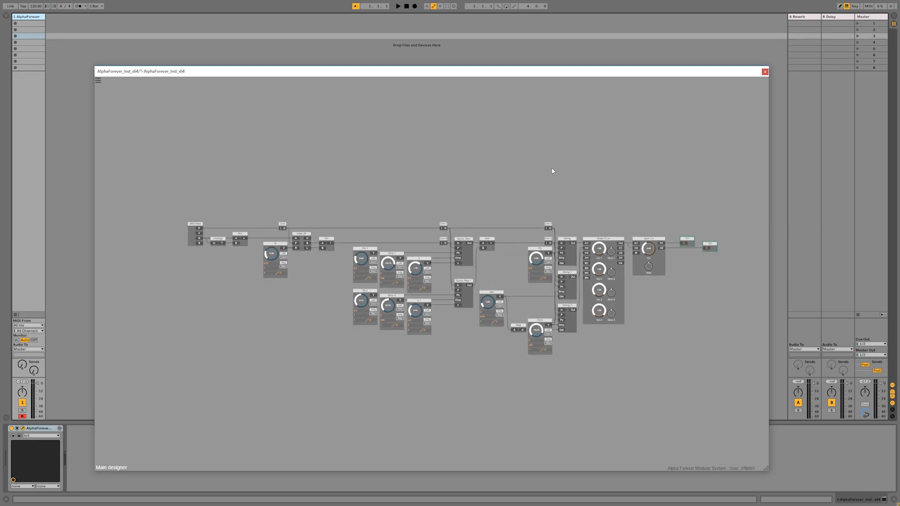
drag(653, 246, 657, 204)
- Look at the polyphony mode, maximum voices and unison settings
click(98, 80)
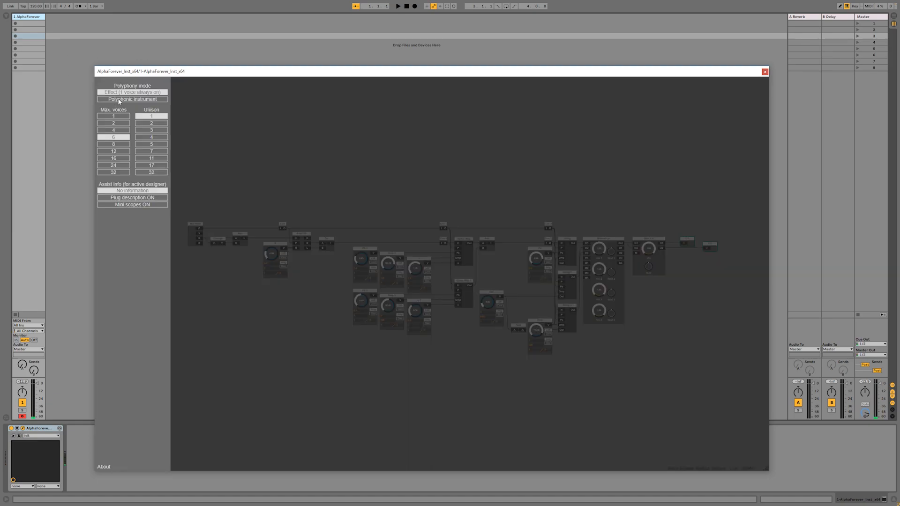
click(319, 130)
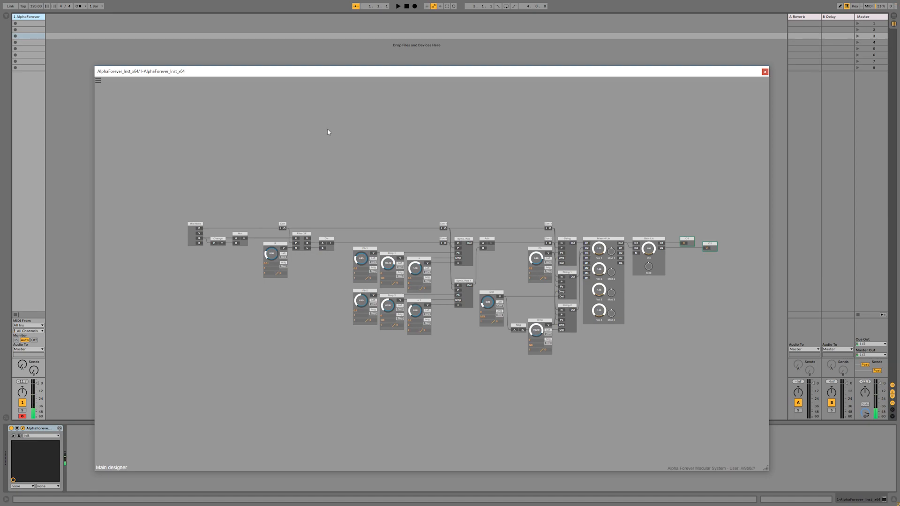
- Move the Midi Note, Change and Mul modules away from the rest of the chain and add a White Noise module
drag(288, 151, 380, 137)
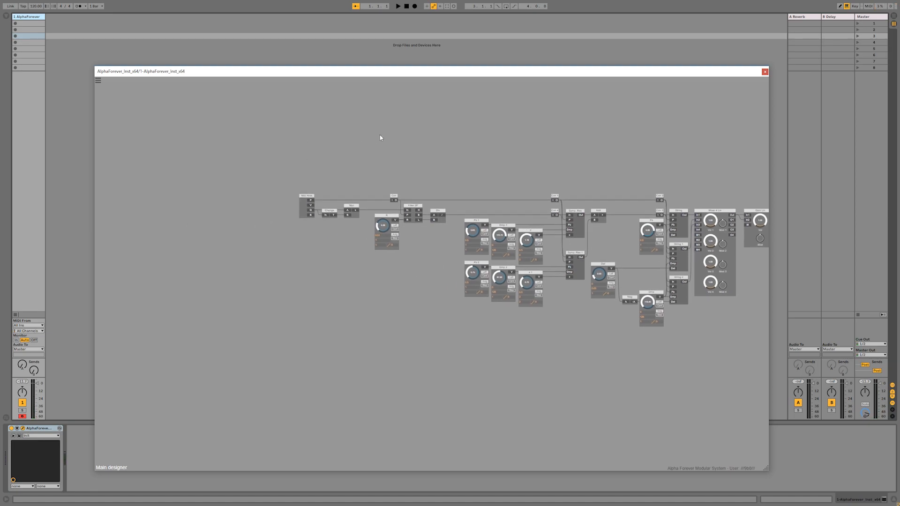
drag(362, 226, 284, 177)
drag(355, 207, 239, 206)
right_click(267, 239)
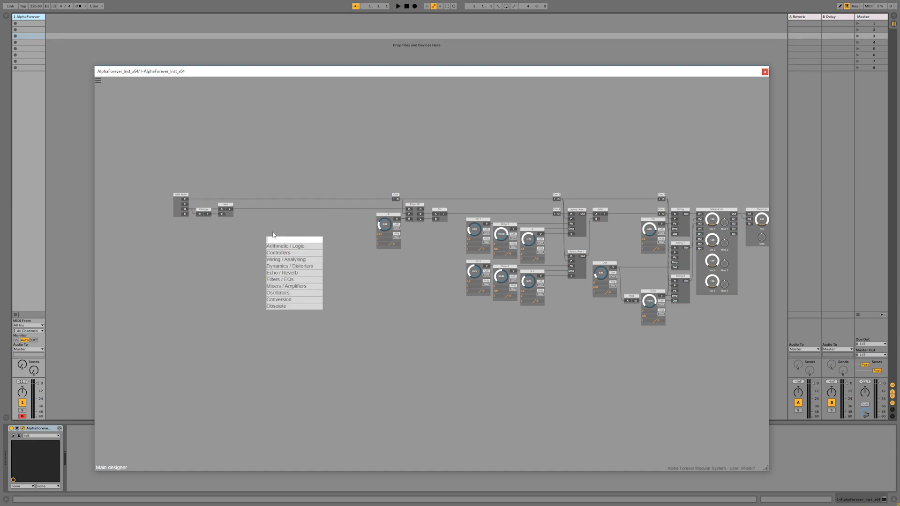
text(noi)
click(337, 253)
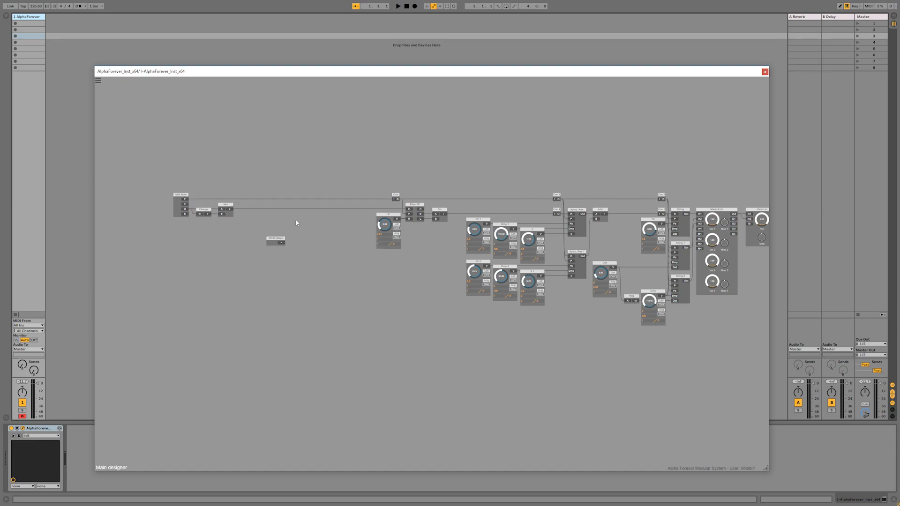
- Insert a second Mul after the first, move it near the Filter 2P, and place White Noise at its input
right_click(231, 214)
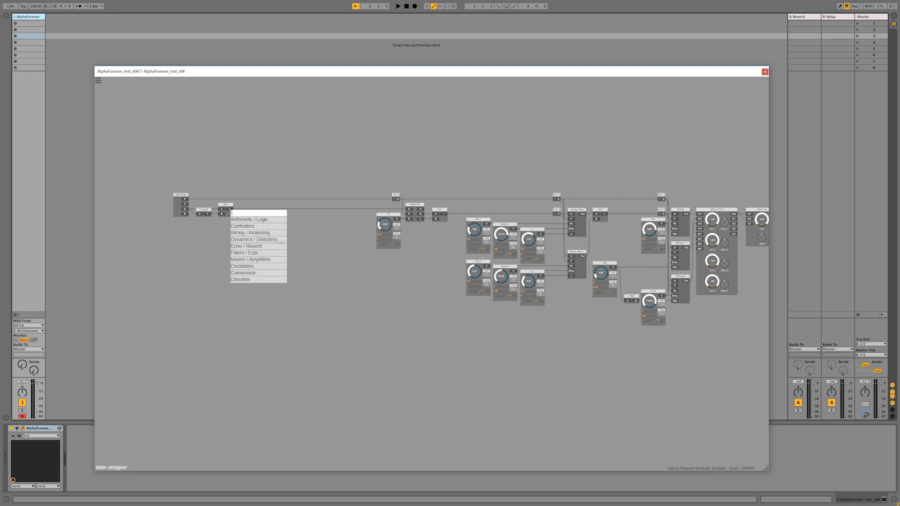
click(300, 240)
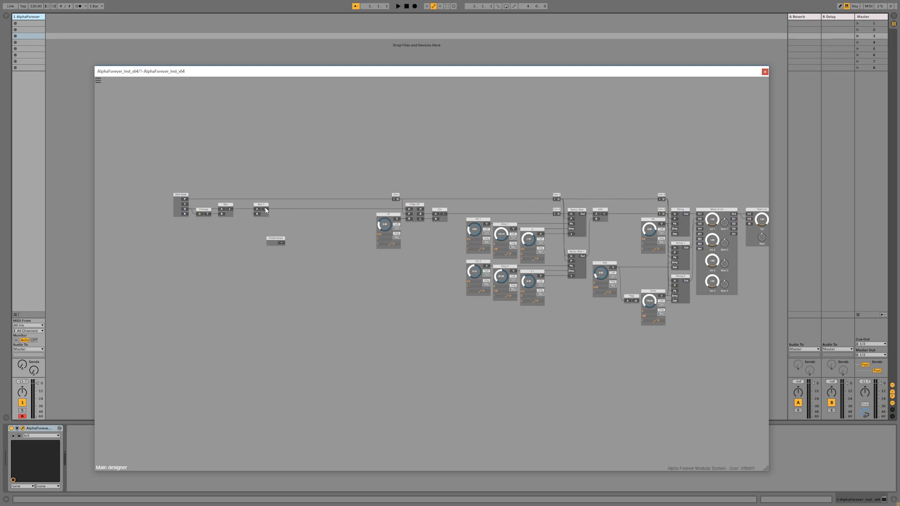
drag(264, 208, 343, 209)
drag(282, 242, 323, 215)
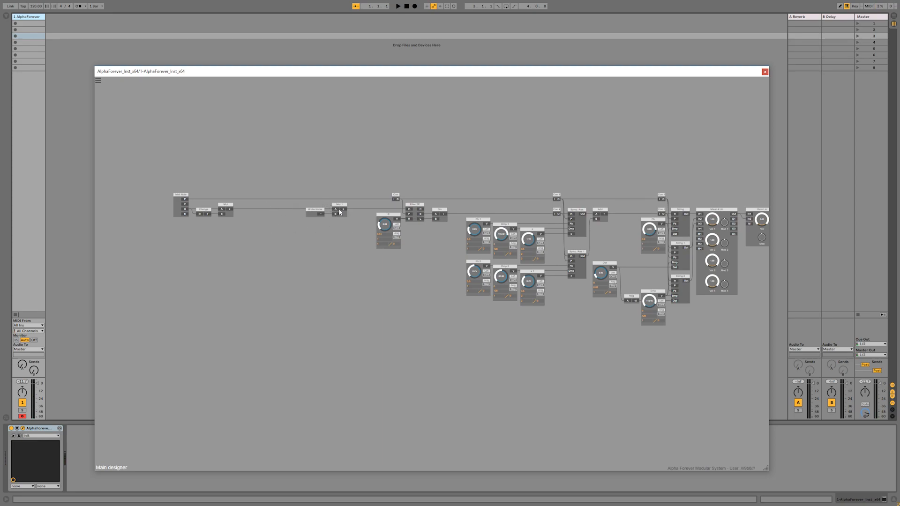
- Insert an Env. Follower Modulated after the first Mul module and position it before White Noise
drag(270, 225, 237, 233)
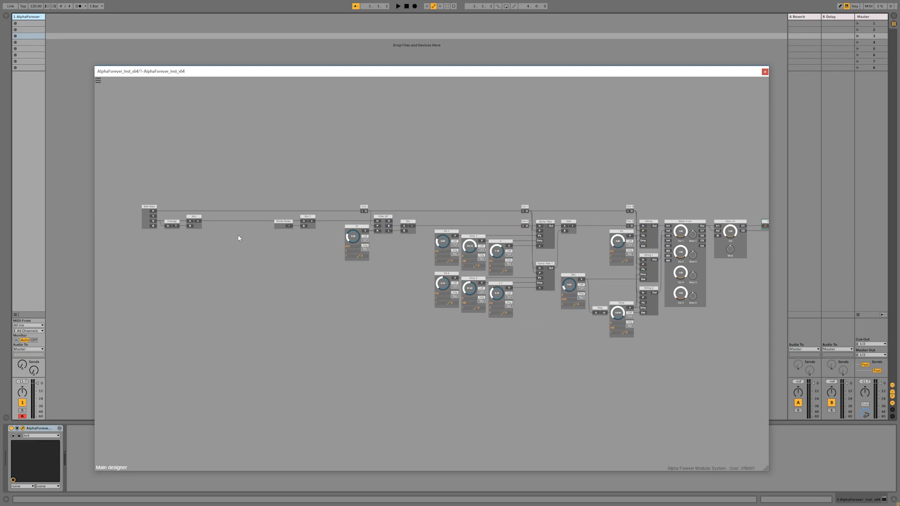
click(199, 224)
text(env)
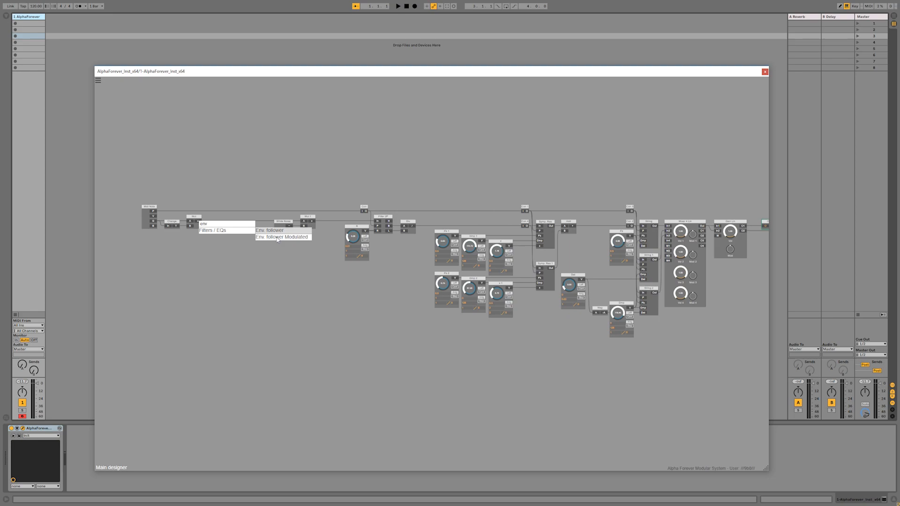
click(280, 237)
drag(257, 216, 247, 215)
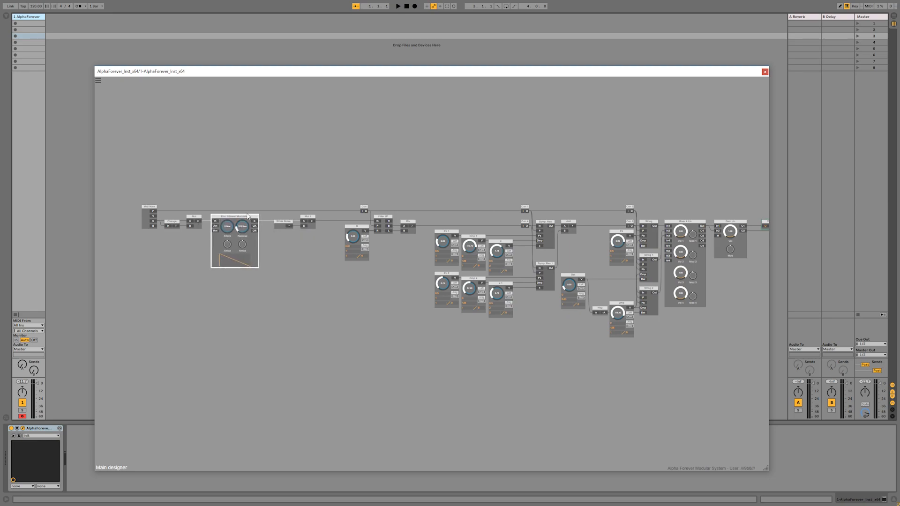
click(269, 176)
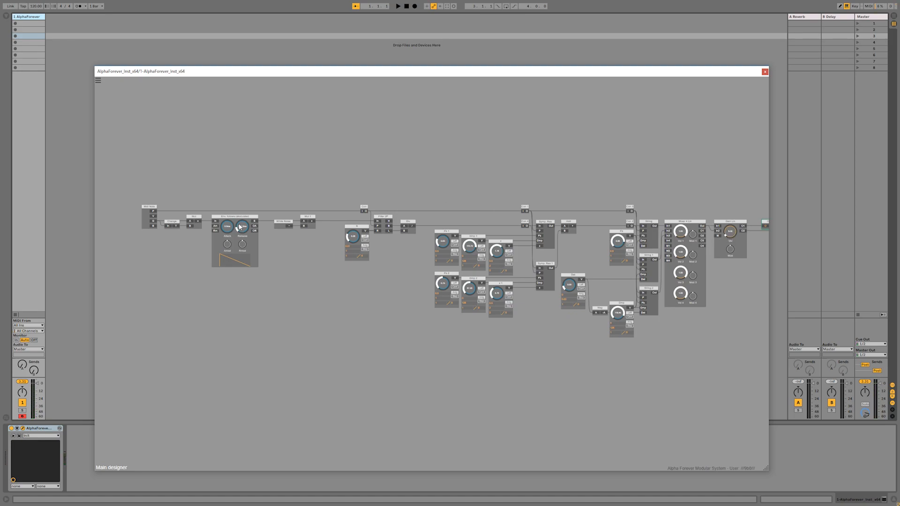
- Spread the excitation chain apart to open a gap between the White Noise and Mul 1 modules
drag(316, 218, 279, 223)
drag(305, 192, 285, 208)
drag(224, 237, 100, 302)
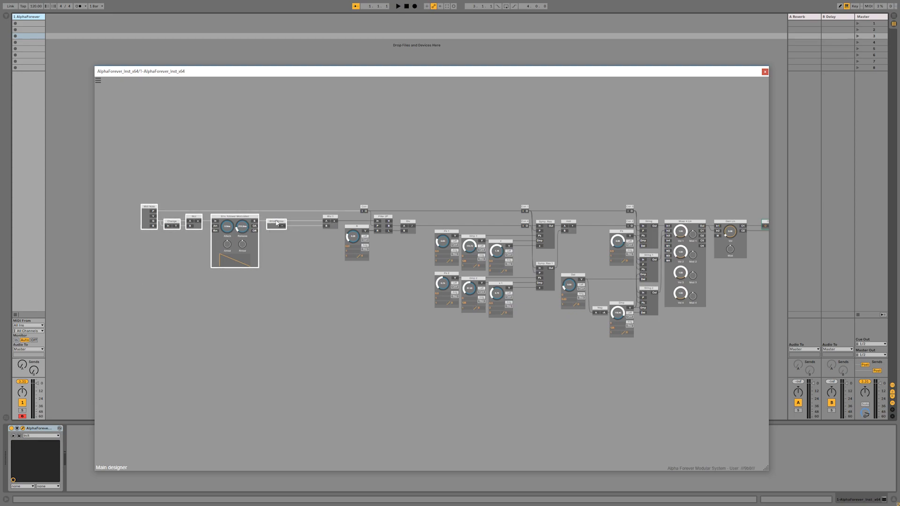
drag(278, 222, 236, 220)
click(269, 251)
- Insert a Filter Modulated between White Noise and Mul 1, and rearrange both modules to tidy the wiring
double_click(239, 227)
text(fil)
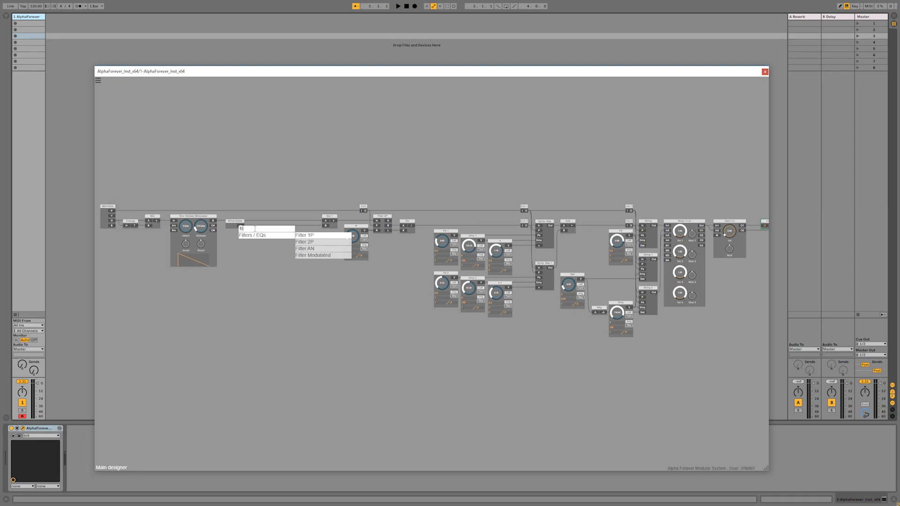
click(323, 255)
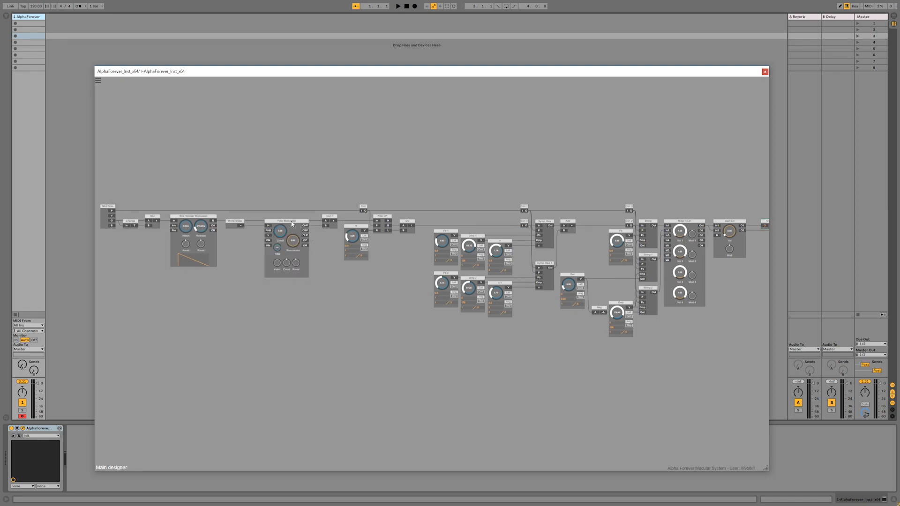
drag(326, 228, 309, 240)
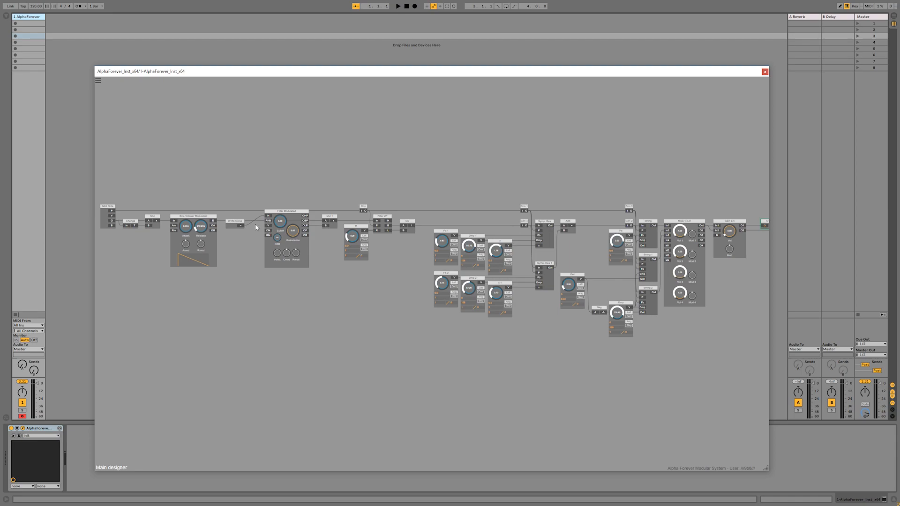
mouse_move(240, 224)
mouse_down()
mouse_move(241, 202)
mouse_move(242, 213)
mouse_up()
drag(293, 196, 403, 227)
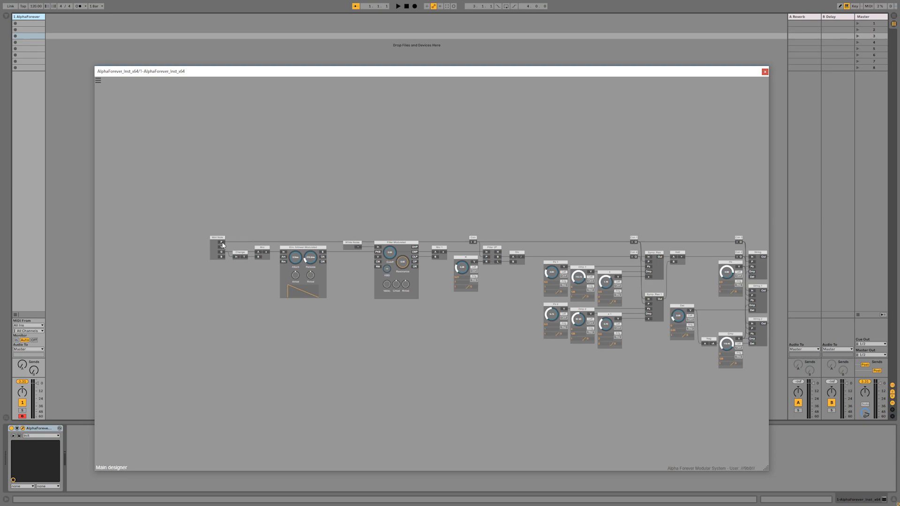
drag(352, 243, 340, 243)
- Add a Con module to the Midi Note pitch output and place it just before the Filter Modulated
right_click(221, 241)
mouse_move(263, 265)
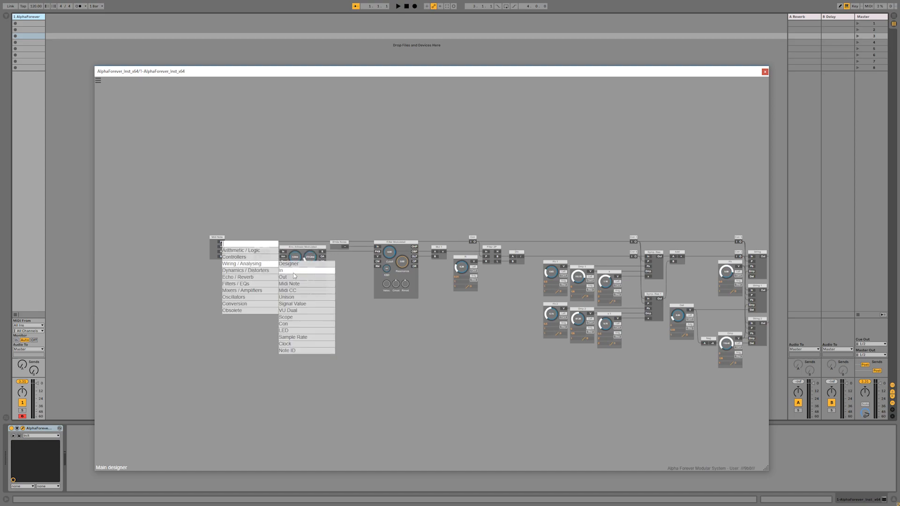
click(287, 324)
drag(249, 238, 375, 264)
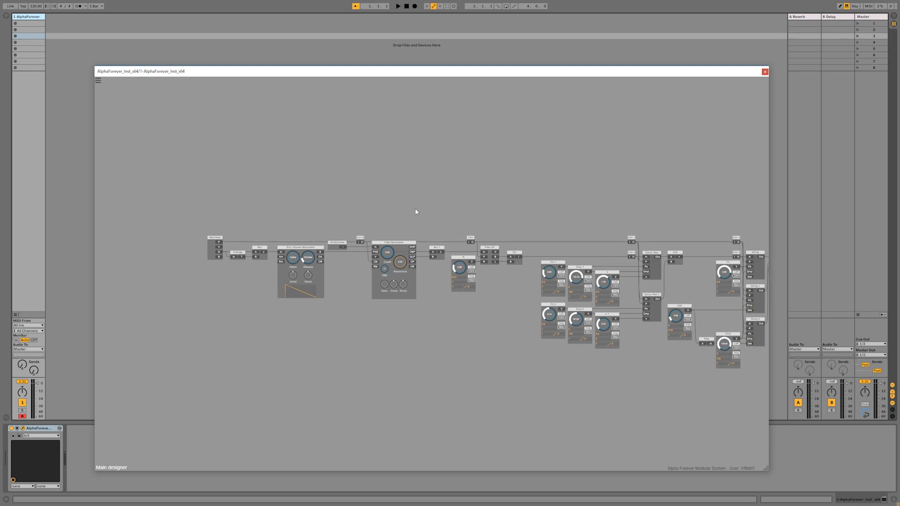
- Turn up the Filter Modulated module's Cutoff to about 88
drag(422, 213, 368, 194)
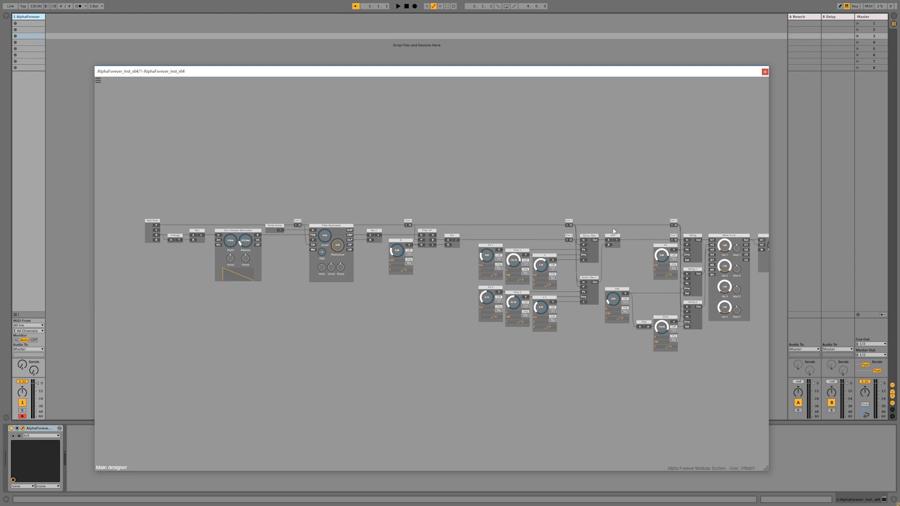
scroll(502, 166, down, 3)
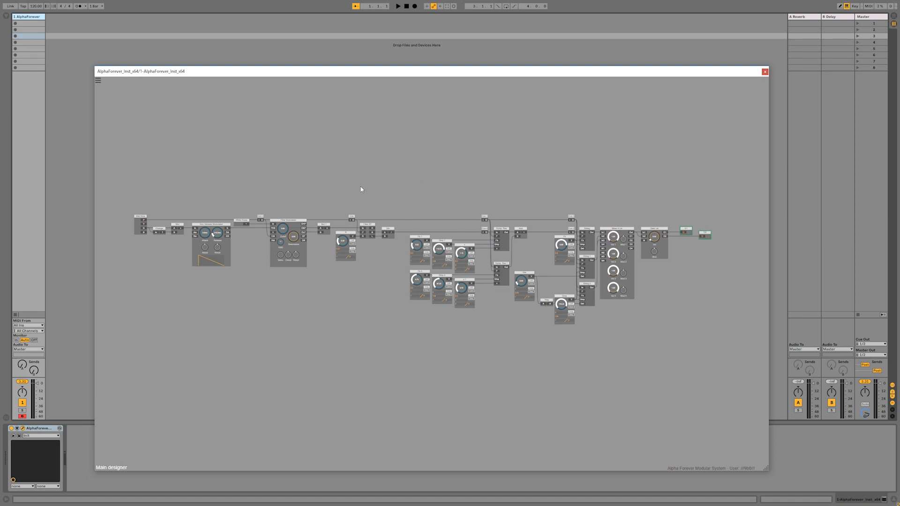
scroll(361, 189, up, 3)
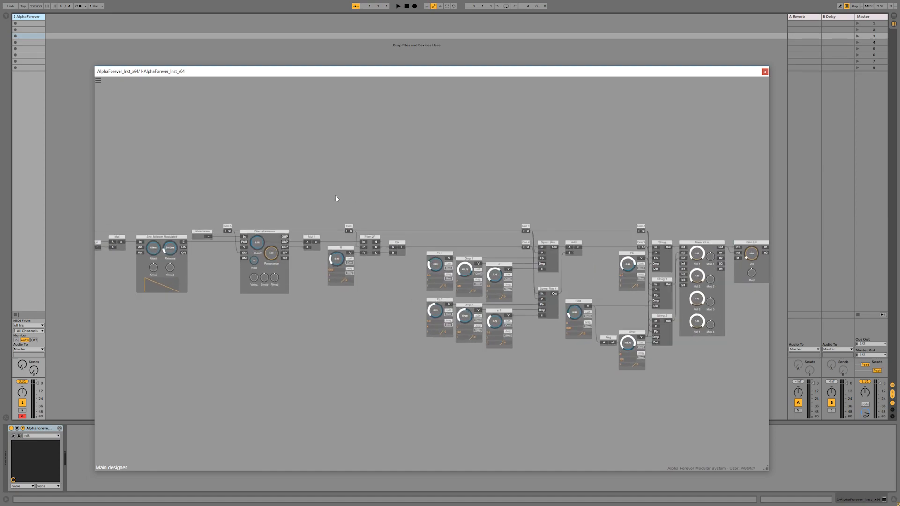
scroll(336, 196, up, 1)
drag(324, 196, 419, 206)
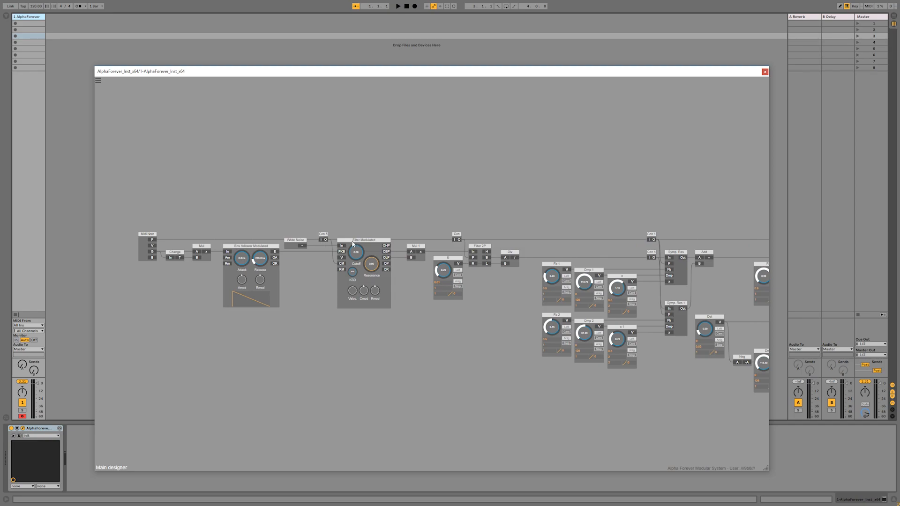
drag(352, 253, 365, 234)
drag(359, 250, 379, 242)
- Examine the complete patch from the excitation chain through the resonators and strings to the gain stage
scroll(494, 219, down, 3)
drag(558, 200, 183, 208)
scroll(342, 206, down, 3)
drag(342, 206, 468, 216)
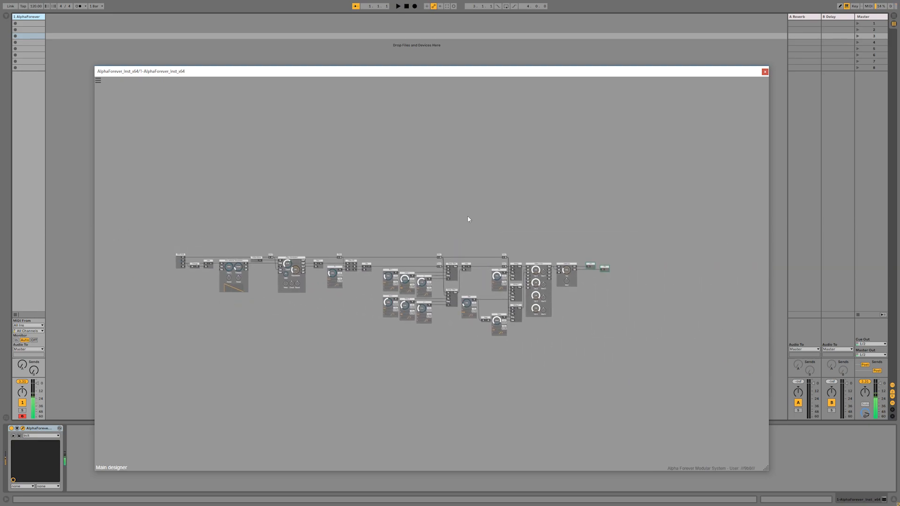
scroll(304, 225, up, 3)
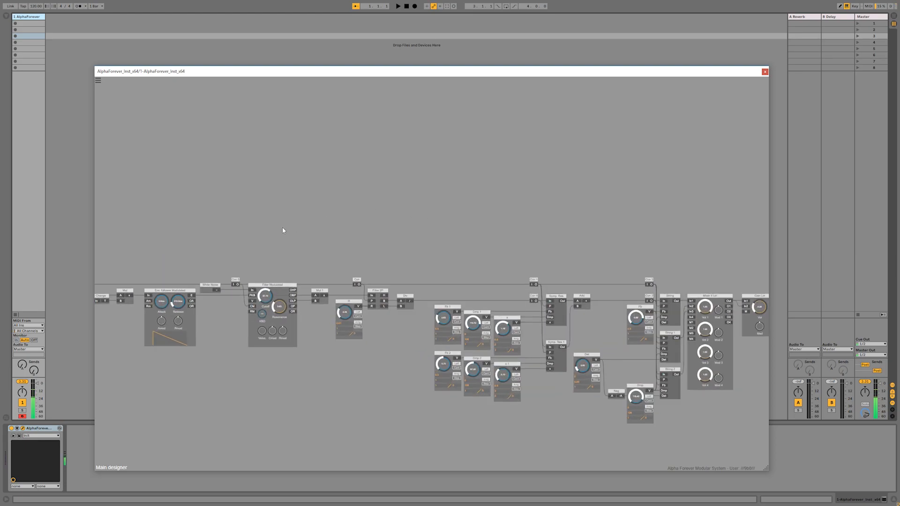
drag(285, 227, 449, 240)
scroll(449, 240, up, 2)
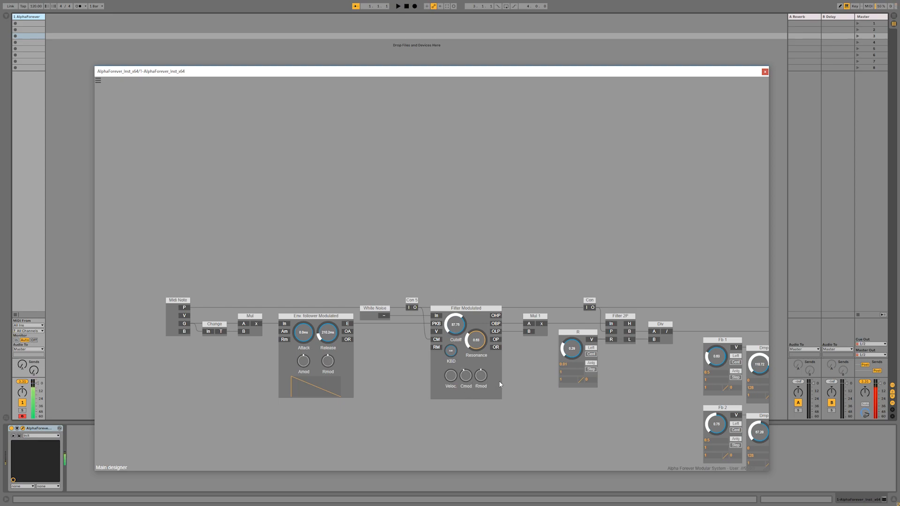
scroll(494, 381, down, 3)
drag(407, 368, 405, 367)
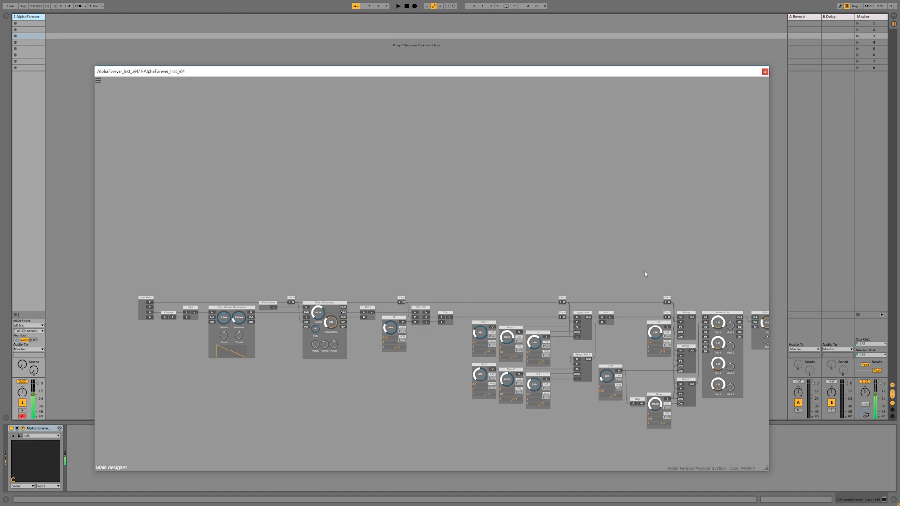
drag(645, 274, 480, 259)
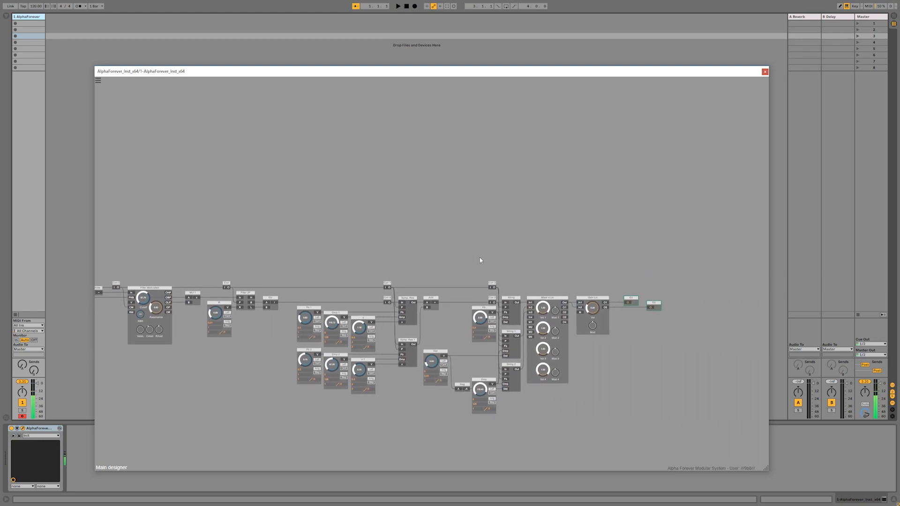
click(597, 311)
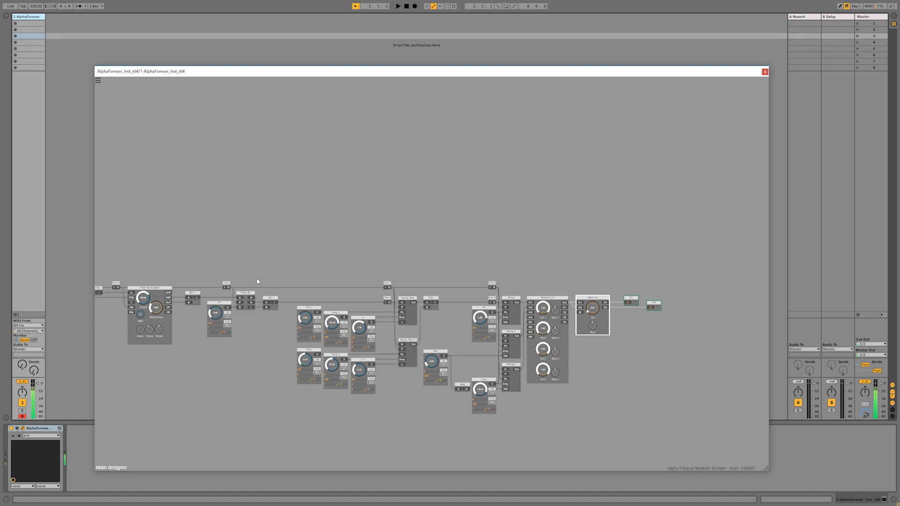
scroll(382, 281, up, 5)
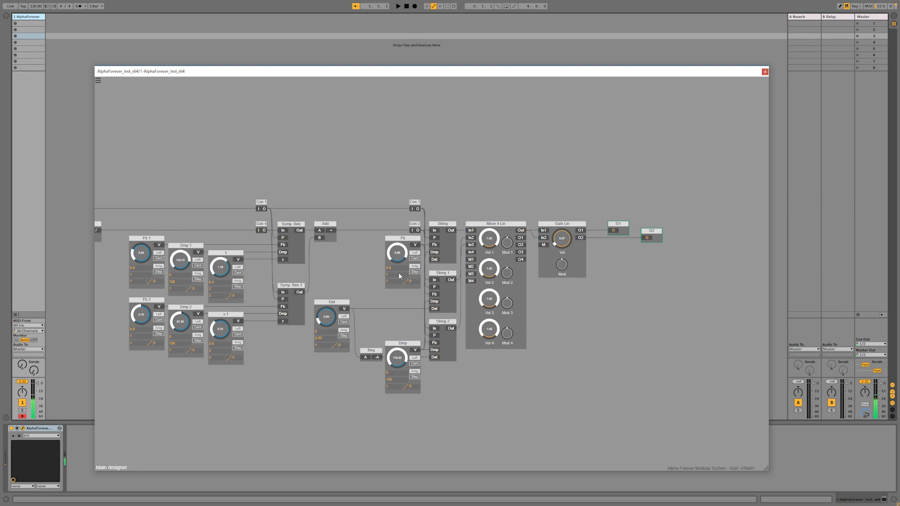
scroll(374, 224, down, 5)
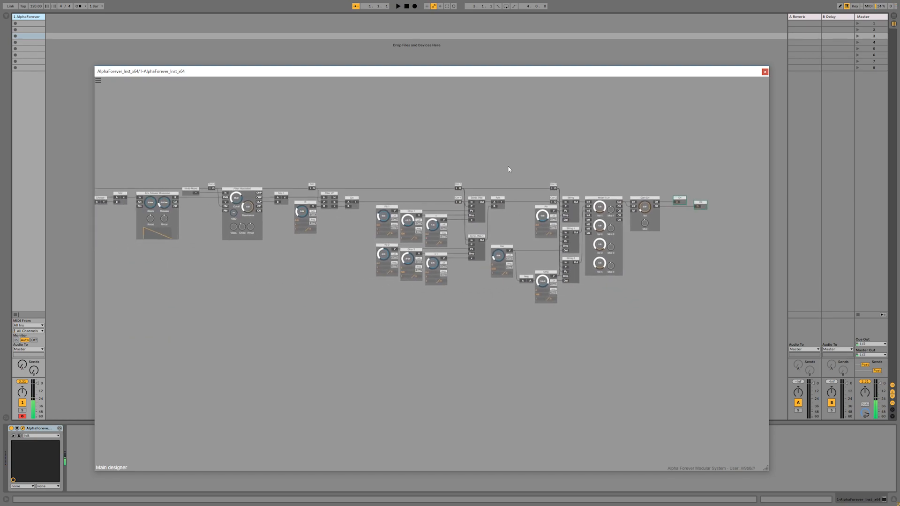
- Move the strings' Fb knob out of the string section to the free space below the excitation chain
click(541, 210)
drag(543, 209, 173, 311)
drag(278, 319, 409, 337)
right_click(314, 331)
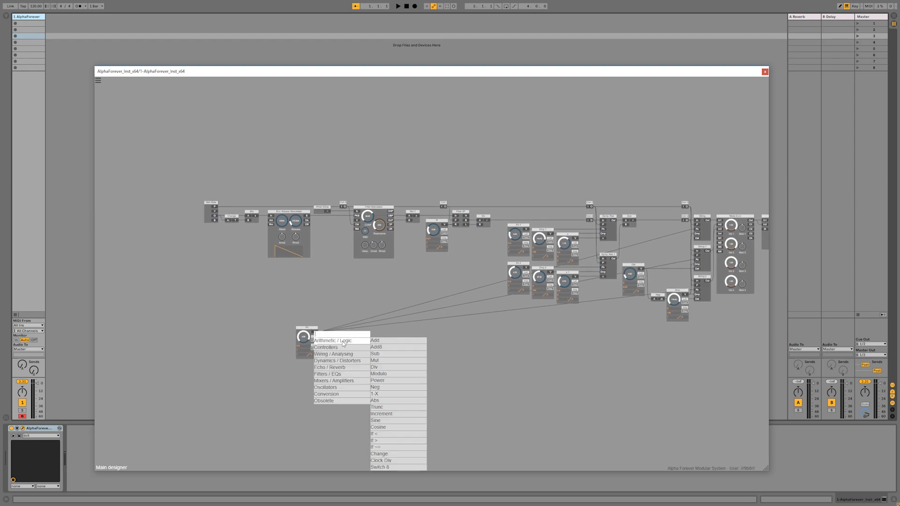
click(374, 303)
click(312, 330)
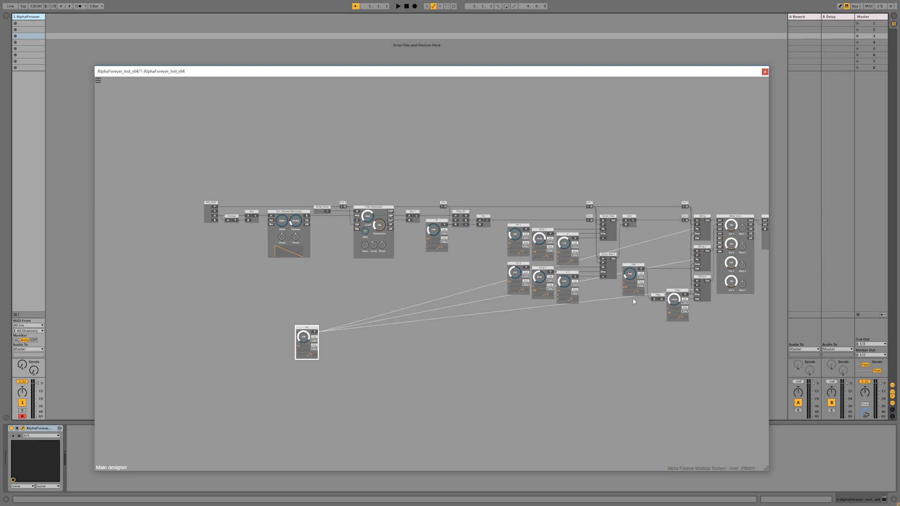
- Add a Con module to the Fb knob's output, place it near the String modules and align it with the Dmp knob
right_click(315, 332)
text(con)
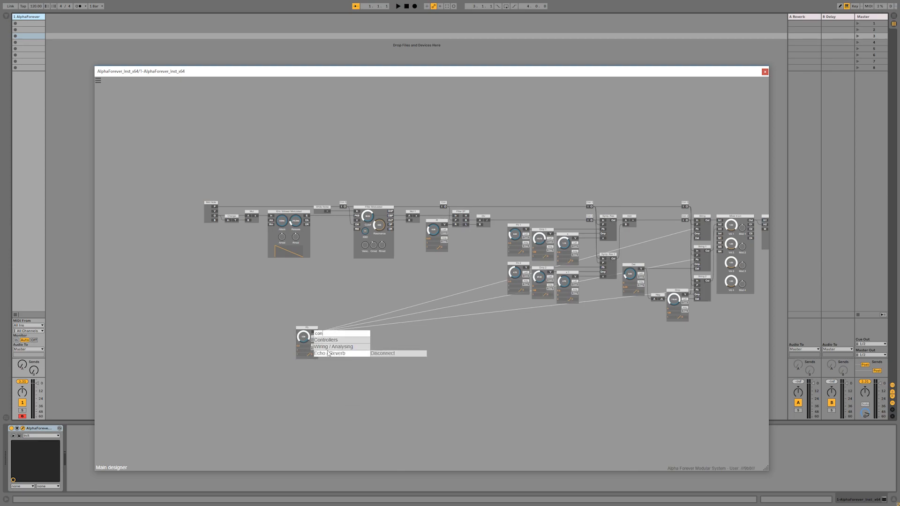
click(385, 349)
drag(340, 329, 621, 350)
shift+click(680, 290)
key(r)
click(622, 317)
- Add a Crossfade module between the Fb knob and the Con module, wire the knob through it to the Con, and align them
right_click(486, 312)
text(cros)
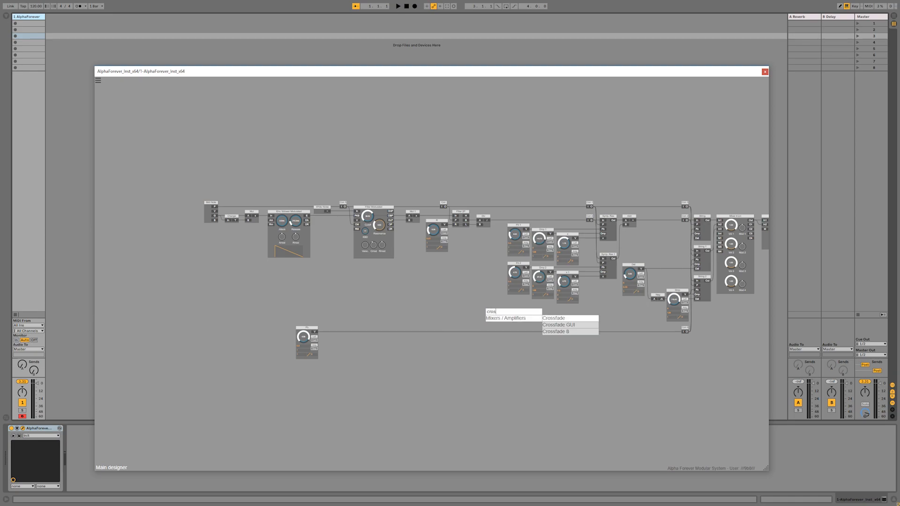
click(561, 318)
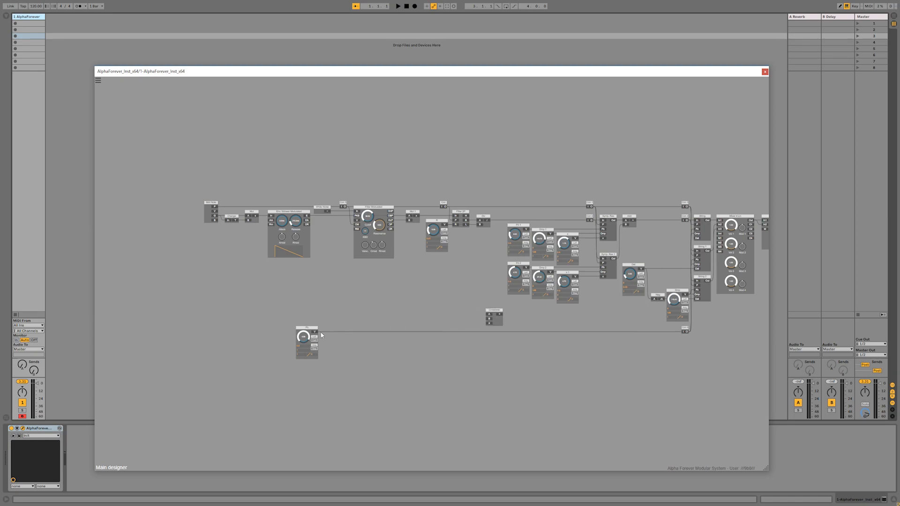
drag(315, 332, 690, 335)
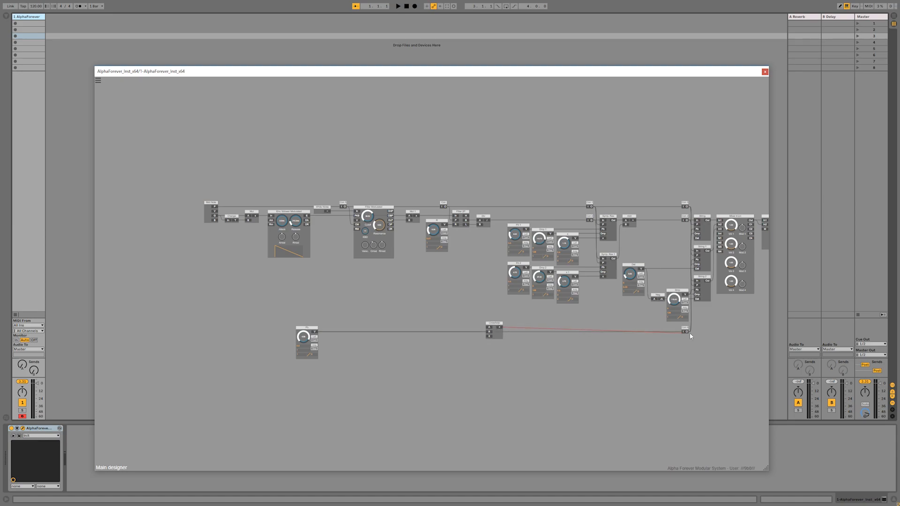
drag(493, 323, 493, 328)
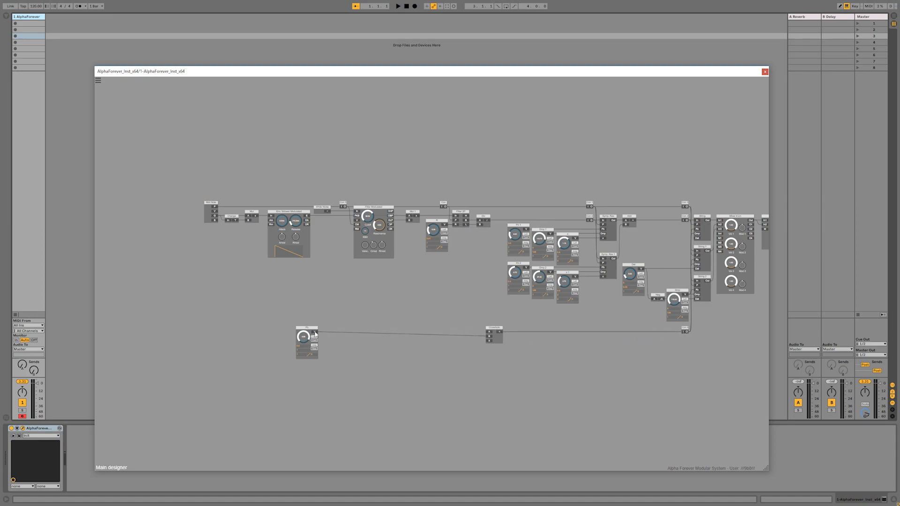
drag(315, 333, 325, 335)
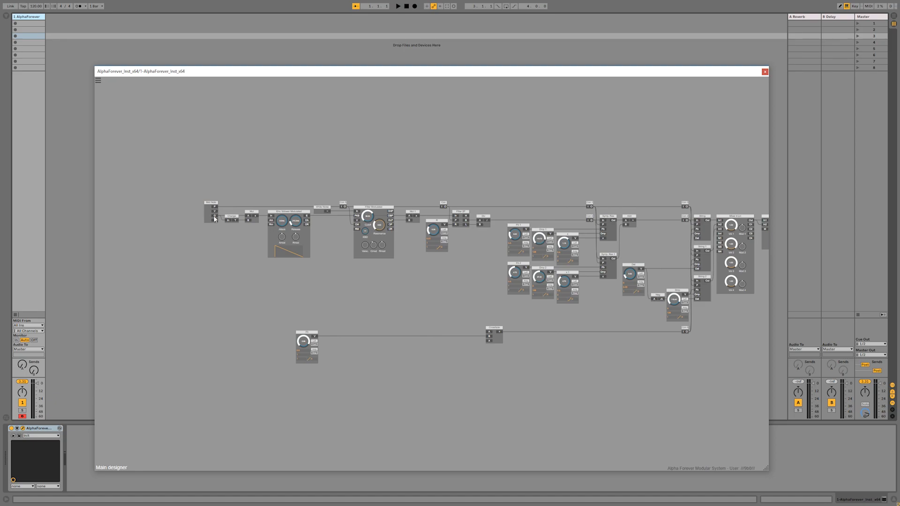
- Wire the Midi Note gate to the Crossfade's X input and arrange the Crossfade and Fb knob beneath the Midi Note module
drag(442, 313, 235, 328)
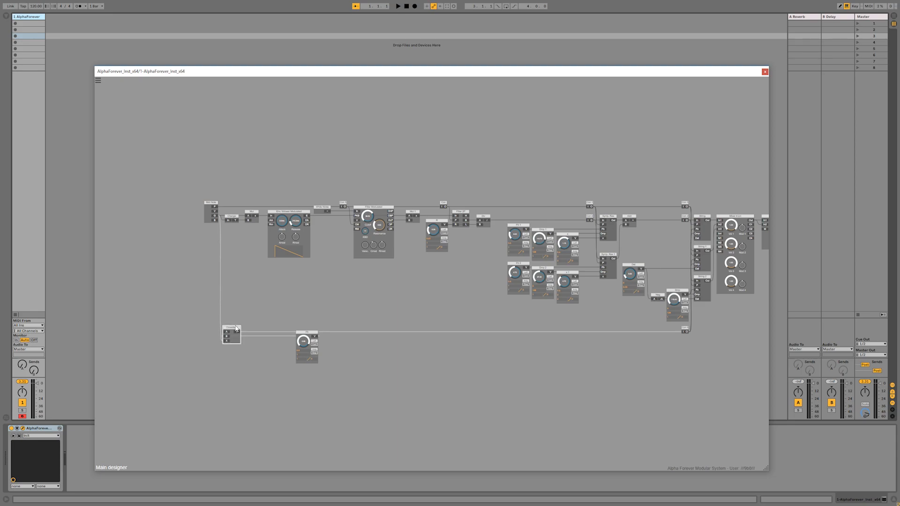
click(276, 310)
drag(303, 332, 305, 302)
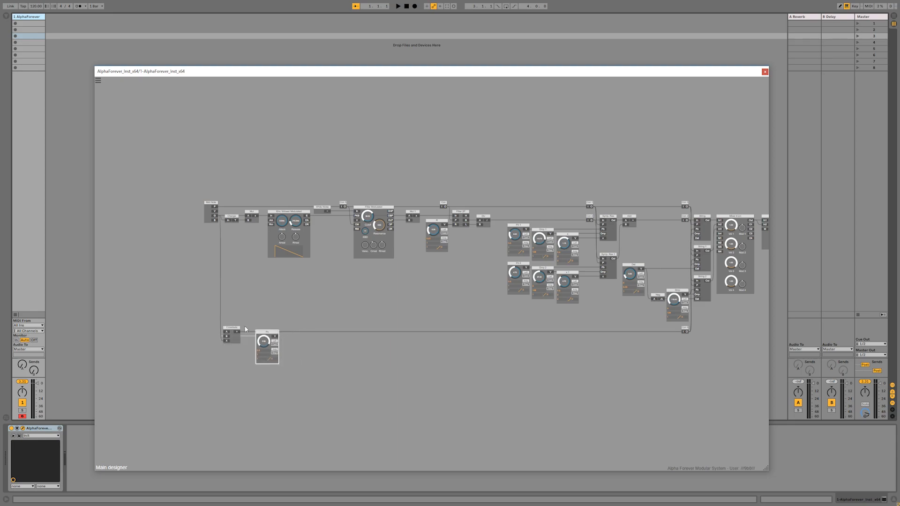
click(228, 315)
scroll(227, 315, up, 1)
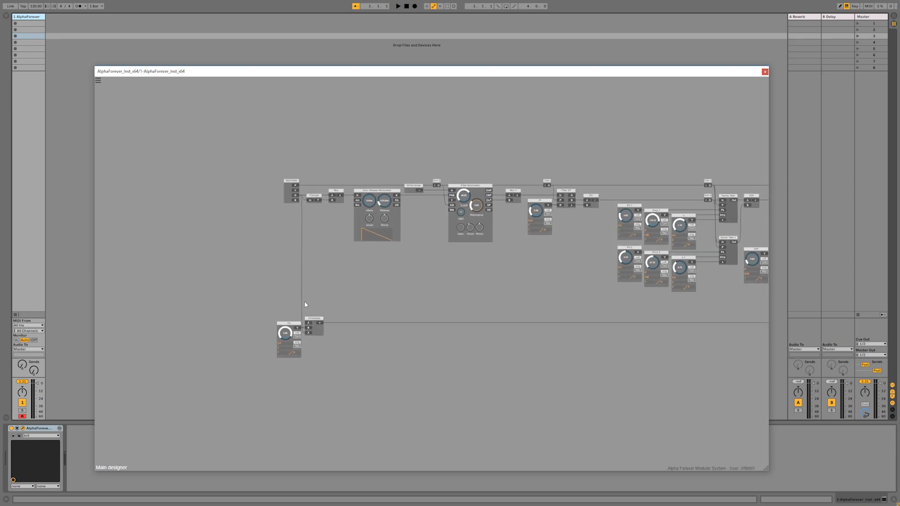
scroll(304, 303, up, 2)
drag(231, 294, 369, 413)
drag(318, 324, 248, 324)
click(335, 308)
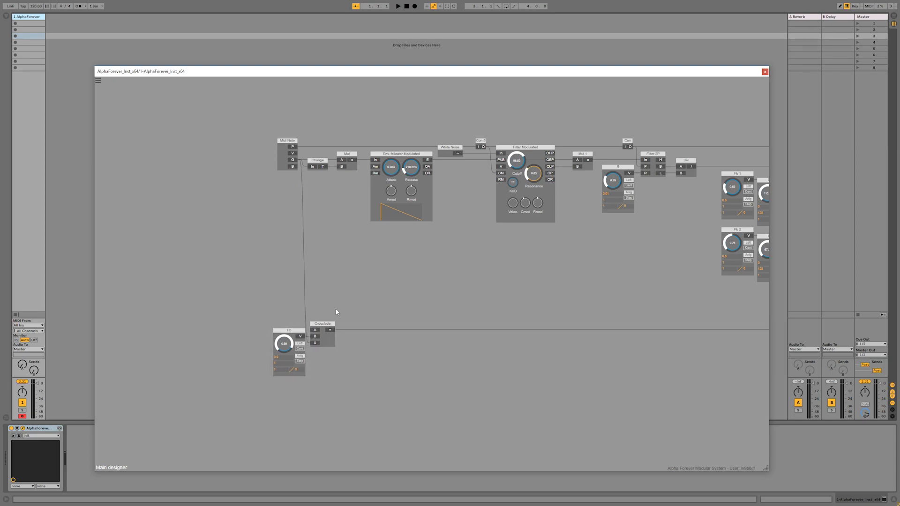
- Add a constant to the Crossfade's A input and nudge the feedback group left so its gate wire runs straight
double_click(314, 330)
double_click(252, 330)
key(Return)
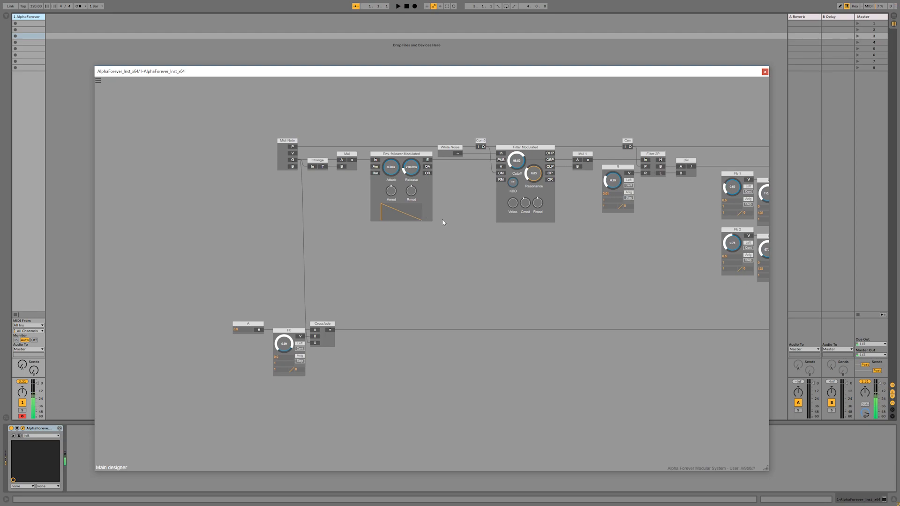
scroll(449, 252, down, 5)
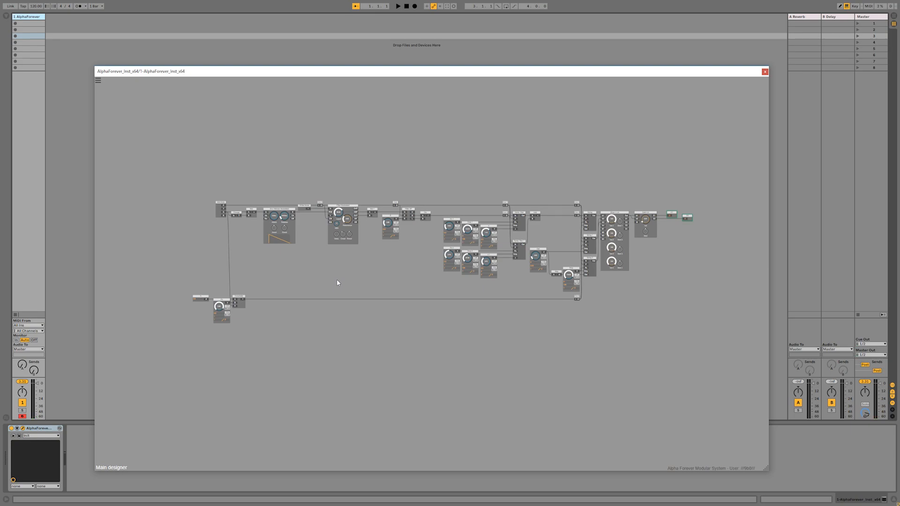
drag(174, 261, 240, 299)
click(254, 269)
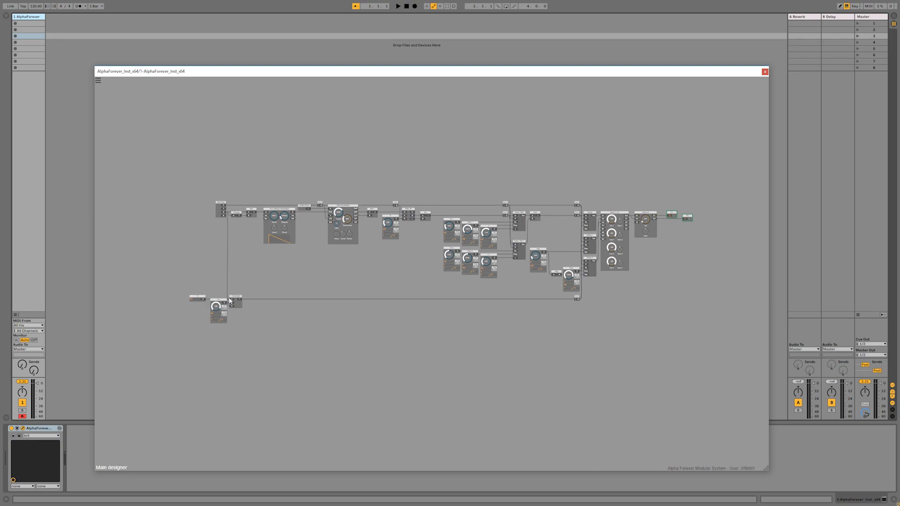
- Shift the Midi Note, Change, Mul and feedback modules left to open a gap before the Env follower Modulated
scroll(251, 261, up, 3)
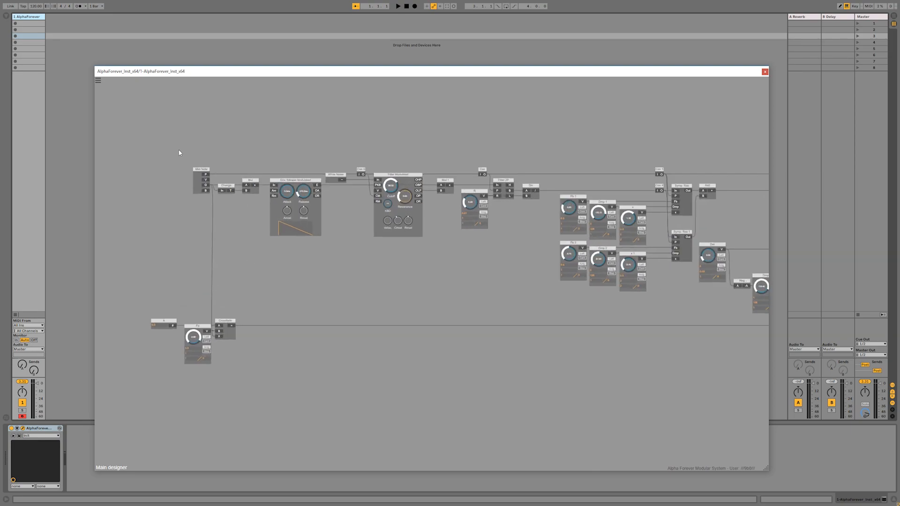
drag(133, 145, 263, 374)
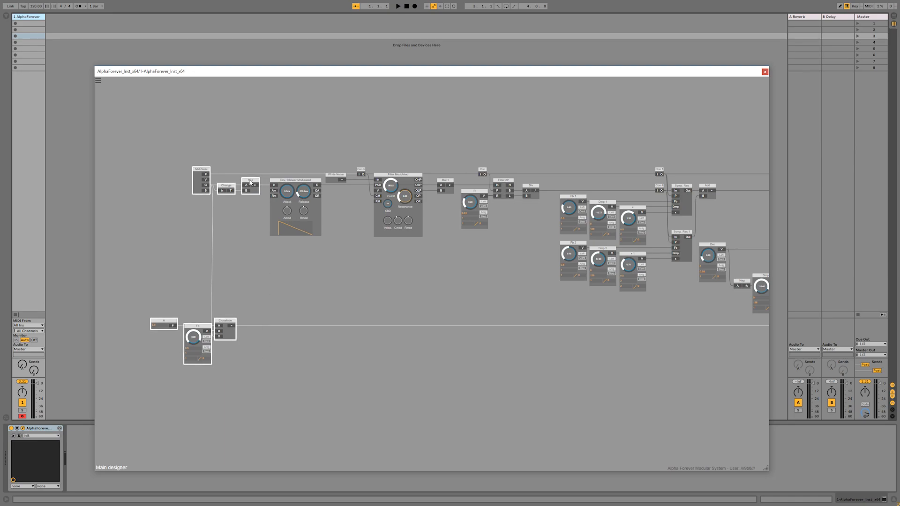
drag(251, 183, 207, 184)
click(220, 197)
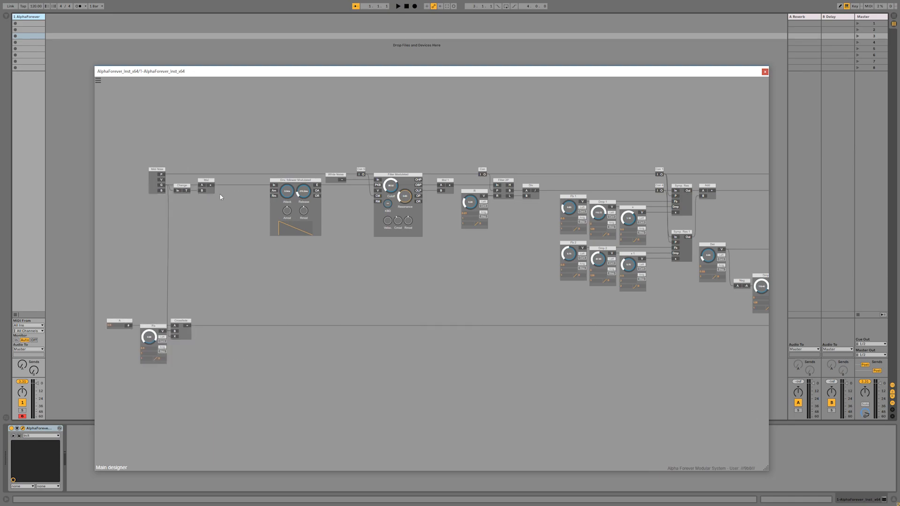
- Add a Mul module combining the Midi Note velocity with the first Mul's output, wire it to the envelope follower's input, and place it beside that module
right_click(162, 181)
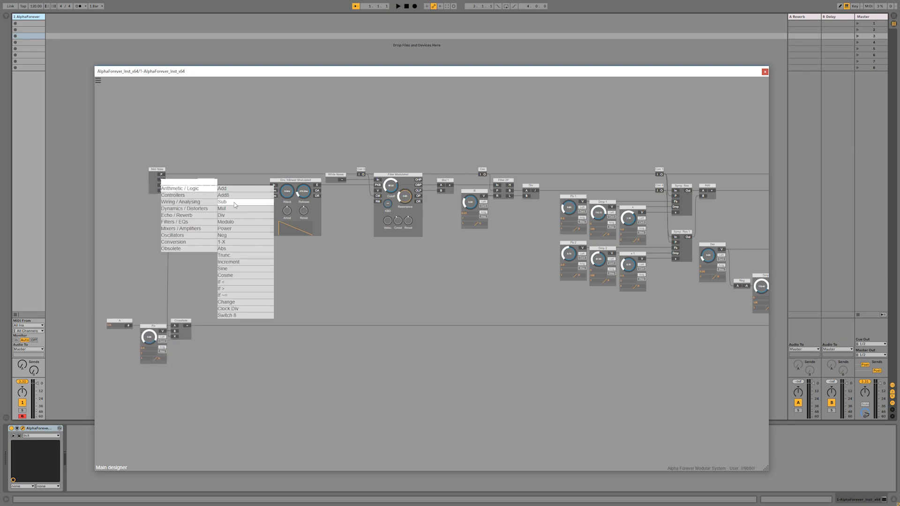
click(237, 205)
drag(197, 178, 274, 185)
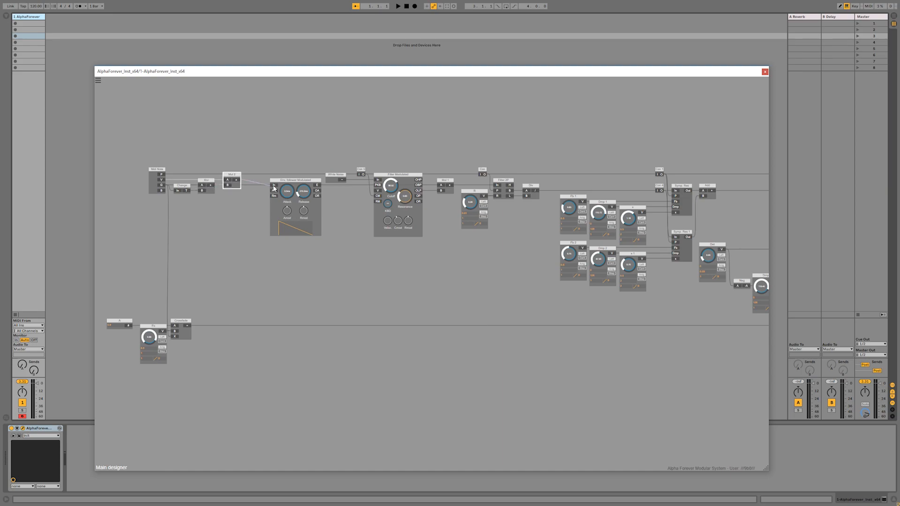
click(210, 156)
click(228, 180)
mouse_move(233, 175)
mouse_down()
mouse_move(201, 186)
mouse_move(257, 193)
mouse_move(257, 177)
mouse_move(165, 180)
mouse_move(249, 180)
mouse_up()
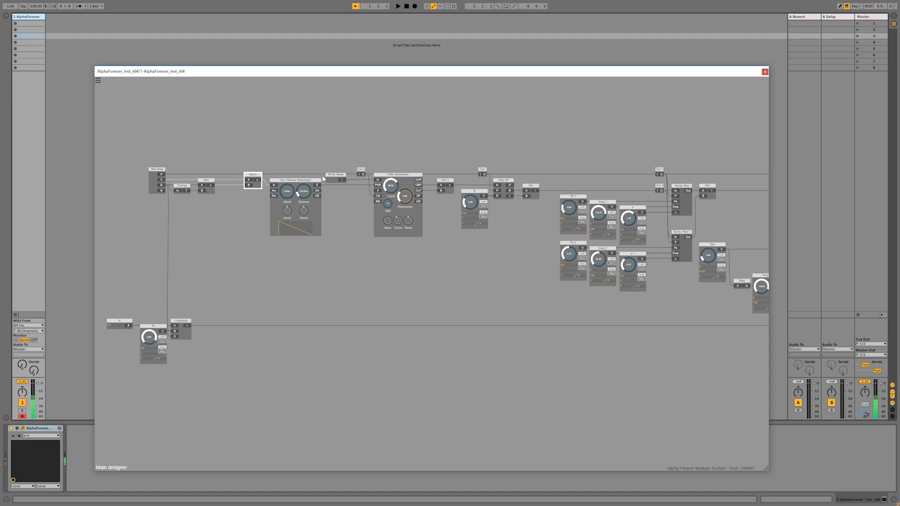
- Shift the modules from Midi Note through the envelope follower left, together with the feedback group, to free space before the White Noise module
click(330, 256)
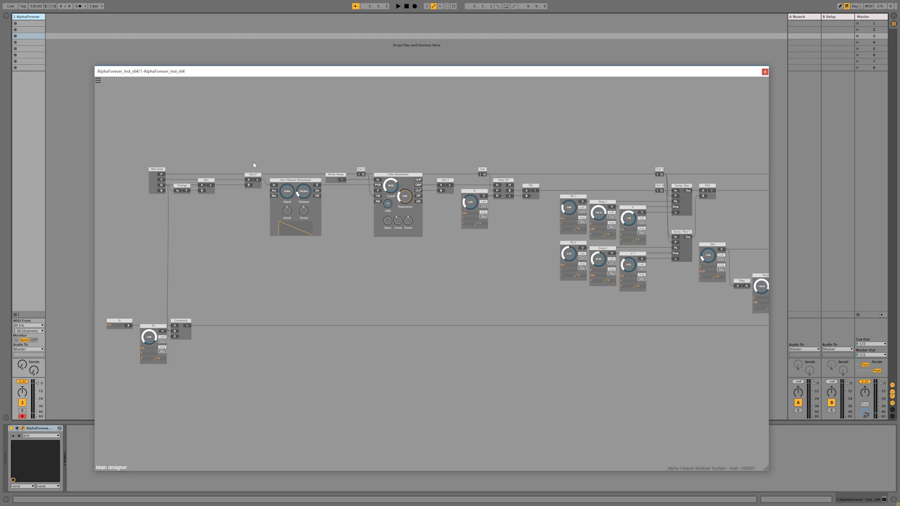
scroll(274, 167, down, 3)
drag(358, 310, 94, 141)
drag(325, 174, 264, 174)
click(317, 208)
- Duplicate the Env follower Modulated module, place the copy directly beneath the original and align the two
click(286, 176)
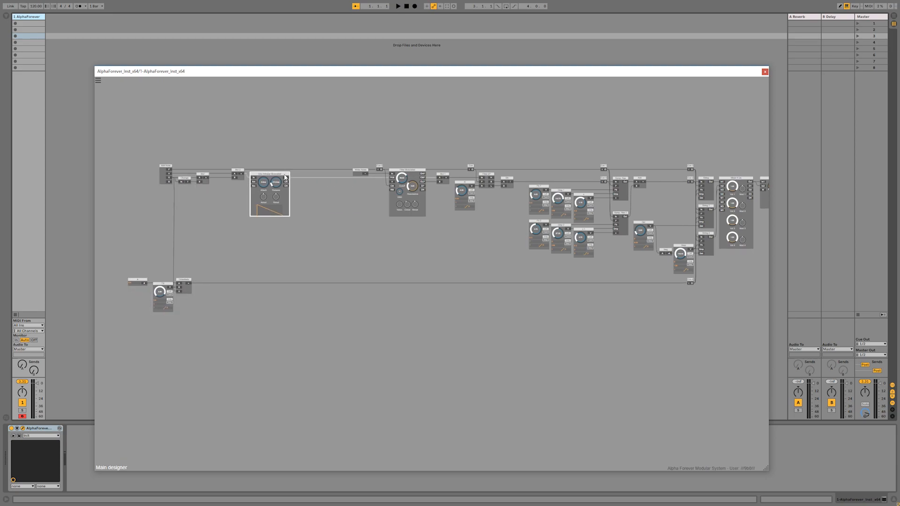
key(ctrl+v)
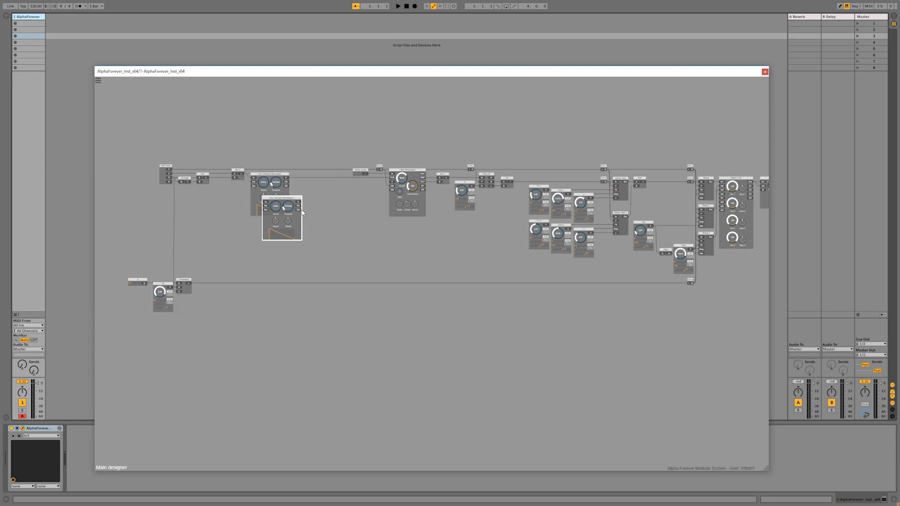
drag(296, 203, 290, 225)
shift+click(280, 176)
key(l)
click(322, 201)
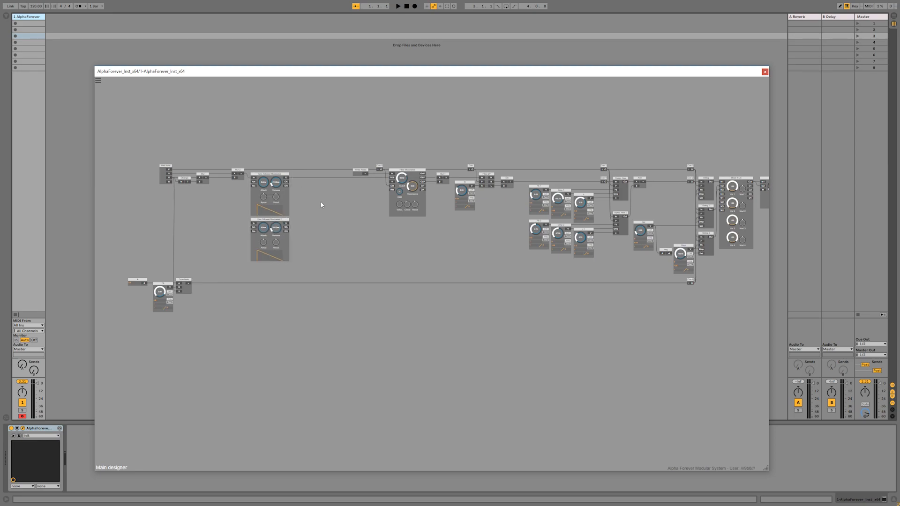
- Insert an Add module between the first envelope follower's output and Mul 1, level with the excitation chain
right_click(321, 202)
click(340, 211)
click(390, 216)
drag(322, 209, 326, 174)
drag(334, 177, 440, 178)
click(353, 204)
- Route the second envelope follower through a new Mul into the Add module's B input, and feed the follower from Mul 2
right_click(287, 225)
mouse_move(324, 234)
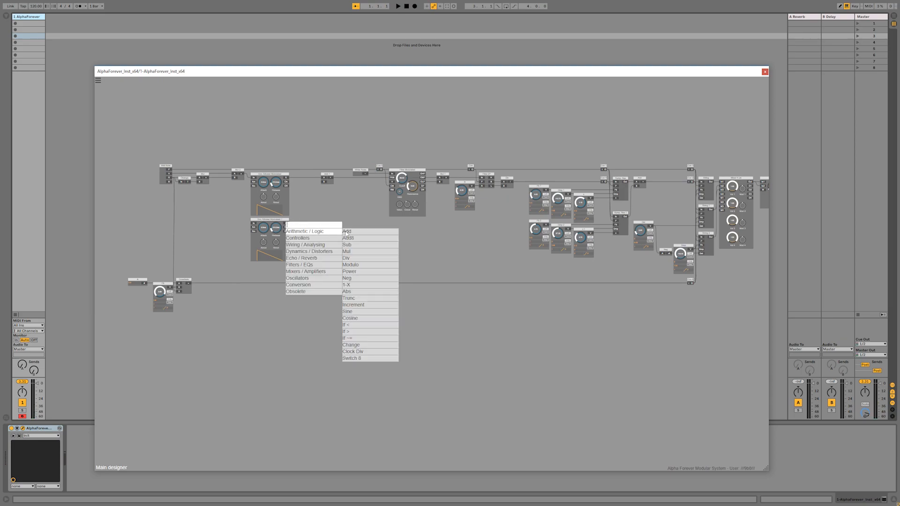
click(357, 248)
drag(318, 227, 324, 182)
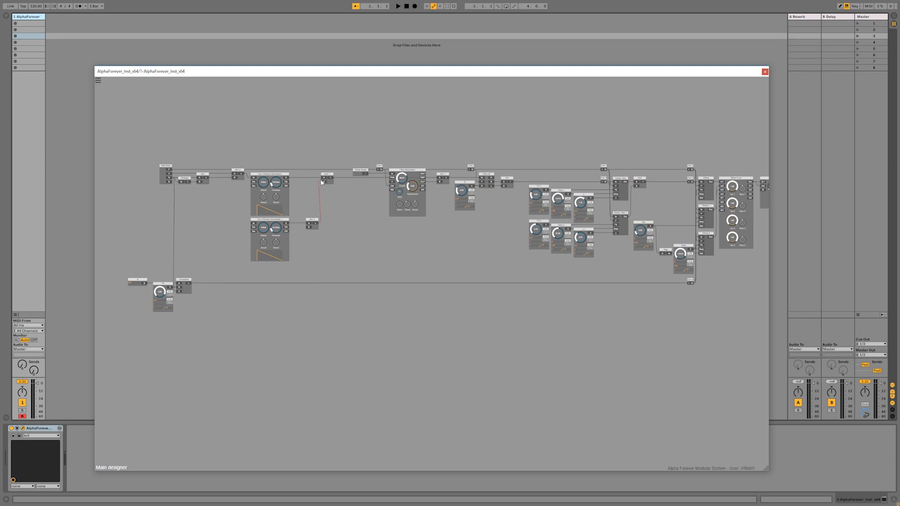
click(309, 222)
drag(308, 220, 307, 220)
drag(241, 173, 253, 223)
drag(303, 186, 323, 169)
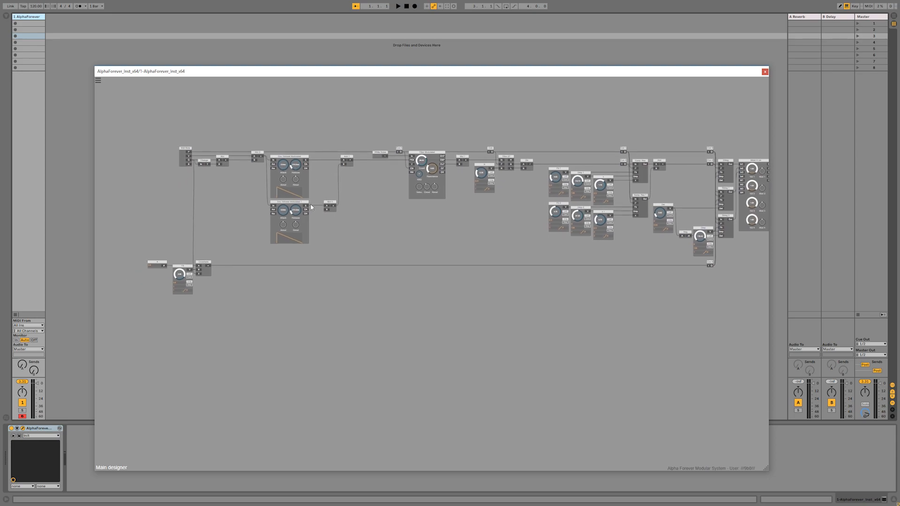
- Shift the note modules, both envelope followers and the feedback group left to make room before Mul 3
drag(124, 121, 312, 308)
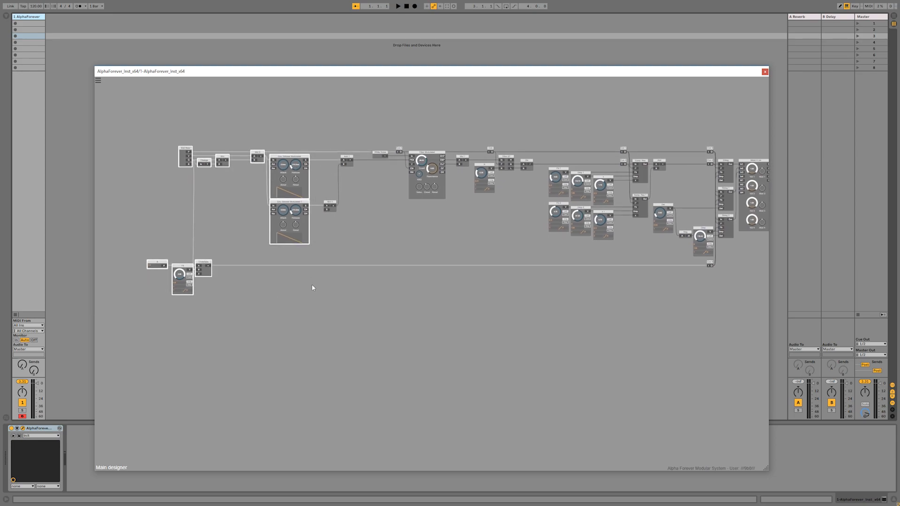
drag(298, 157, 275, 157)
click(303, 177)
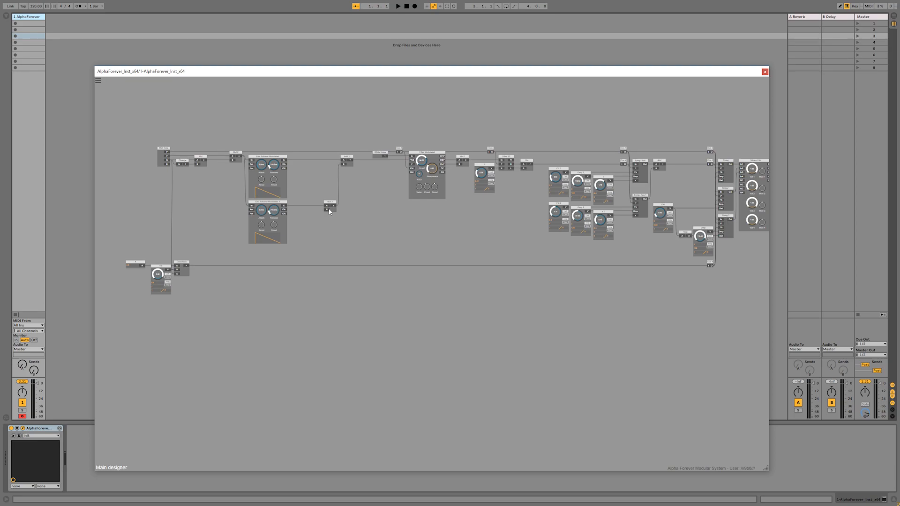
- Add a knob to Mul 3's B input, widen the gap around it, and rename it Reverb depth
double_click(328, 210)
drag(132, 140, 305, 336)
shift+click(133, 262)
drag(255, 202, 261, 202)
click(343, 226)
scroll(343, 227, up, 3)
double_click(292, 193)
text(Reverb)
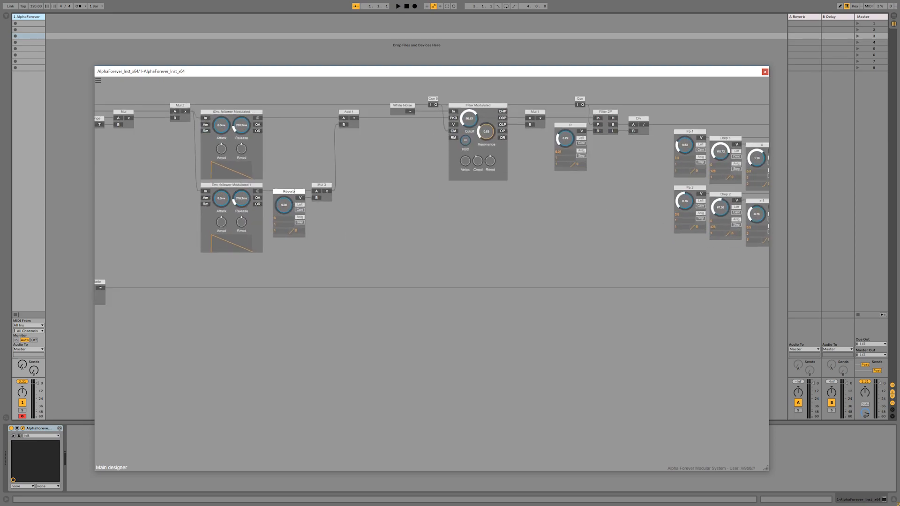
text( depth)
key(Return)
- Set the Reverb depth knob's maximum to 0.3
double_click(280, 225)
key(Return)
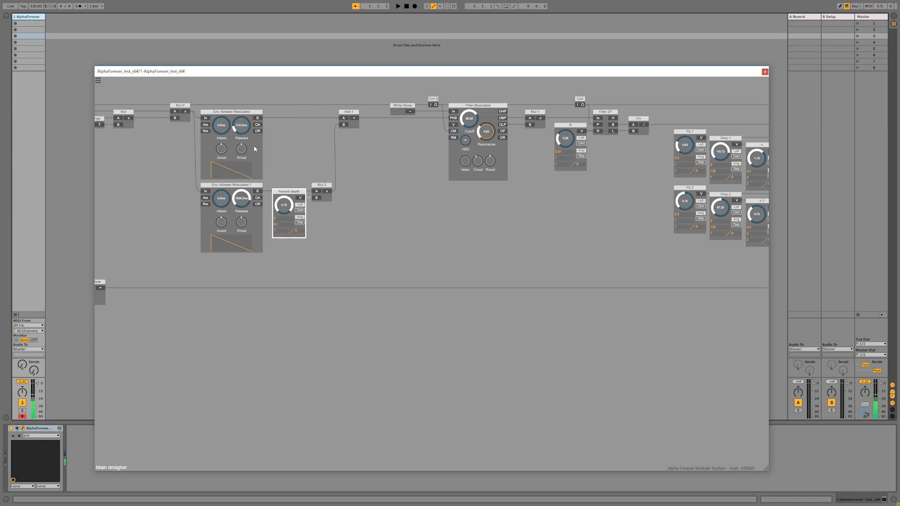
double_click(282, 225)
text(0.3)
click(343, 227)
- Add a Con module to the second envelope follower's input and place it just left of that follower
scroll(375, 209, down, 3)
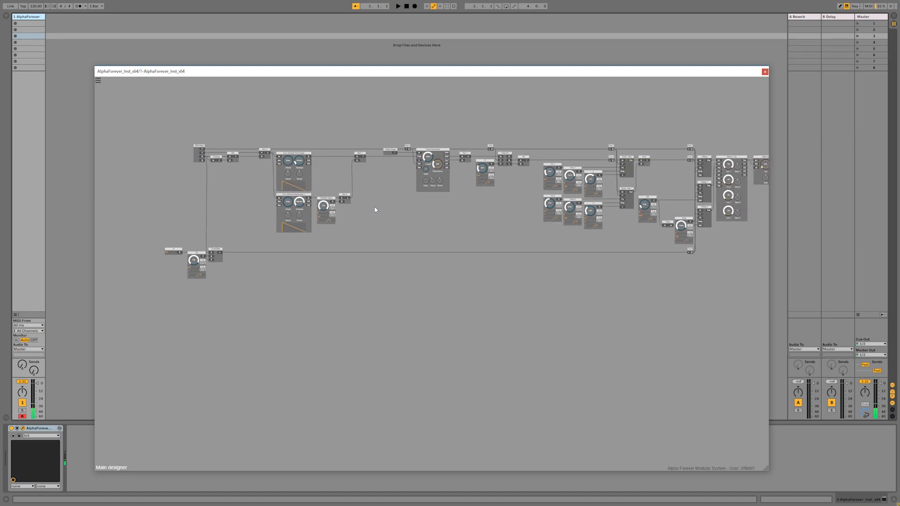
drag(374, 209, 306, 196)
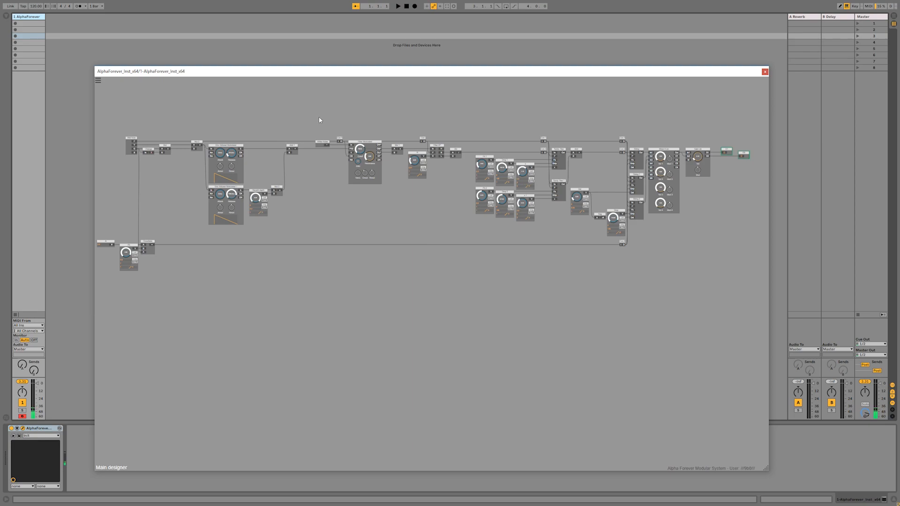
drag(316, 114, 503, 133)
drag(218, 130, 398, 349)
click(391, 154)
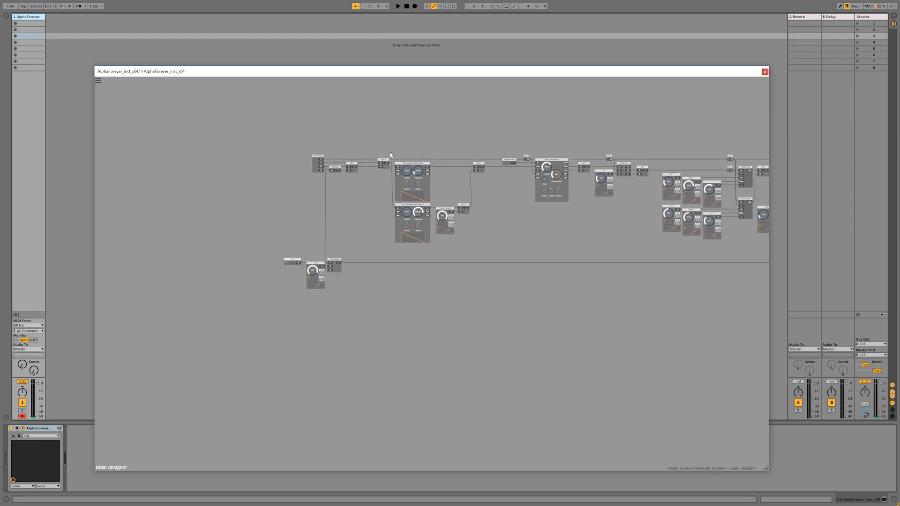
right_click(398, 210)
mouse_move(414, 232)
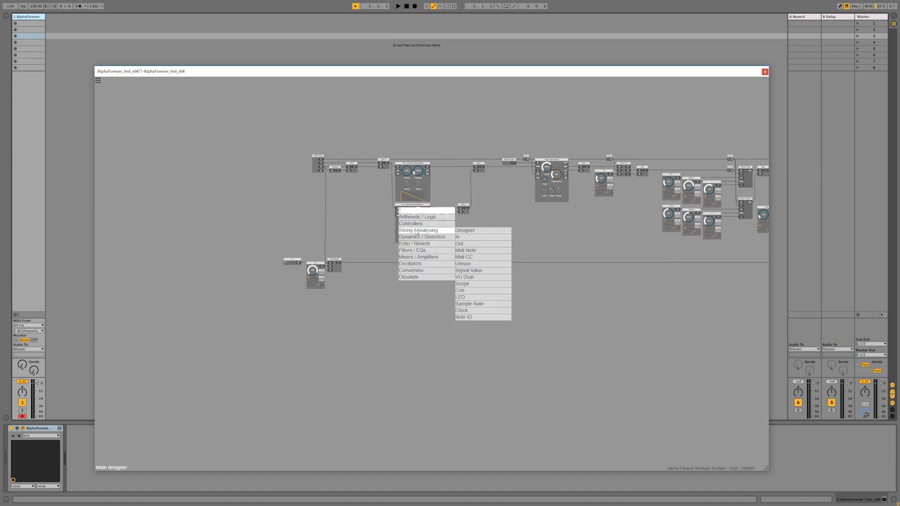
click(461, 290)
drag(381, 204, 388, 204)
- Move the Midi Note, Change, Mul, Mul 2 and feedback modules further left, and bring the new Con module left beneath Mul 2
drag(252, 128, 345, 341)
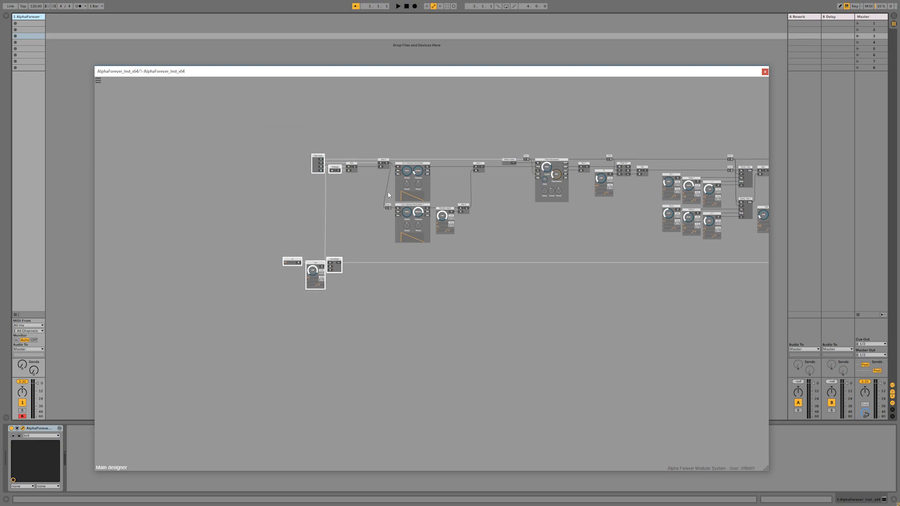
shift+click(359, 165)
shift+click(384, 162)
drag(388, 163, 311, 164)
click(342, 189)
drag(388, 208, 321, 208)
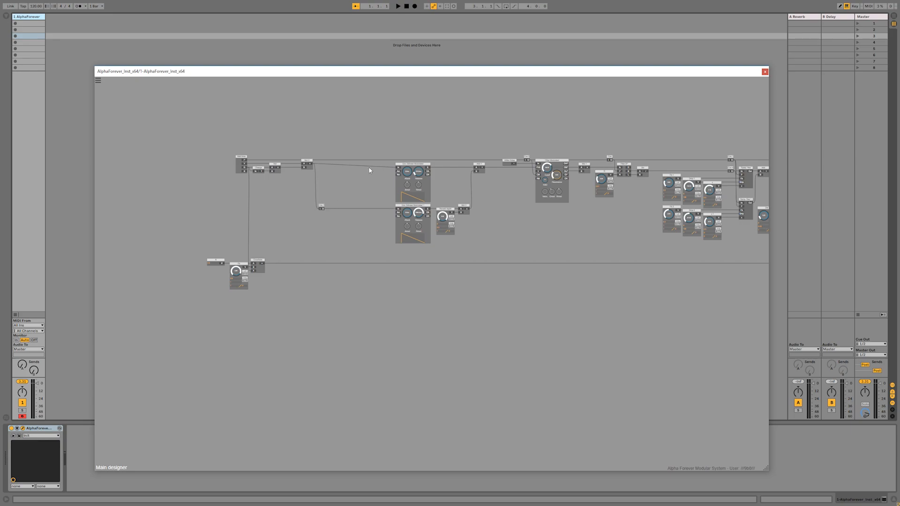
scroll(369, 170, up, 2)
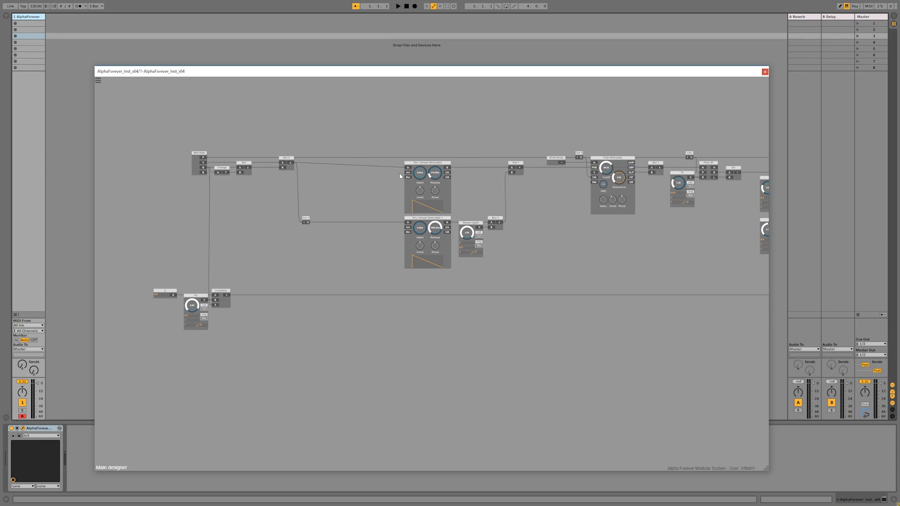
drag(409, 169, 248, 175)
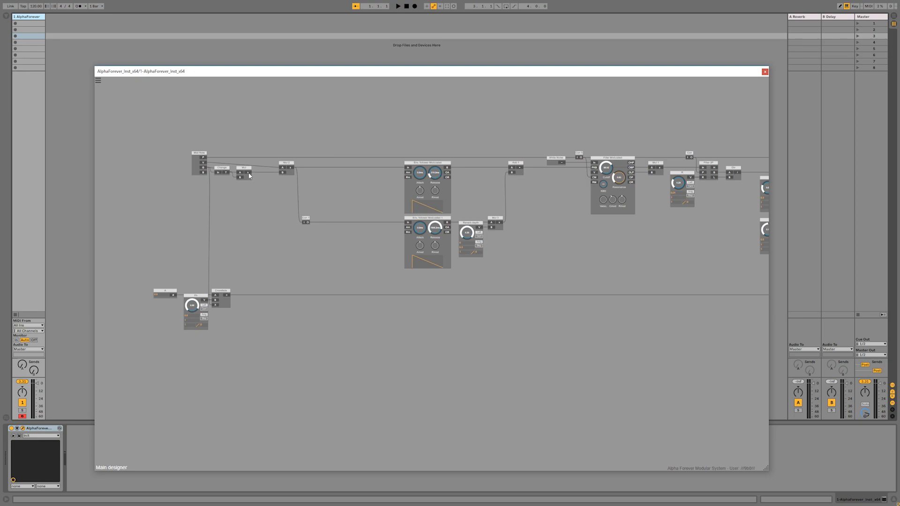
drag(282, 173, 248, 171)
drag(309, 148, 310, 149)
right_click(407, 172)
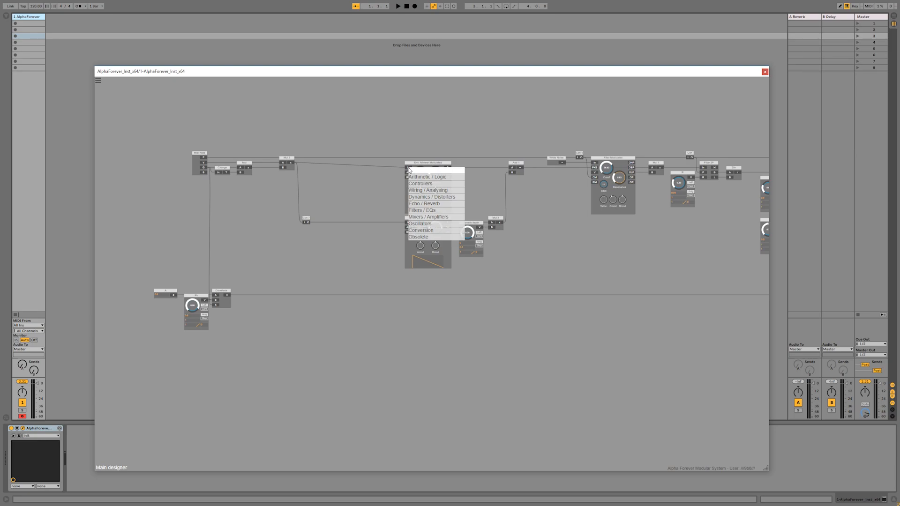
click(359, 183)
- Add a trigger (trg) module fed by Mul's output, place it before the envelopes, and delete Mul 2
right_click(366, 180)
text(trg)
click(424, 187)
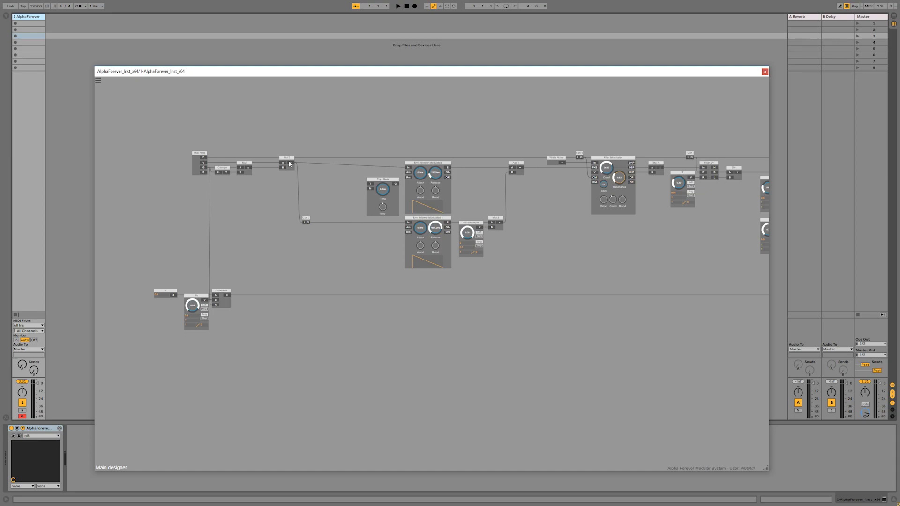
drag(248, 167, 326, 163)
click(287, 161)
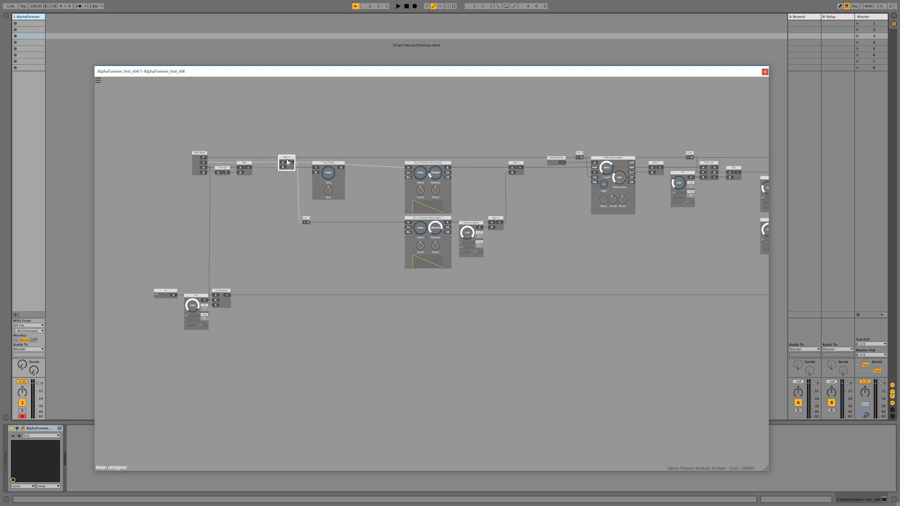
key(Delete)
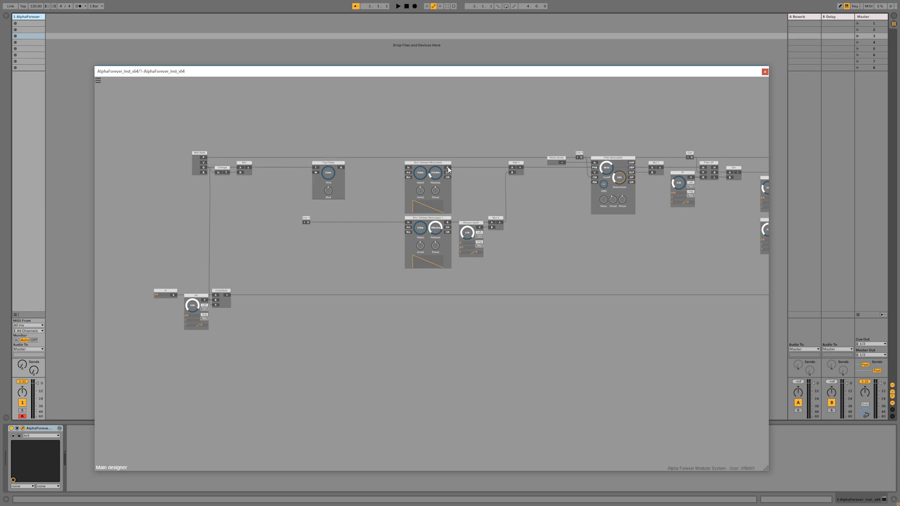
- Add a Mul to the first envelope's output and feed its B input from the Midi Note velocity through a Con module
right_click(449, 169)
mouse_move(469, 183)
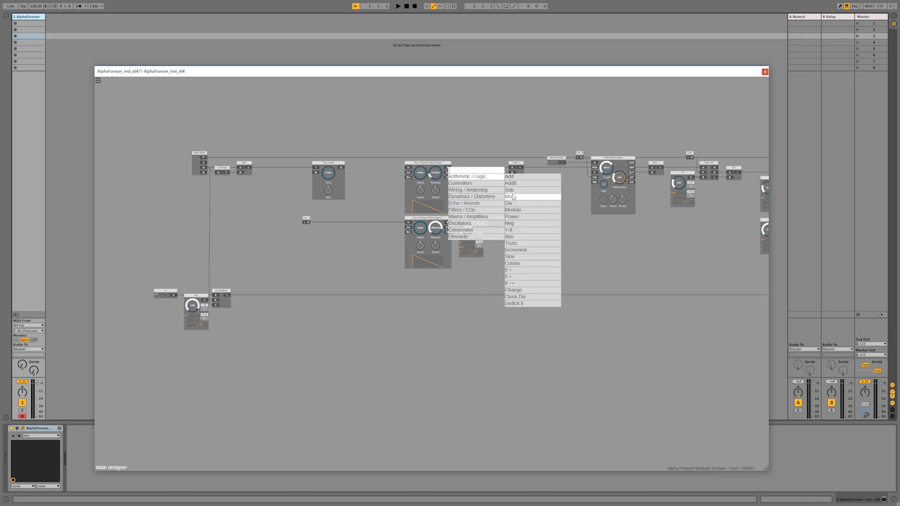
click(512, 198)
drag(476, 173, 203, 163)
right_click(475, 174)
mouse_move(507, 203)
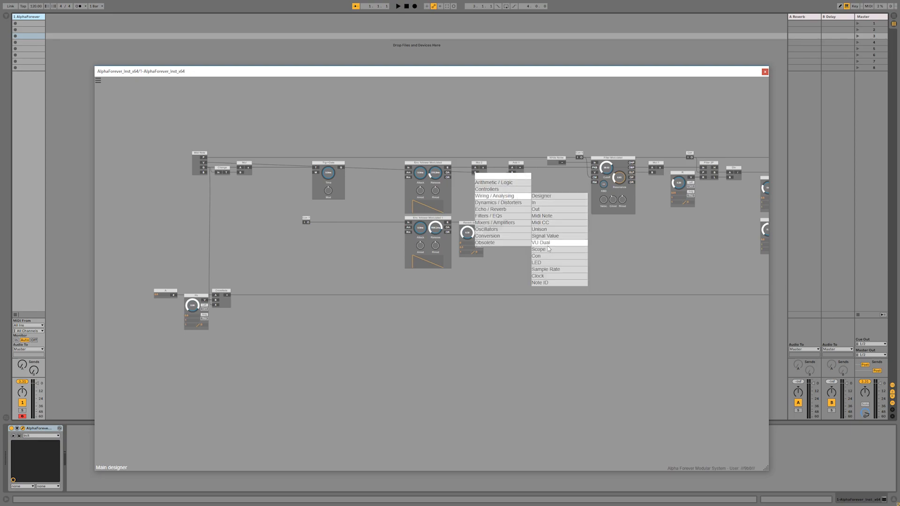
click(557, 258)
drag(446, 168, 460, 157)
click(475, 194)
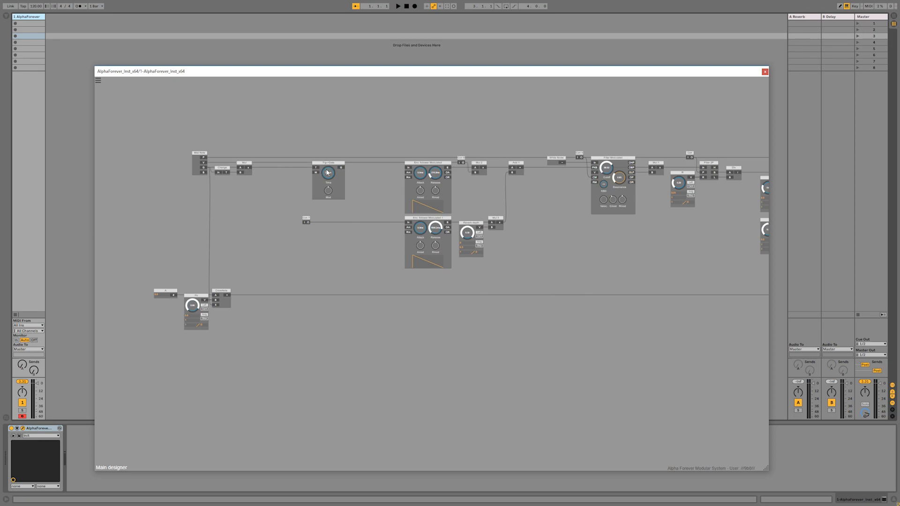
- Replace the Mul after the first envelope with one on the trigger module's output, and move the velocity Con beside it
right_click(343, 168)
mouse_move(364, 177)
click(414, 197)
click(485, 165)
key(Delete)
click(461, 159)
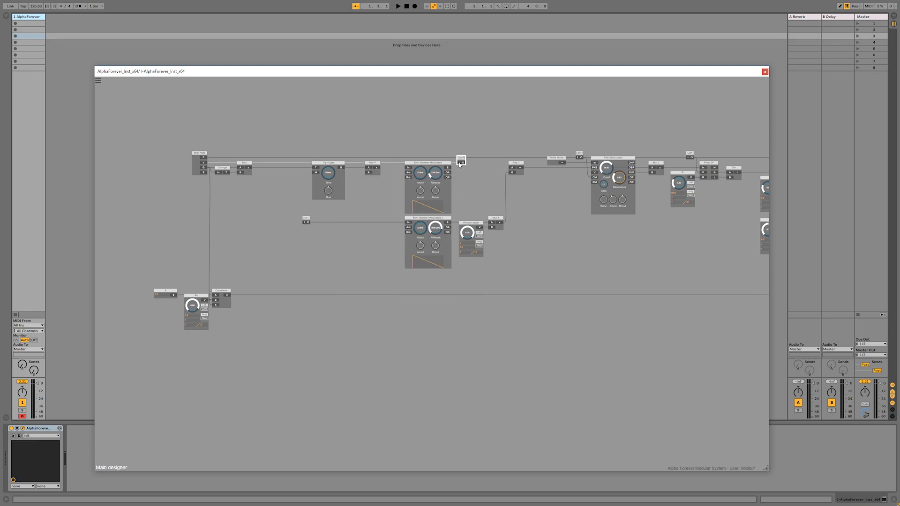
drag(448, 167, 345, 176)
- Replace the Con before the second envelope with a Mul, and wire the trigger Mul's output to it and the first envelope's input
click(283, 221)
key(Delete)
right_click(385, 228)
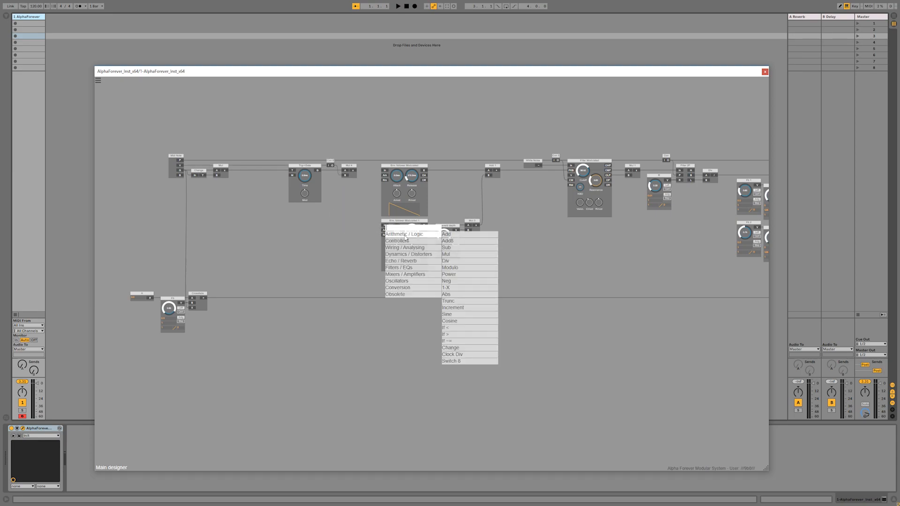
click(455, 256)
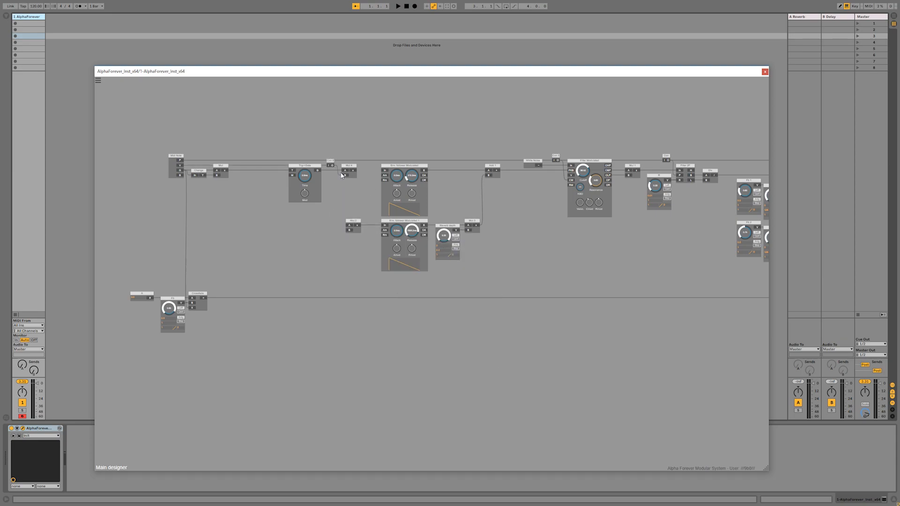
drag(354, 171, 368, 223)
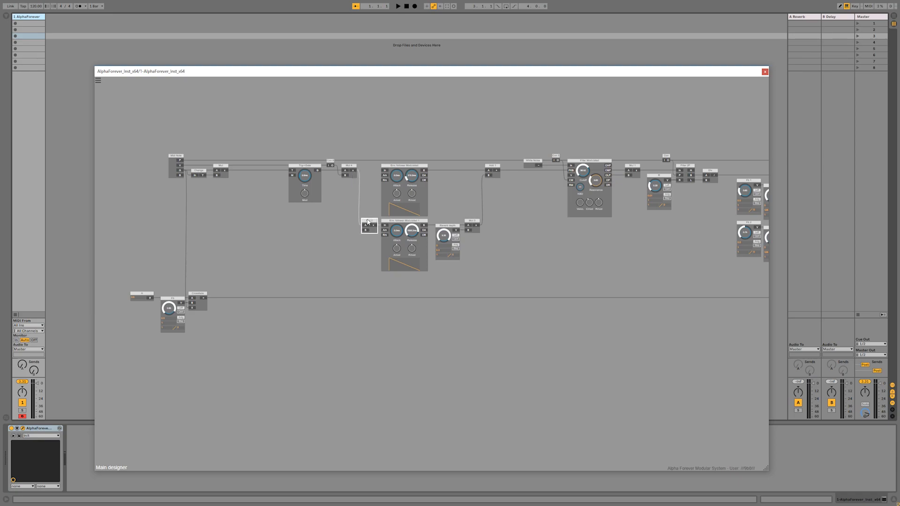
drag(358, 172, 382, 172)
drag(326, 200, 371, 210)
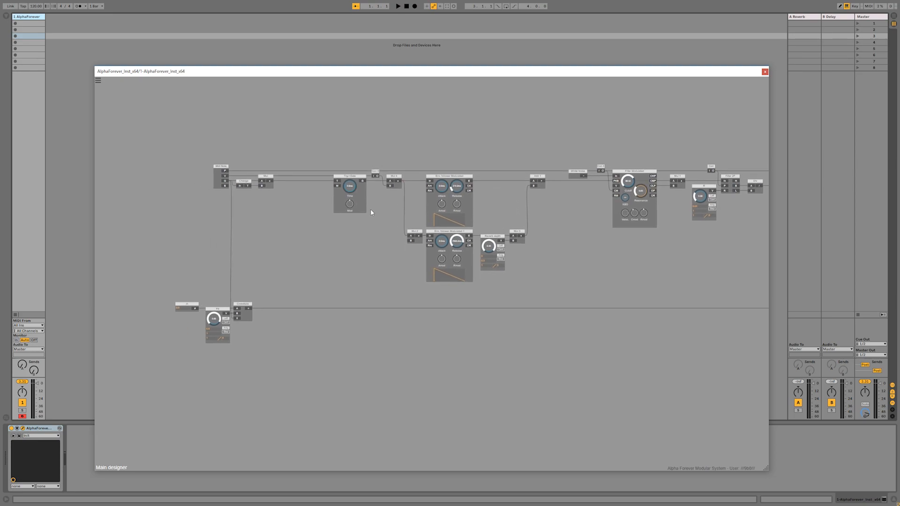
- Add a knob to the trigger module's second input, set its maximum to 20000, and wire it to the second envelope's second input
double_click(337, 187)
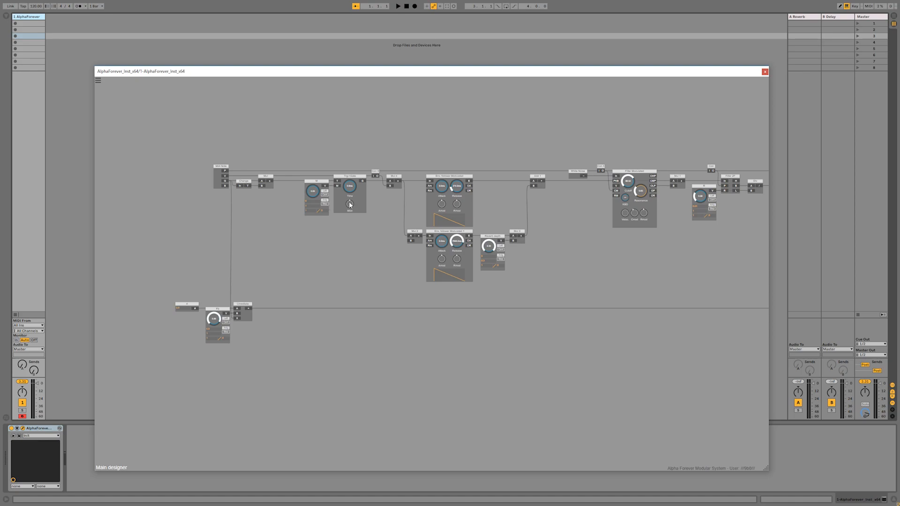
double_click(311, 207)
text(20000)
key(Return)
drag(325, 186, 430, 188)
drag(365, 218, 431, 243)
- Replace the Mul before the second envelope with a direct wire from the trigger Mul, and shift the trigger modules right toward the envelopes
click(399, 181)
click(416, 233)
key(Delete)
drag(399, 182, 430, 236)
drag(357, 168, 284, 130)
drag(399, 177, 418, 177)
click(425, 212)
- Insert a Con in the knob's wire to the second envelope and place it below the trigger module
right_click(430, 242)
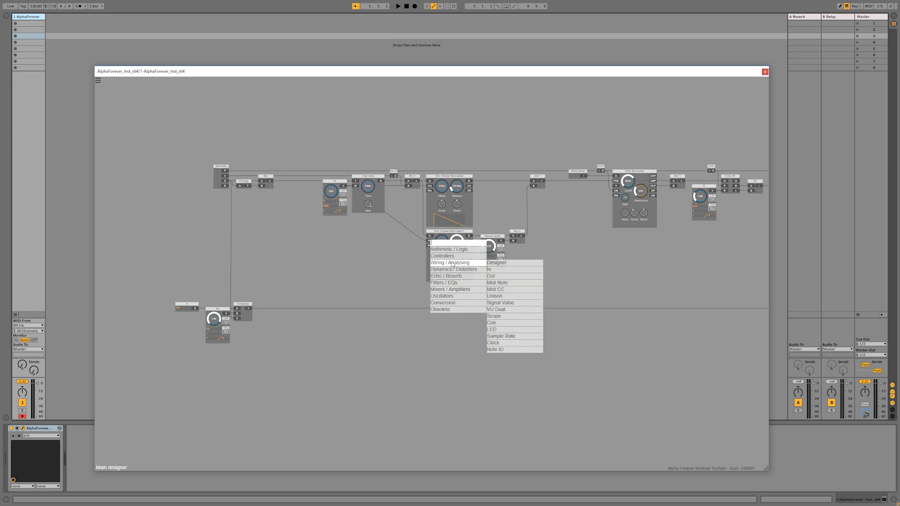
mouse_move(473, 266)
click(492, 323)
click(402, 237)
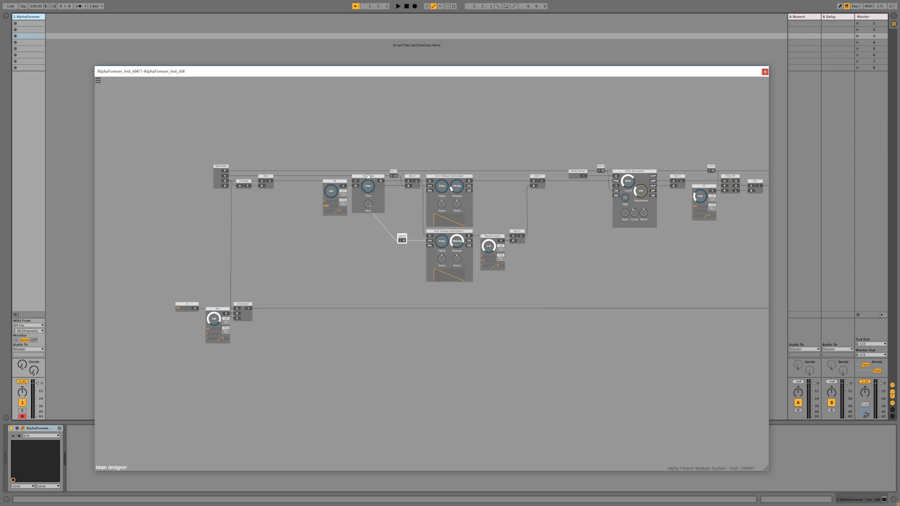
shift+click(368, 175)
key(ctrl+Left)
click(371, 159)
- Move the Midi Note, Change, Mul and feedback modules right, up to the trigger module's knob
drag(133, 149, 309, 388)
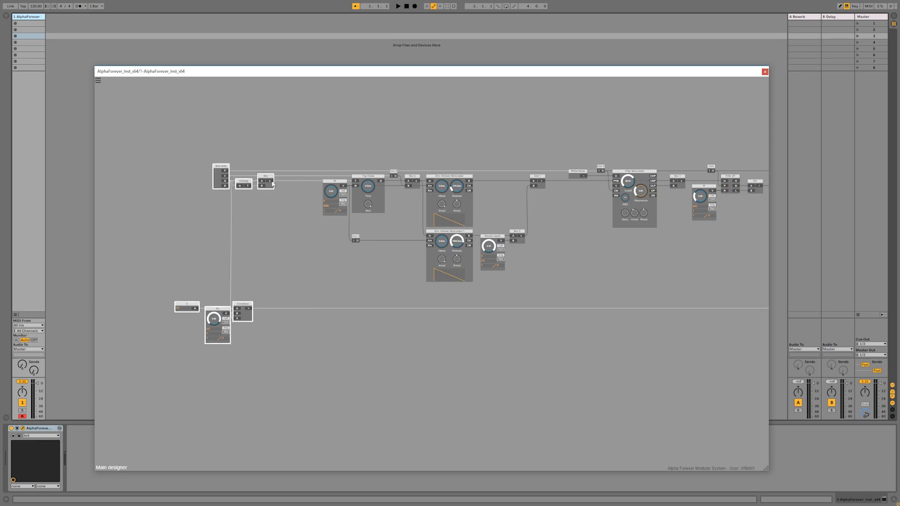
drag(270, 176, 304, 175)
drag(199, 148, 331, 389)
drag(287, 306, 330, 306)
click(368, 230)
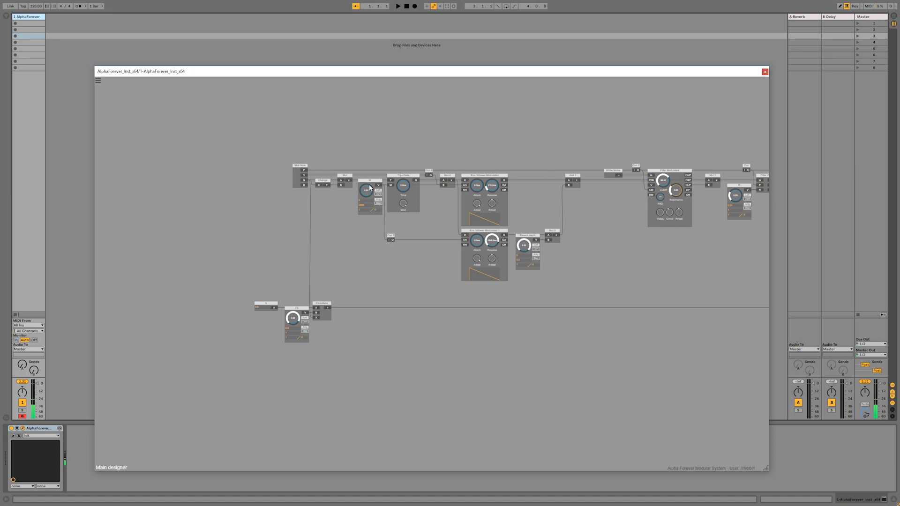
- Turn up the trigger module's knob and examine the signal chain through to the outputs
drag(369, 190, 377, 169)
scroll(568, 265, down, 3)
drag(679, 291, 283, 318)
scroll(498, 225, up, 3)
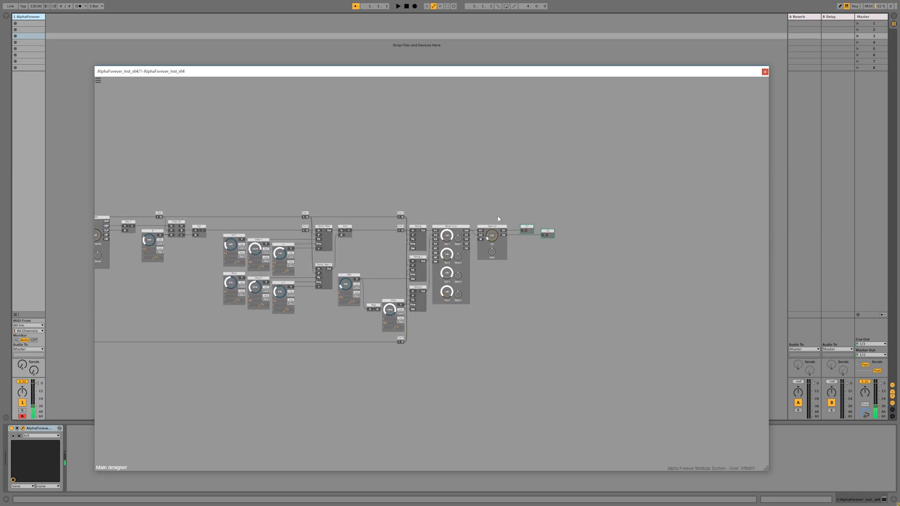
drag(286, 171, 461, 175)
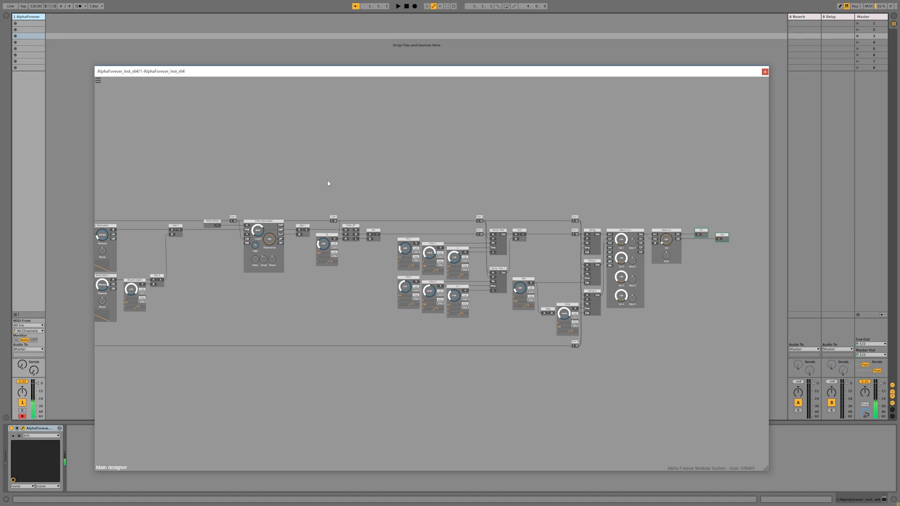
drag(327, 184, 449, 198)
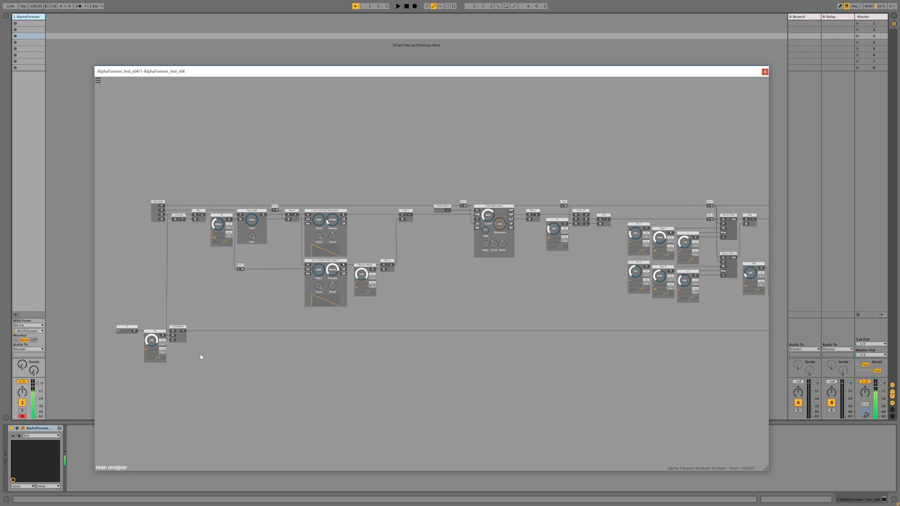
drag(440, 352, 197, 346)
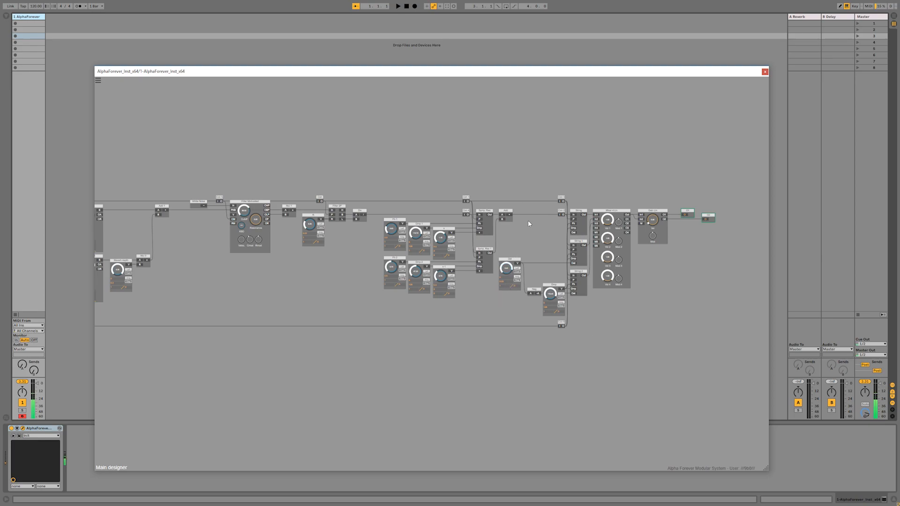
drag(276, 152, 668, 191)
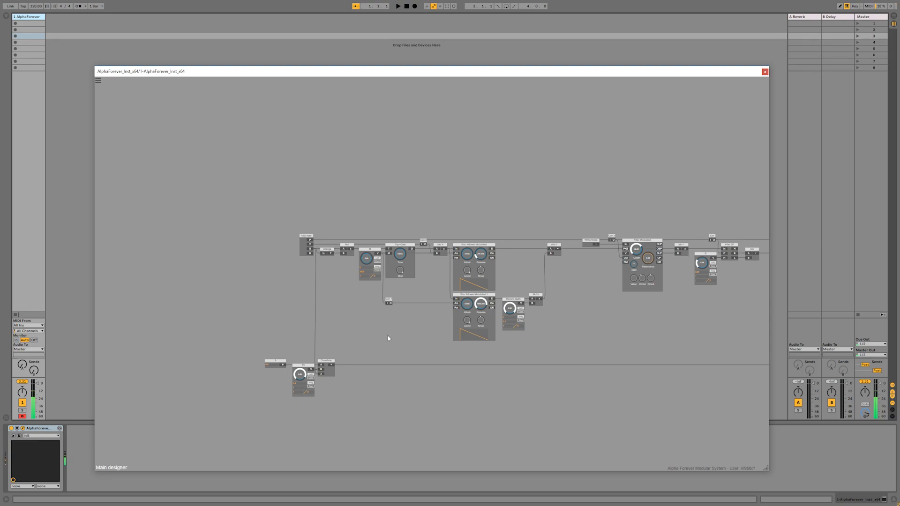
- Move the modules from Midi Note through Mul 1, including the feedback group, slightly right to tighten the spacing
scroll(597, 333, down, 3)
drag(359, 258, 582, 412)
drag(574, 281, 405, 281)
drag(155, 236, 476, 415)
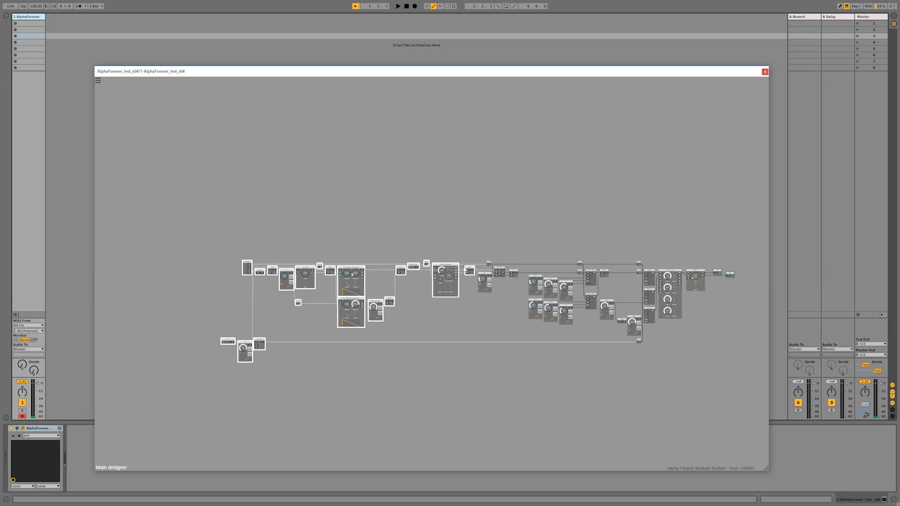
drag(467, 268, 470, 268)
click(512, 247)
drag(553, 243, 508, 193)
- Turn up the Del knob and set its maximum to 1
scroll(491, 204, up, 2)
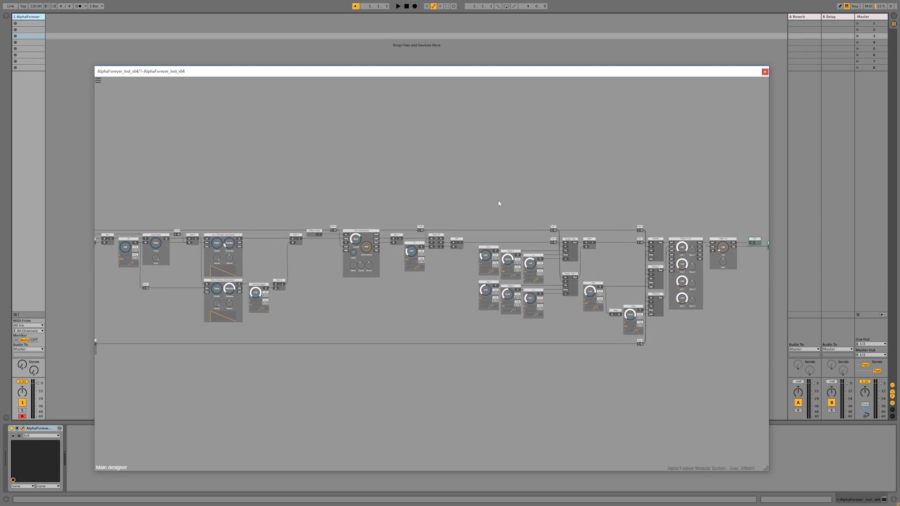
scroll(600, 337, up, 2)
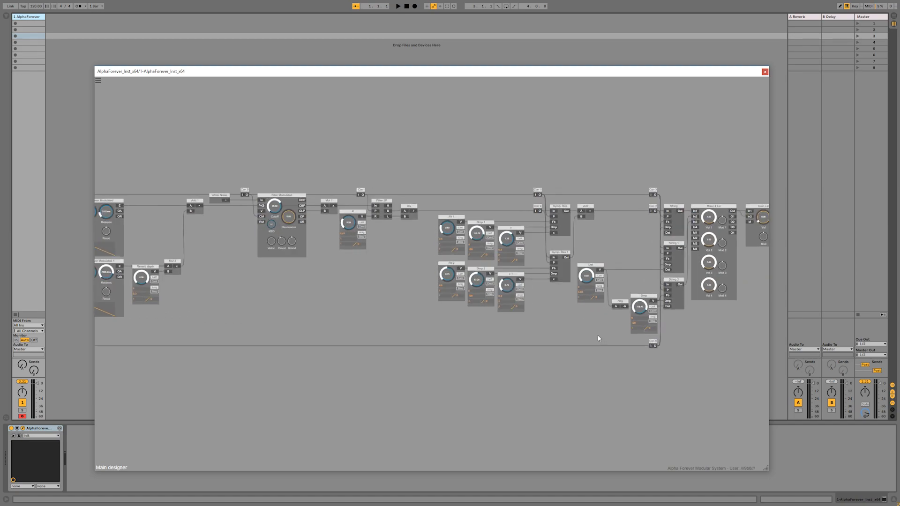
click(585, 293)
double_click(585, 292)
key(Return)
drag(585, 278, 588, 206)
double_click(586, 292)
text(1)
key(Return)
- Turn down the Del knob feeding the string modules
scroll(344, 179, down, 3)
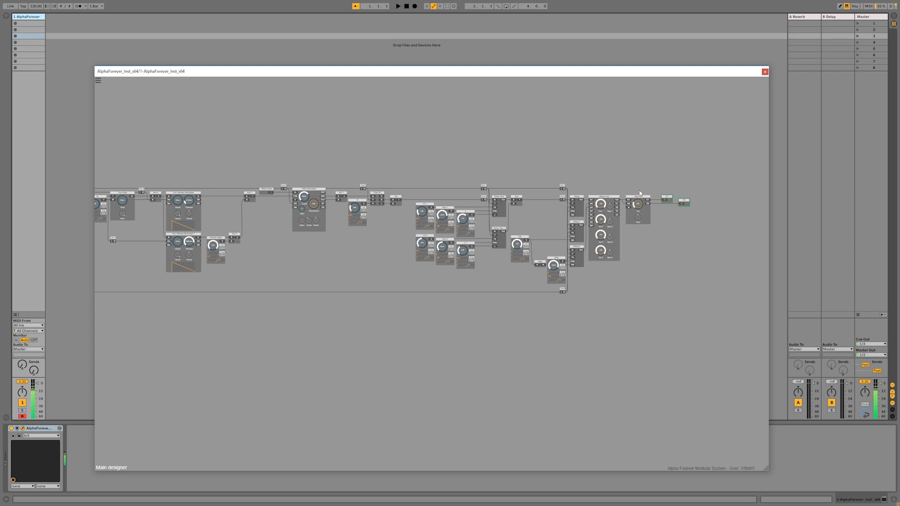
scroll(310, 123, left, 3)
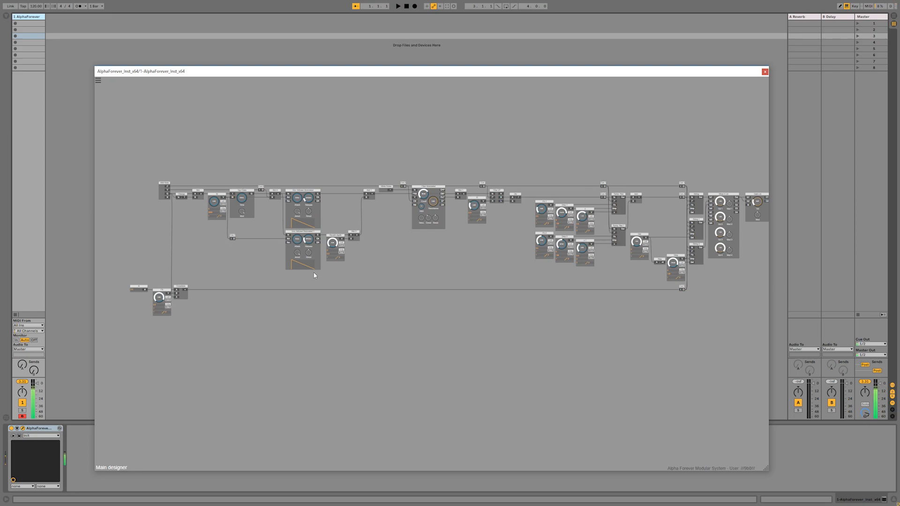
scroll(617, 348, up, 3)
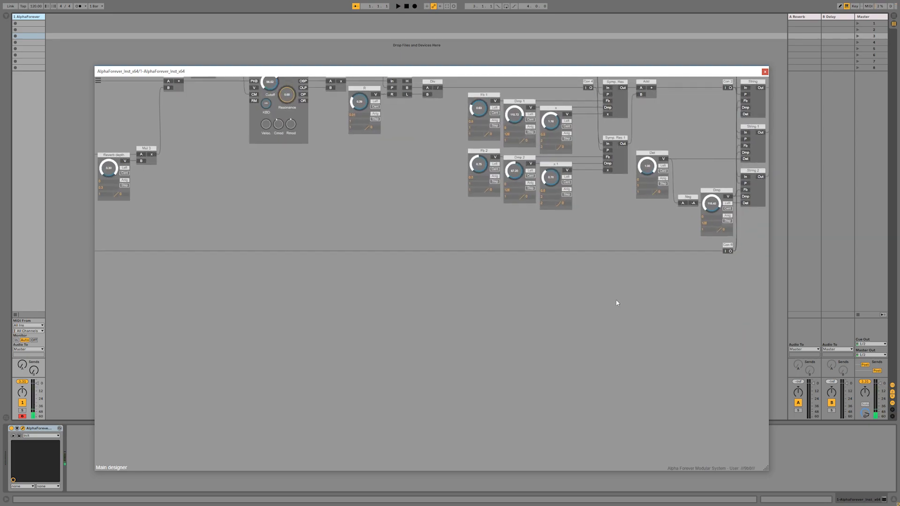
drag(642, 278, 379, 338)
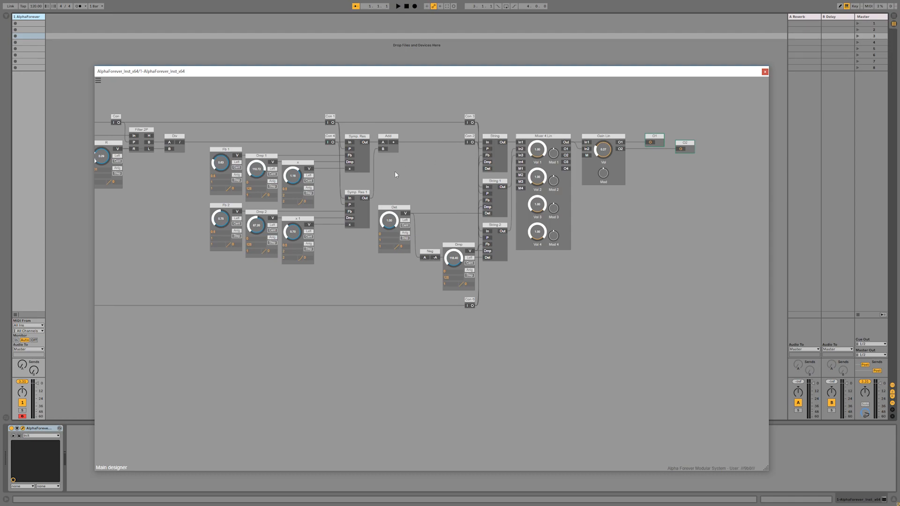
scroll(427, 178, down, 2)
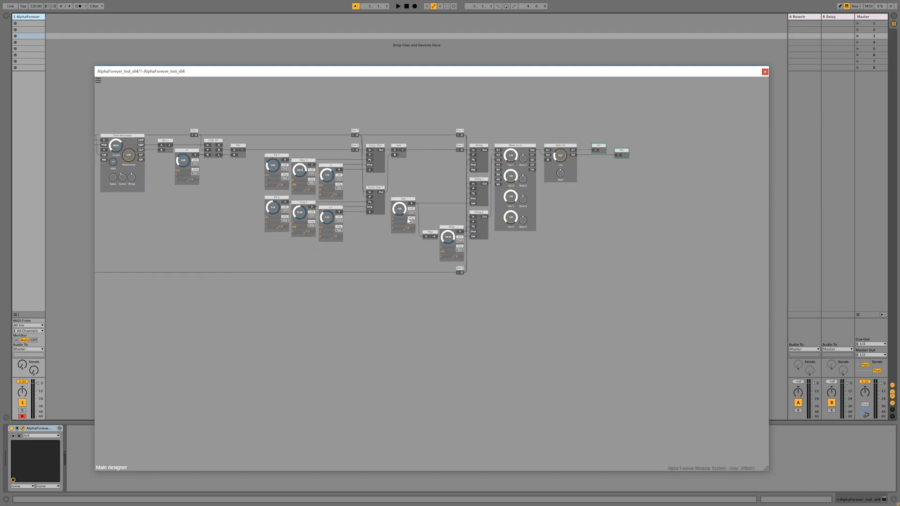
drag(406, 212, 400, 280)
drag(238, 172, 420, 239)
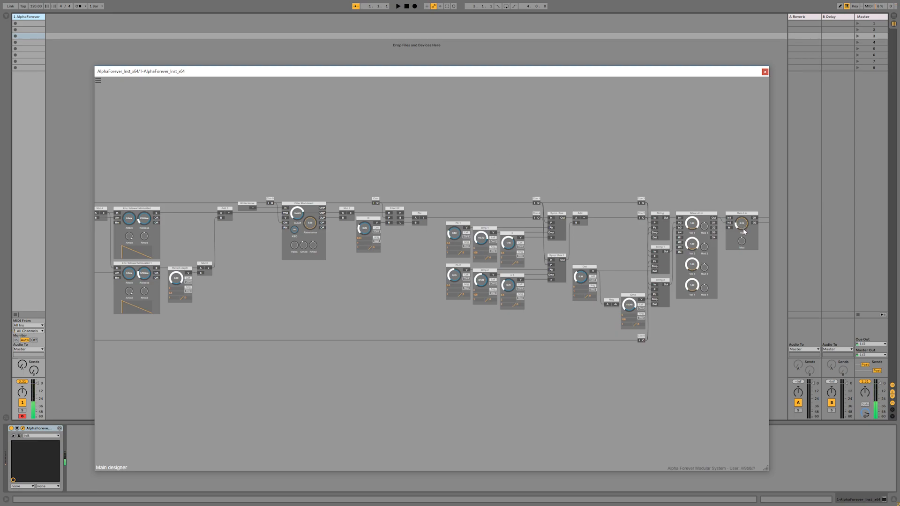
scroll(414, 169, down, 3)
drag(414, 170, 527, 169)
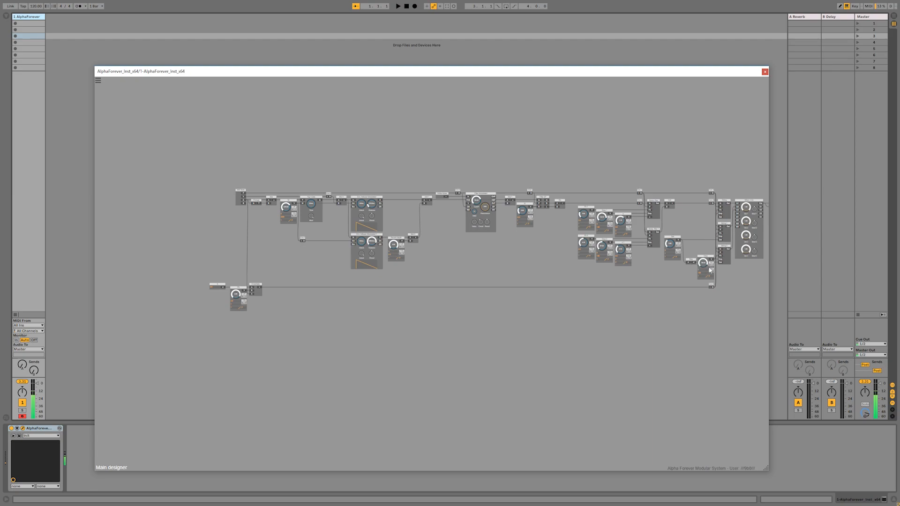
scroll(734, 306, up, 3)
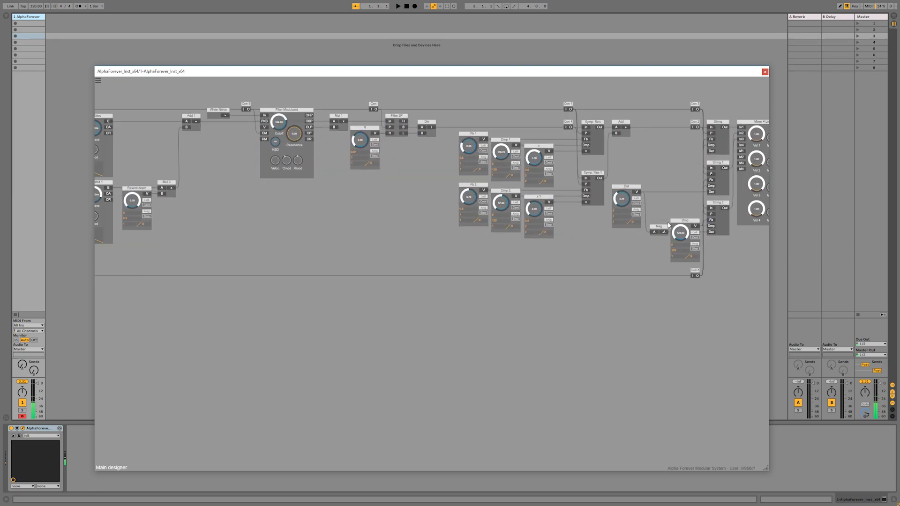
- Fine-tune the Del knob feeding the string modules and turn down the Vol knob of the Gain Lin module
drag(628, 208, 620, 209)
drag(667, 122, 440, 152)
drag(582, 166, 584, 176)
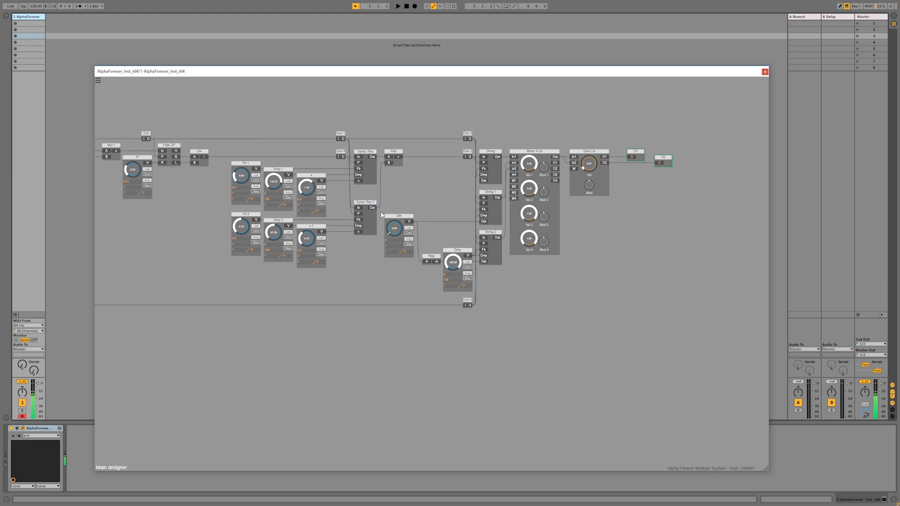
- Set the minimum of the Fb knob feeding the Crossfade module to 0.95
drag(225, 290, 627, 311)
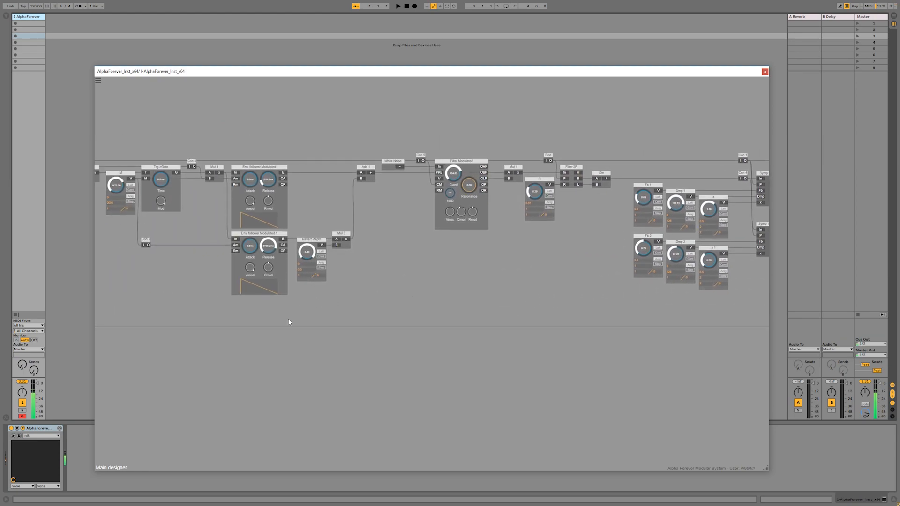
drag(284, 321, 600, 322)
double_click(336, 351)
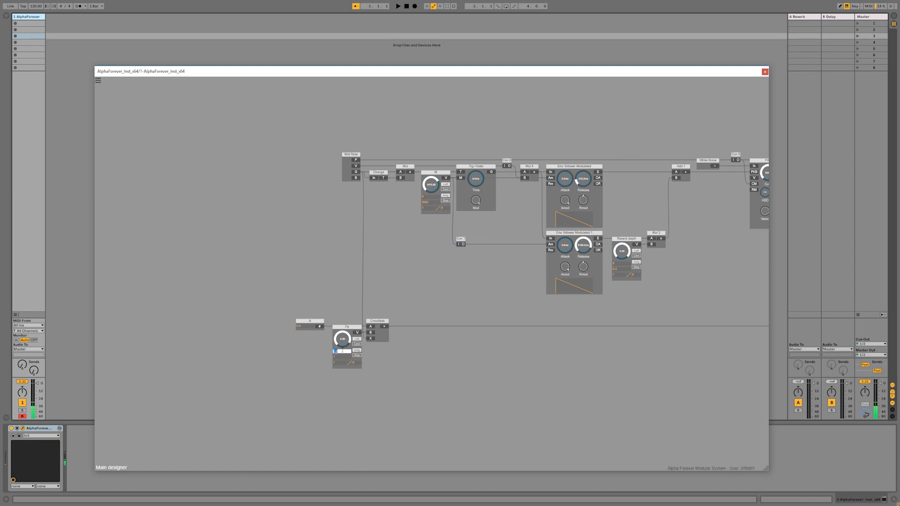
key(Return)
- Set the curve value of the M knob feeding the Trig->Gate module to 2 and turn the knob down
scroll(423, 310, down, 3)
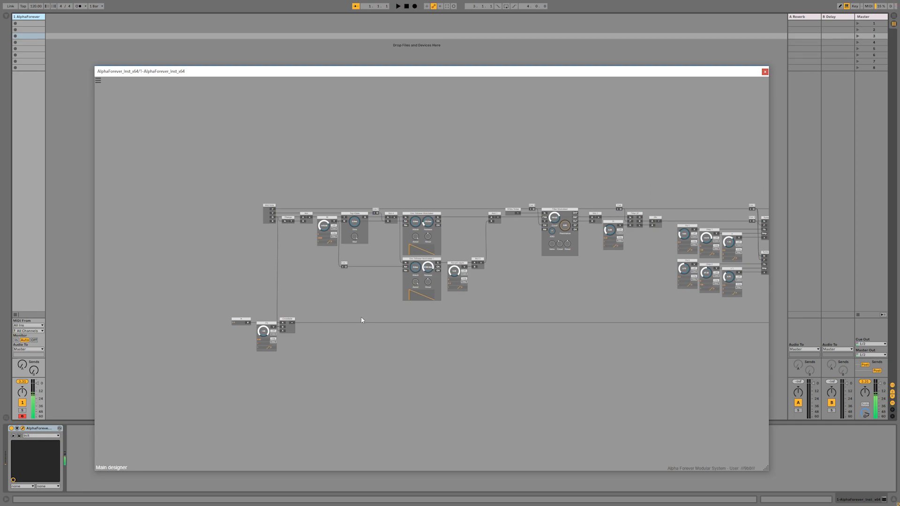
drag(374, 320, 223, 320)
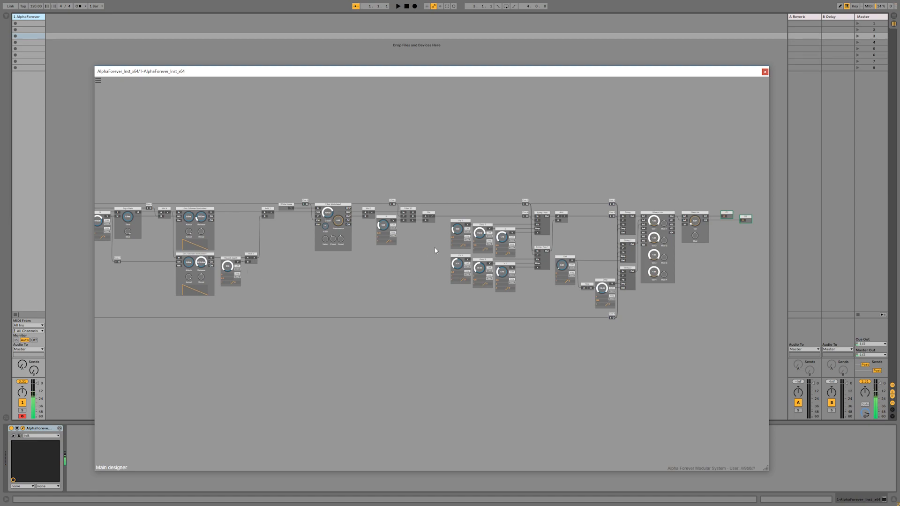
scroll(419, 266, down, 3)
drag(361, 277, 438, 288)
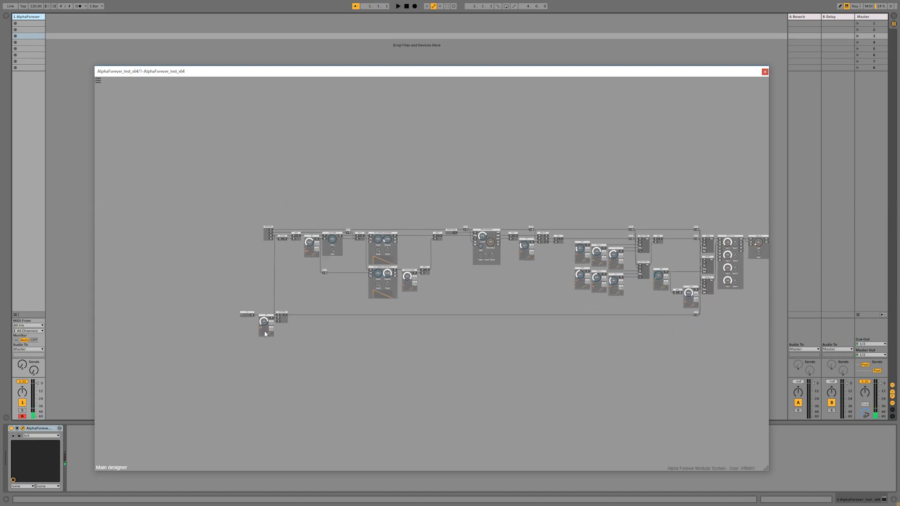
drag(509, 318, 412, 262)
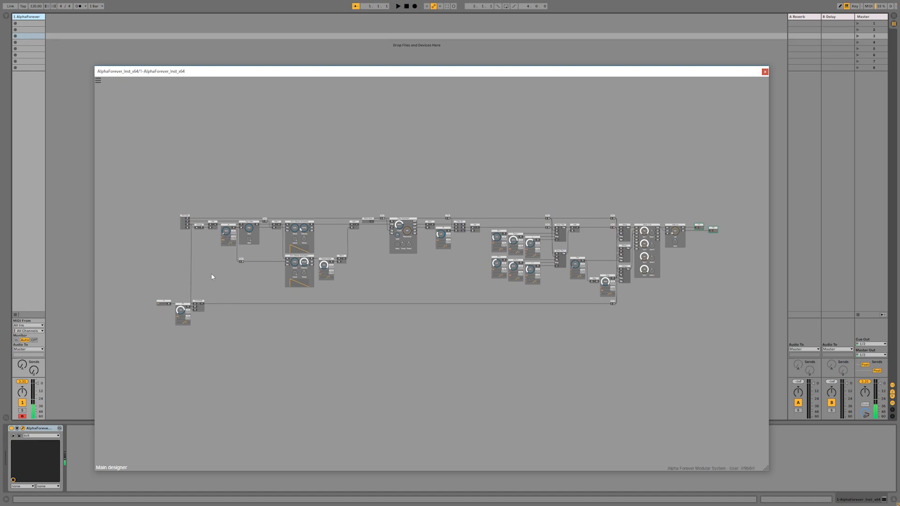
scroll(212, 276, up, 4)
double_click(242, 207)
text(2)
key(Return)
drag(240, 174, 244, 250)
- Set the M knob's curve value to 4 and fine-tune the knob
double_click(230, 204)
text(4)
key(Return)
mouse_move(238, 176)
mouse_down()
mouse_move(245, 158)
mouse_move(249, 178)
mouse_move(252, 126)
mouse_move(252, 183)
mouse_up()
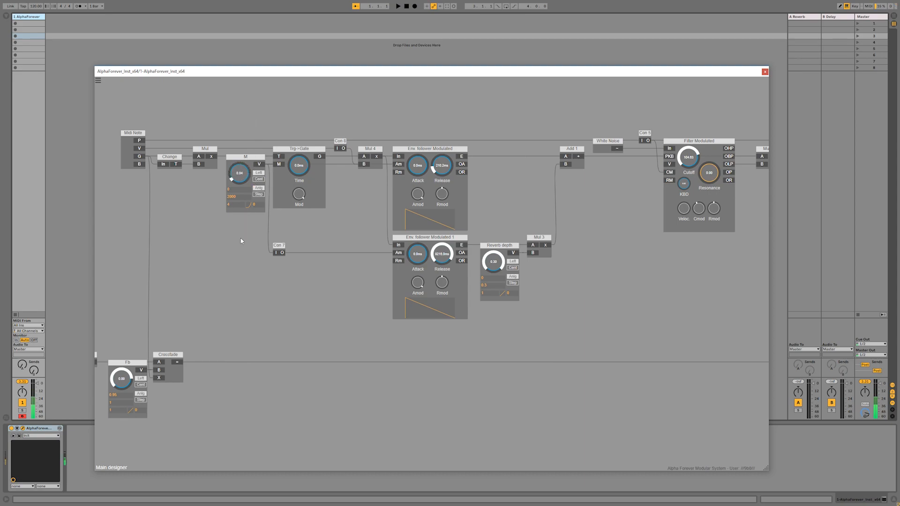
- Move all modules from the resonator parameter knobs through the two outputs slightly left, closing the gap after the divider module
scroll(233, 252, down, 2)
scroll(233, 252, down, 2)
drag(258, 279, 211, 267)
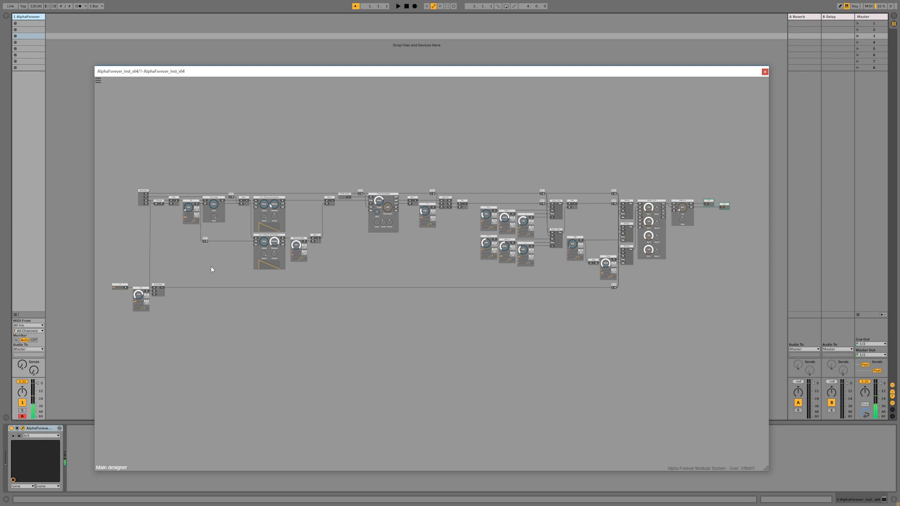
drag(351, 276, 358, 276)
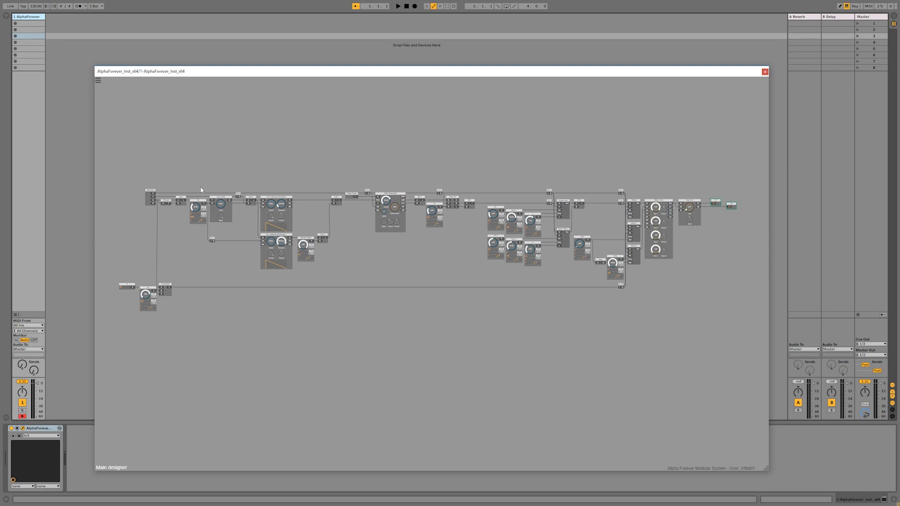
drag(479, 174, 768, 347)
drag(690, 198, 679, 198)
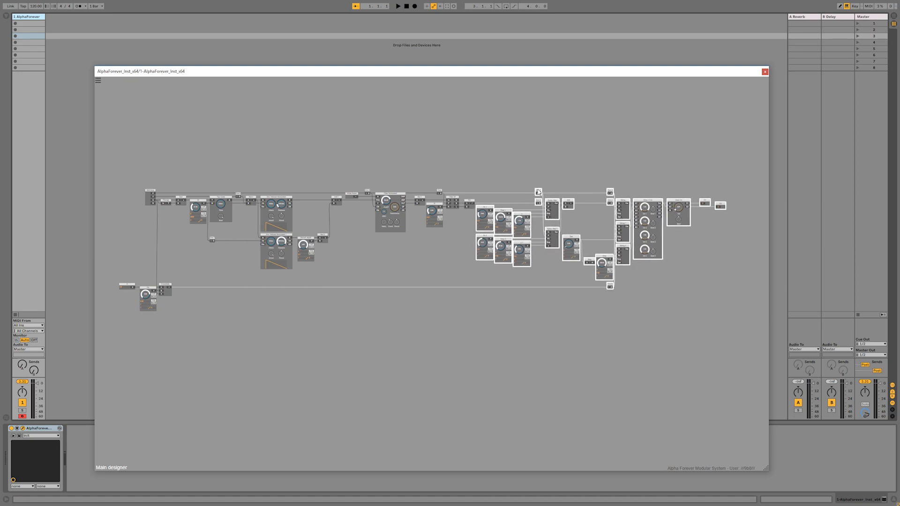
click(476, 170)
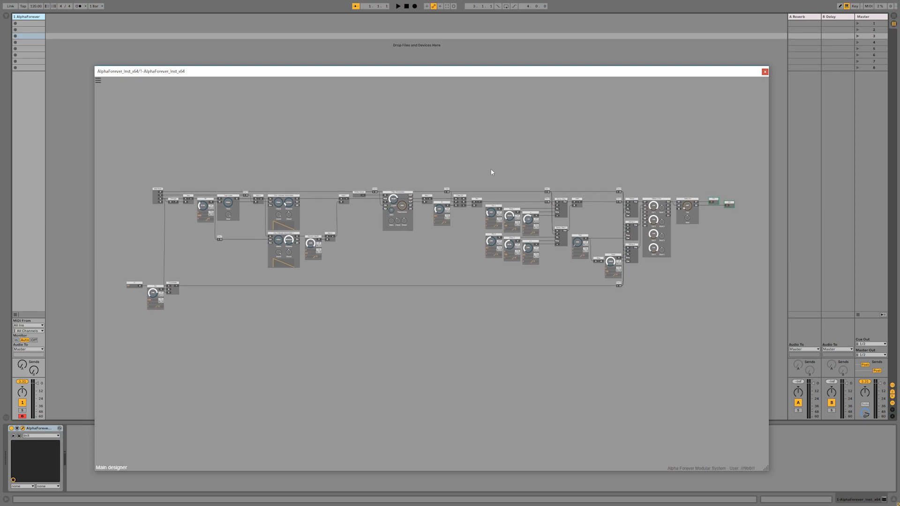
scroll(484, 190, up, 2)
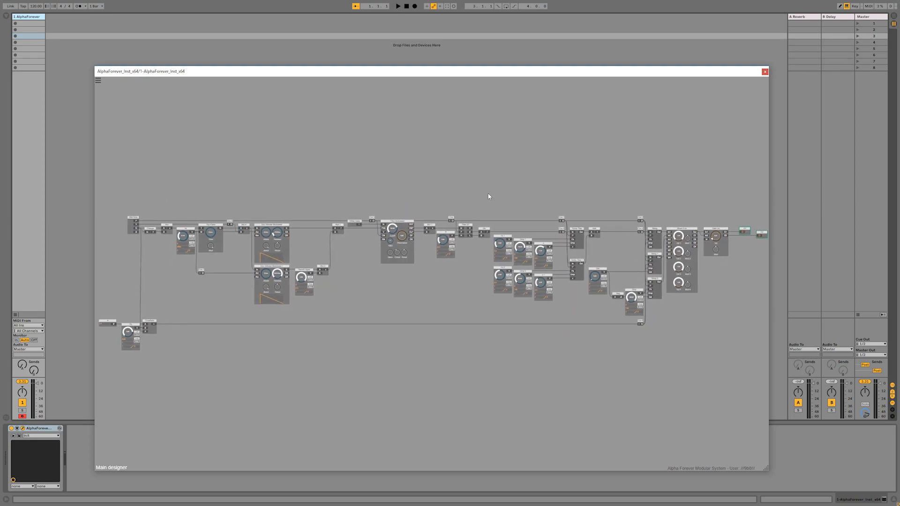
scroll(488, 196, down, 2)
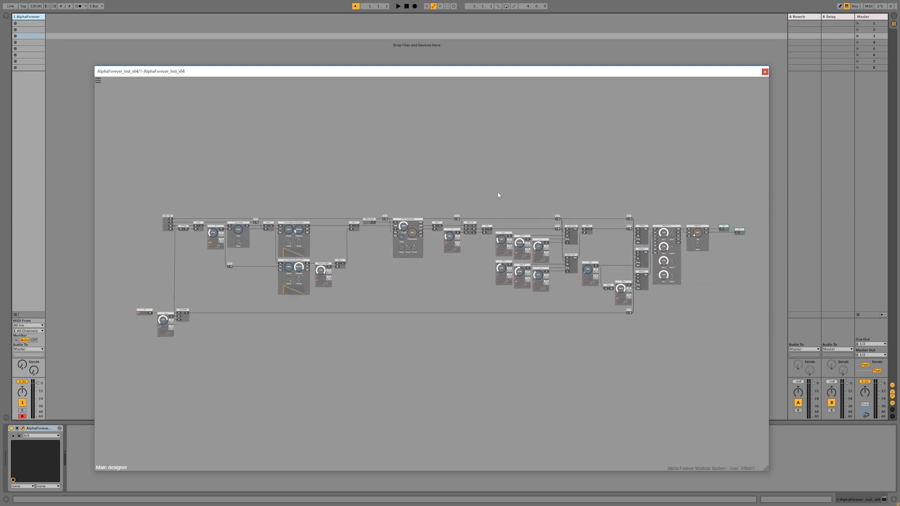